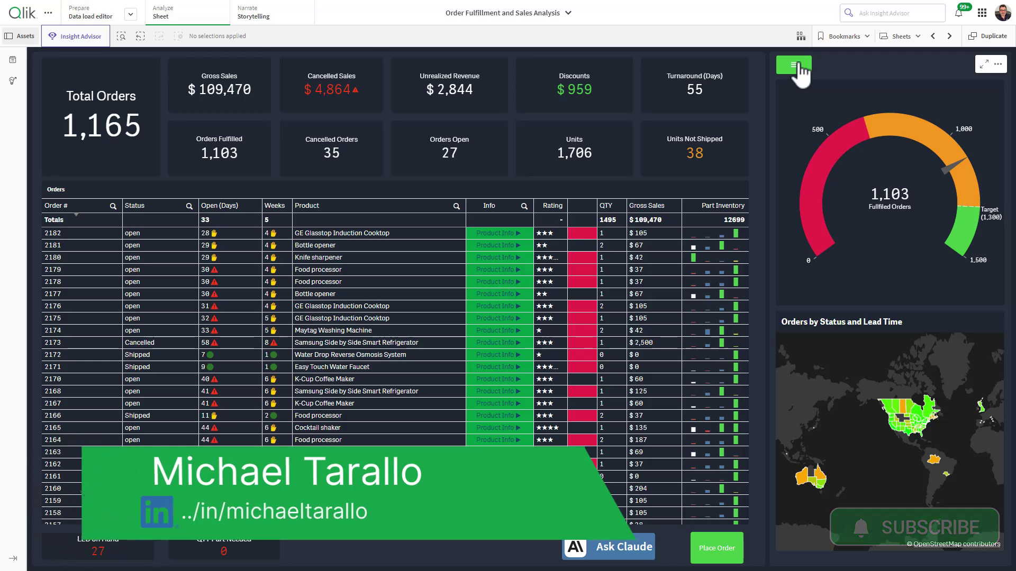
Step: Toggle the example sheet between the charts and the filter panels, then back to the charts
click(800, 64)
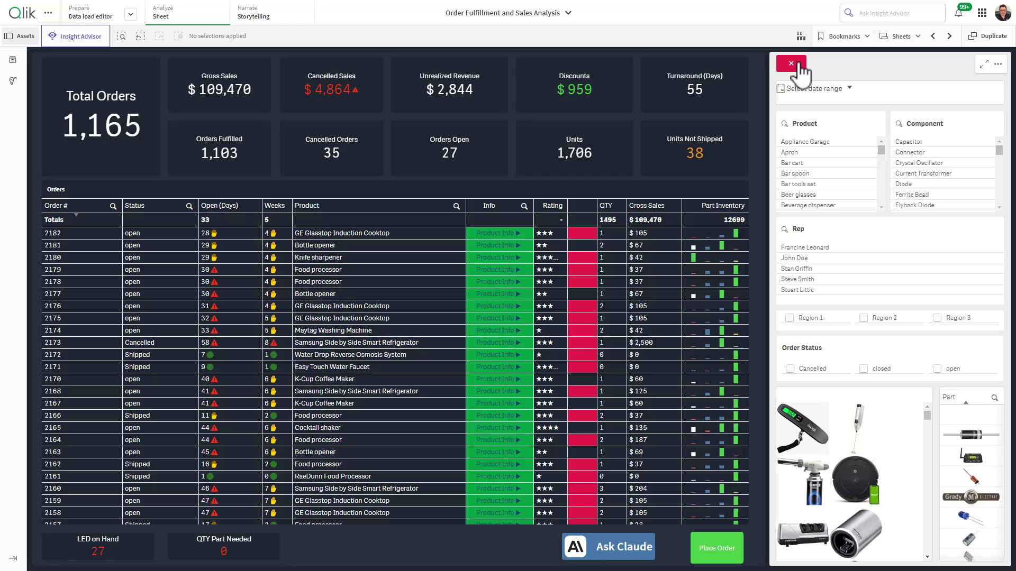
click(800, 65)
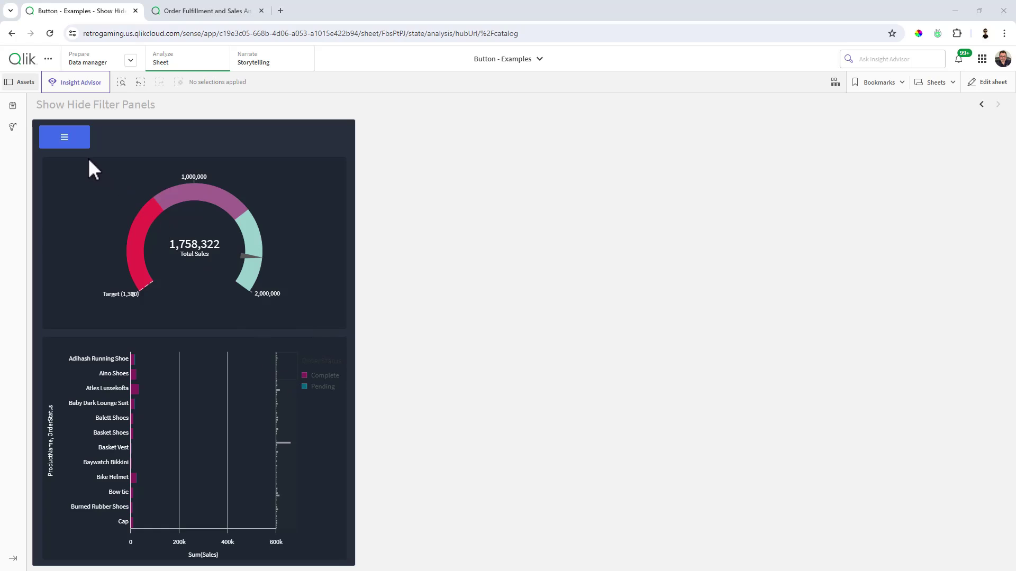
click(78, 144)
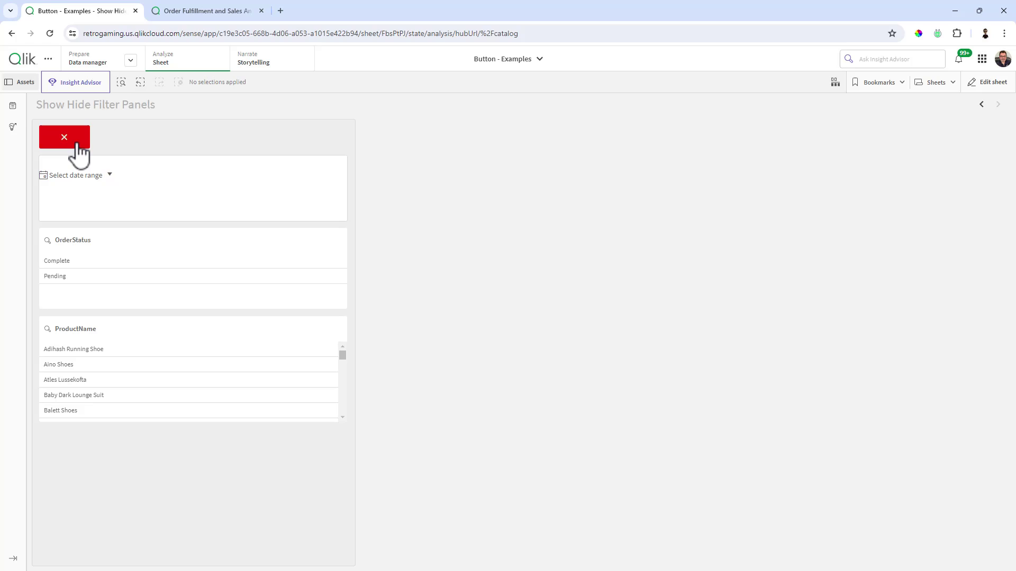
click(77, 143)
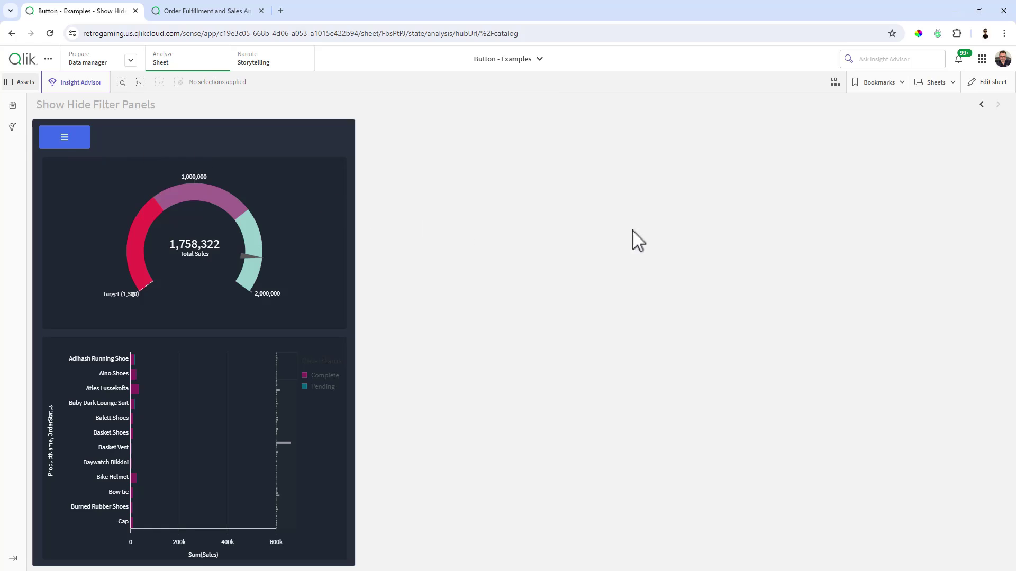
click(993, 85)
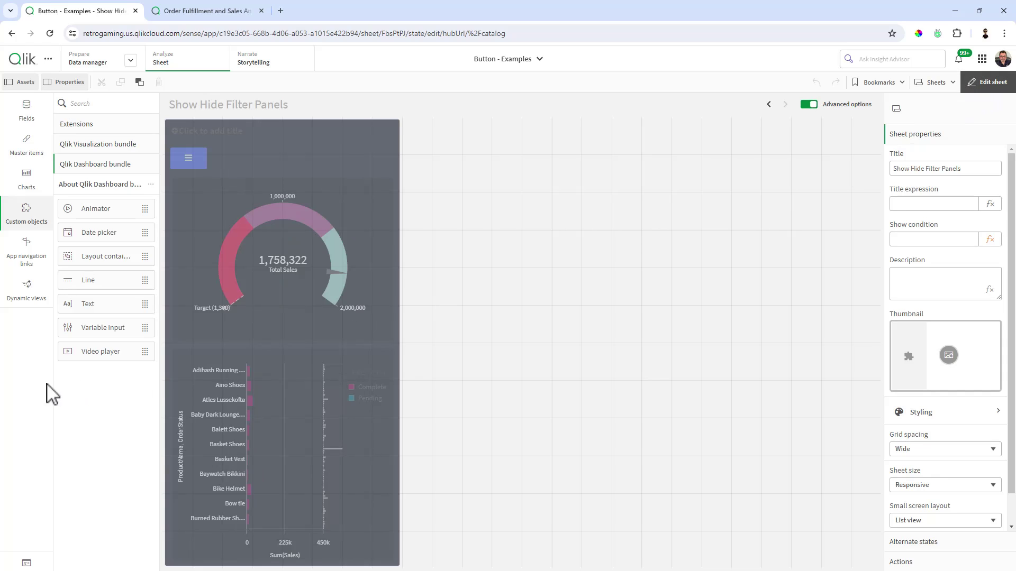
click(26, 562)
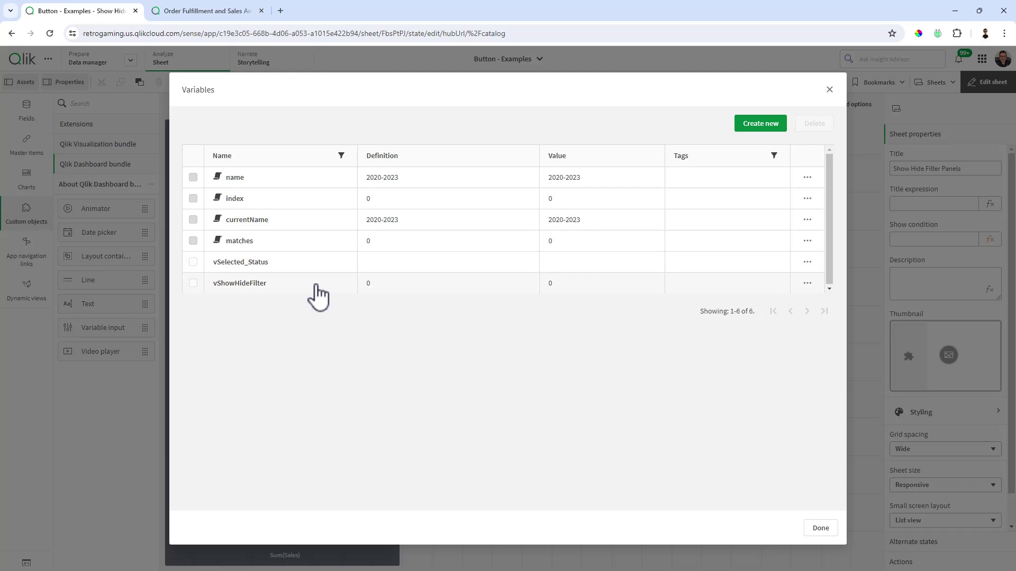
click(818, 529)
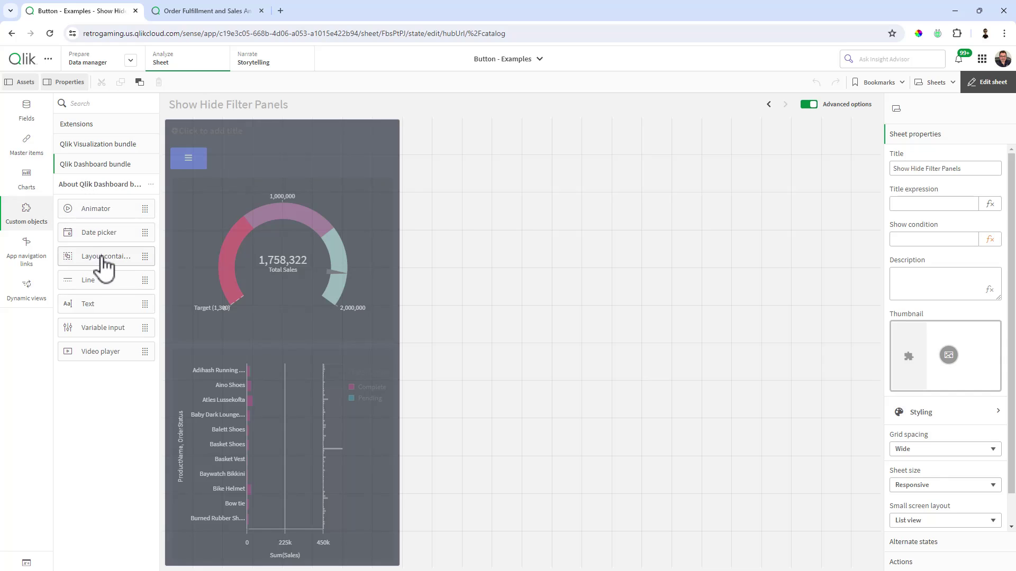
Step: Place a layout container right of the charts, narrow it to 10x12, and hide its title
drag(105, 263, 798, 510)
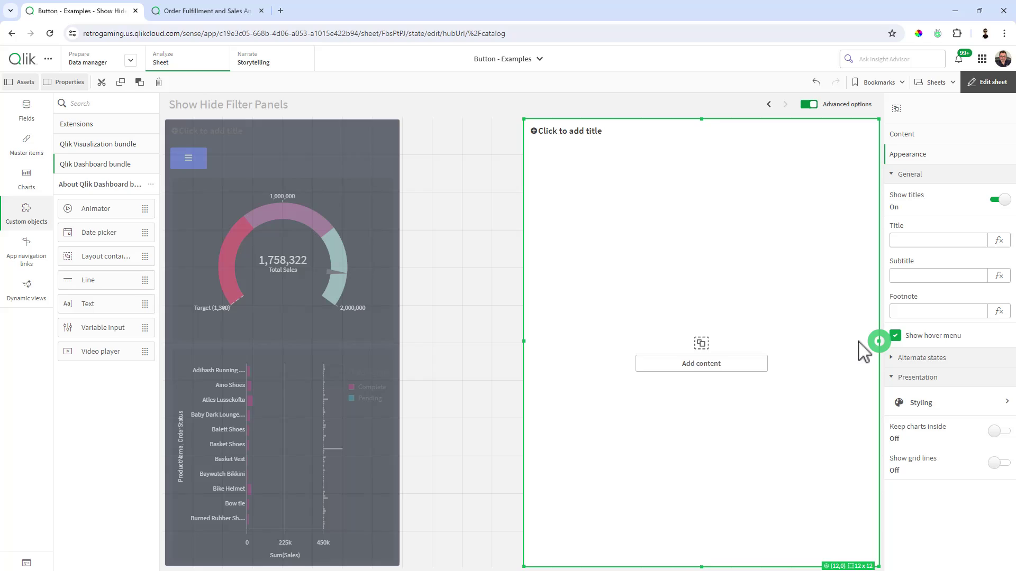
drag(859, 342, 807, 338)
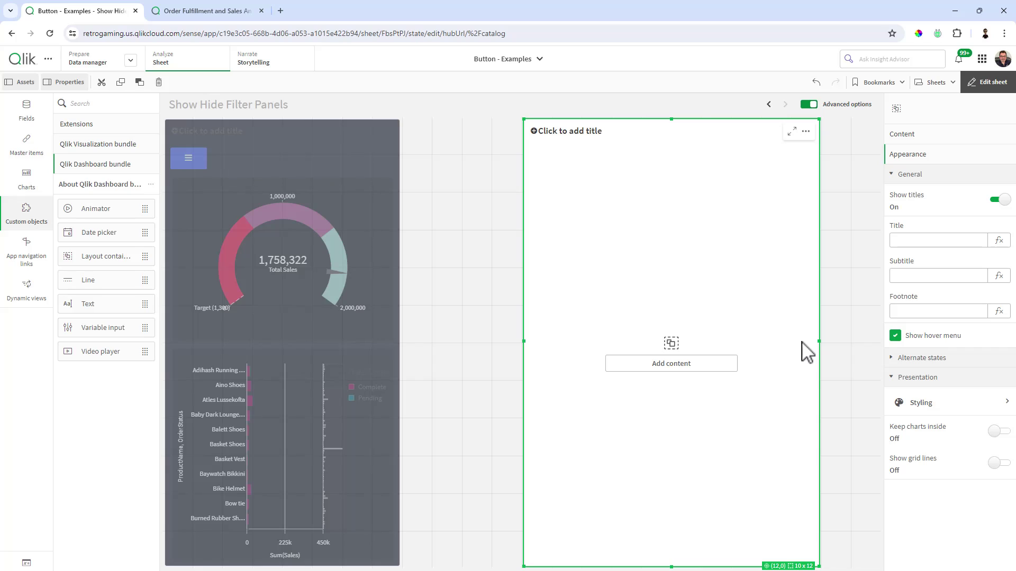
click(996, 200)
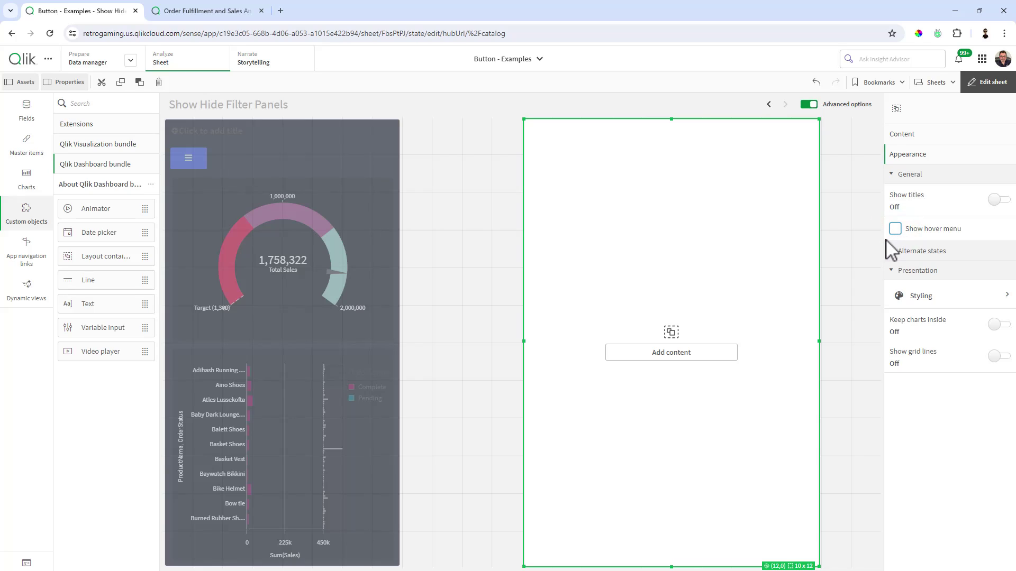
Step: Set the container background by expression to If(vShowHideFilter=0, '#282f3c', '#EEEEEE')
click(920, 304)
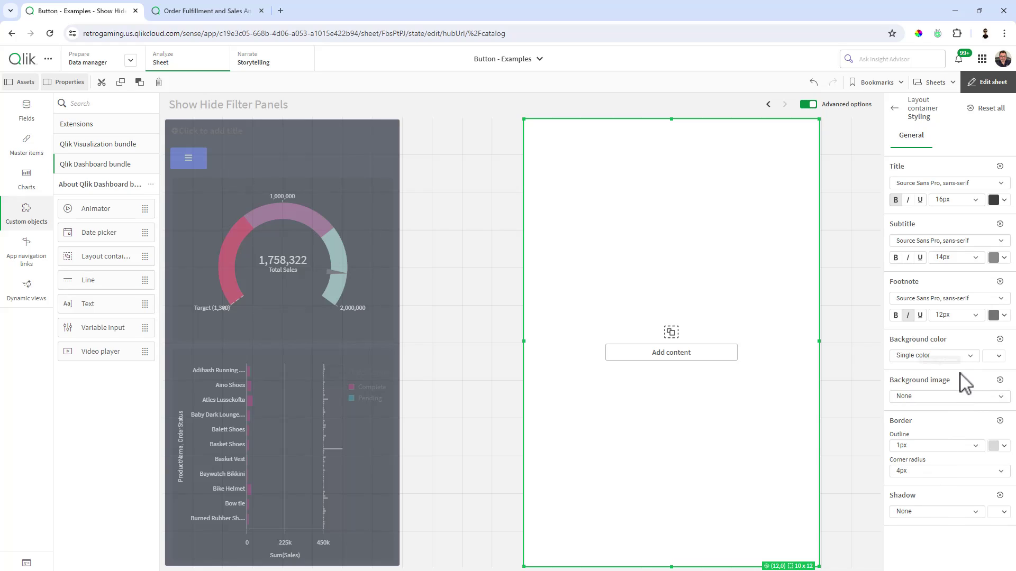
click(998, 355)
click(982, 377)
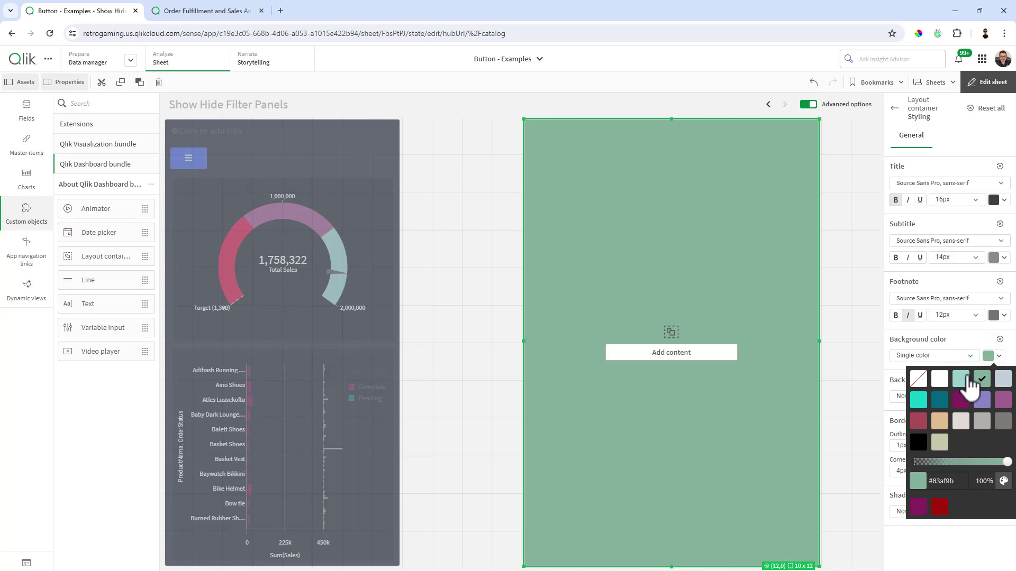
click(961, 400)
click(970, 356)
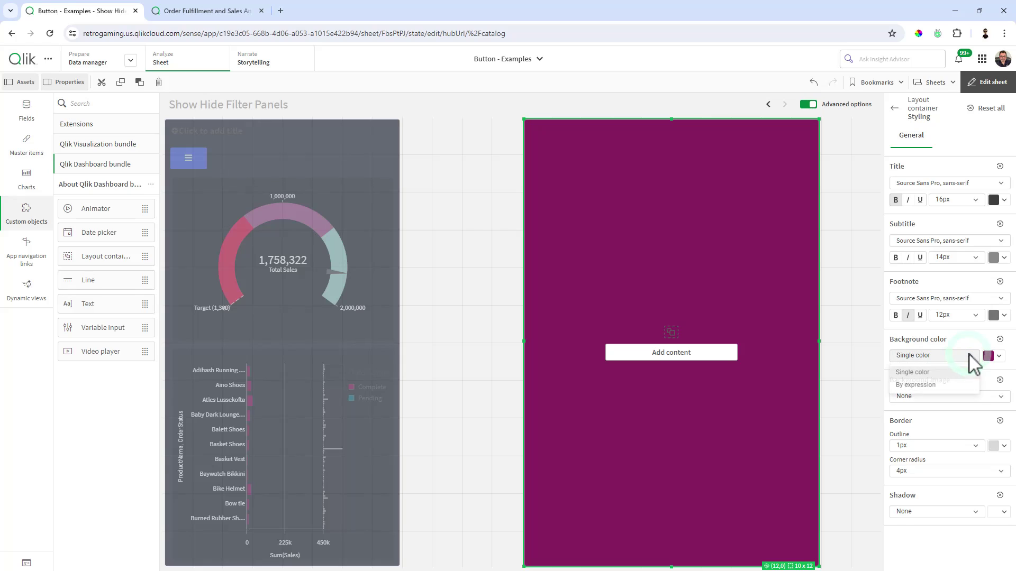
click(934, 385)
click(1004, 373)
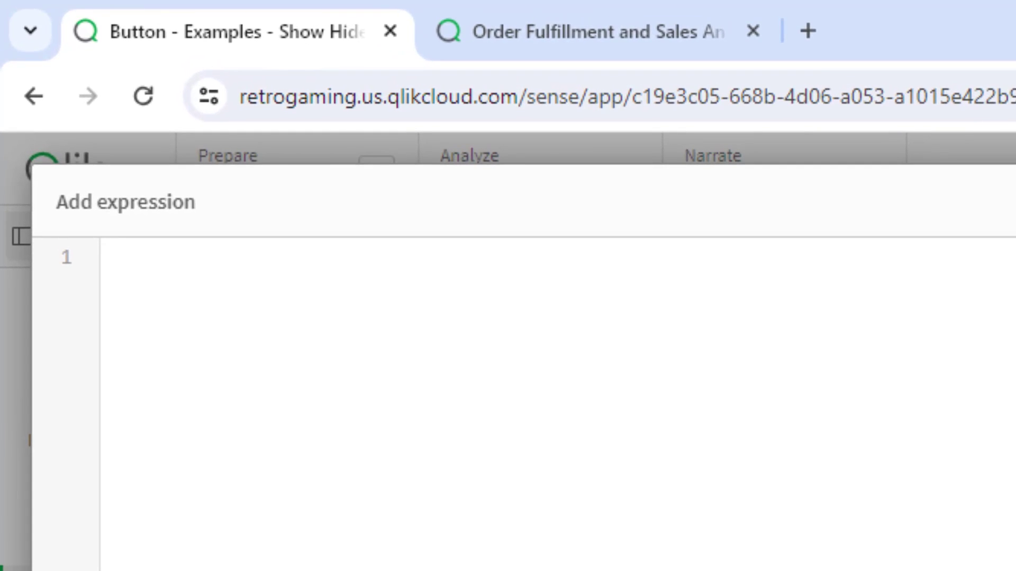
text(If(vShowHideFilter=0, '#282f3c', '#EEEEEE'))
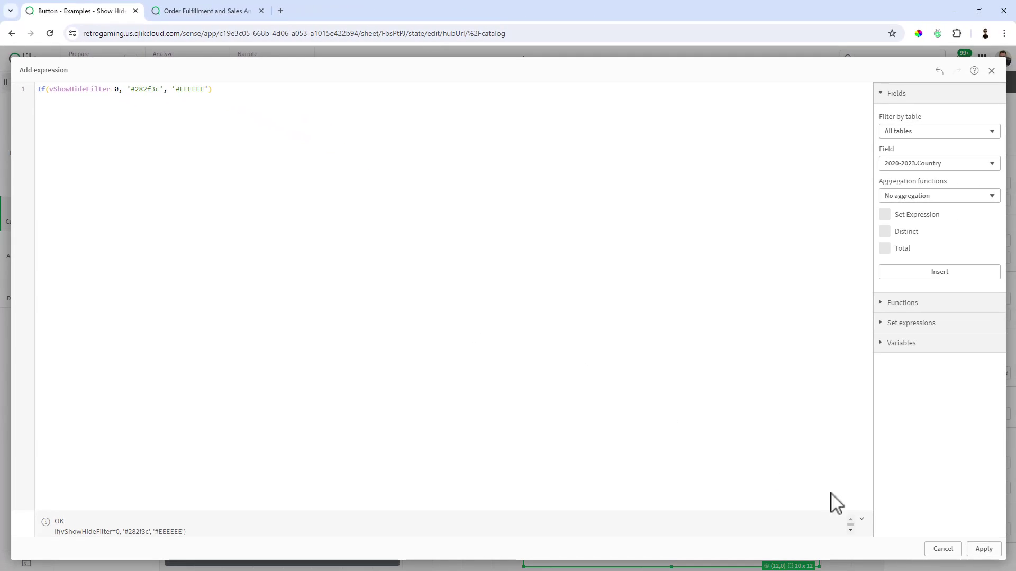
click(983, 549)
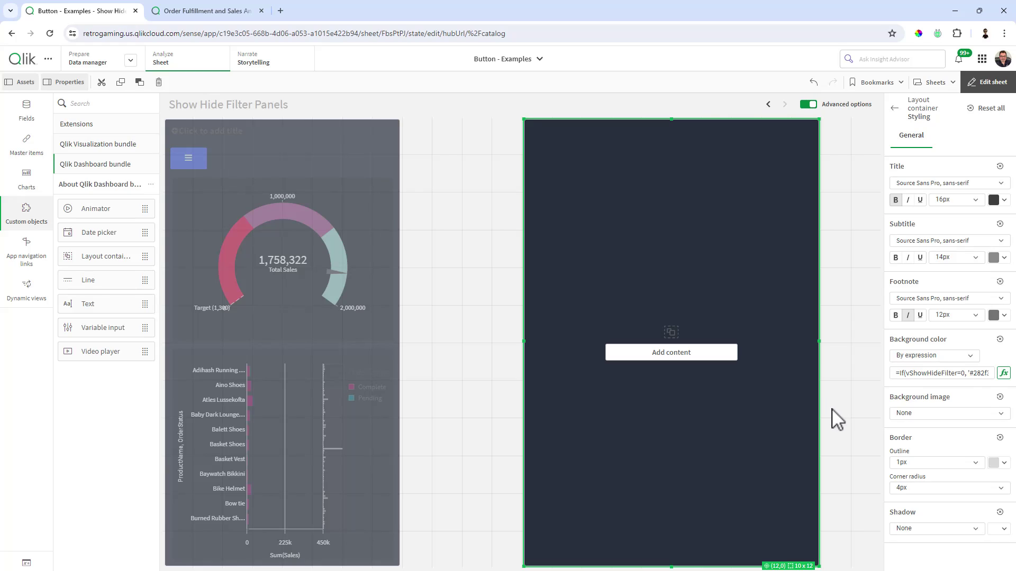
Step: Add a Button chart into the layout container
click(688, 352)
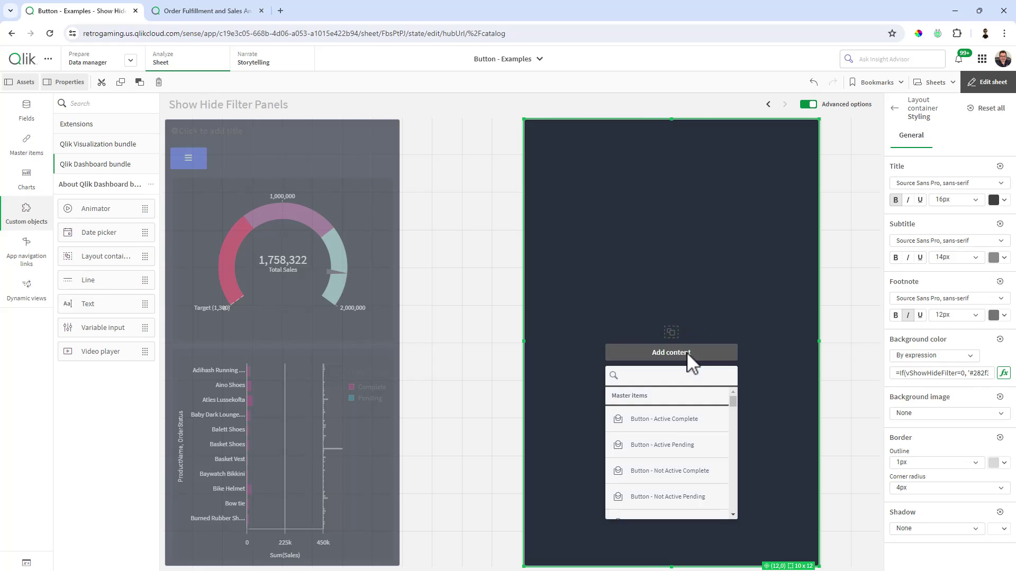
click(666, 374)
text(butt)
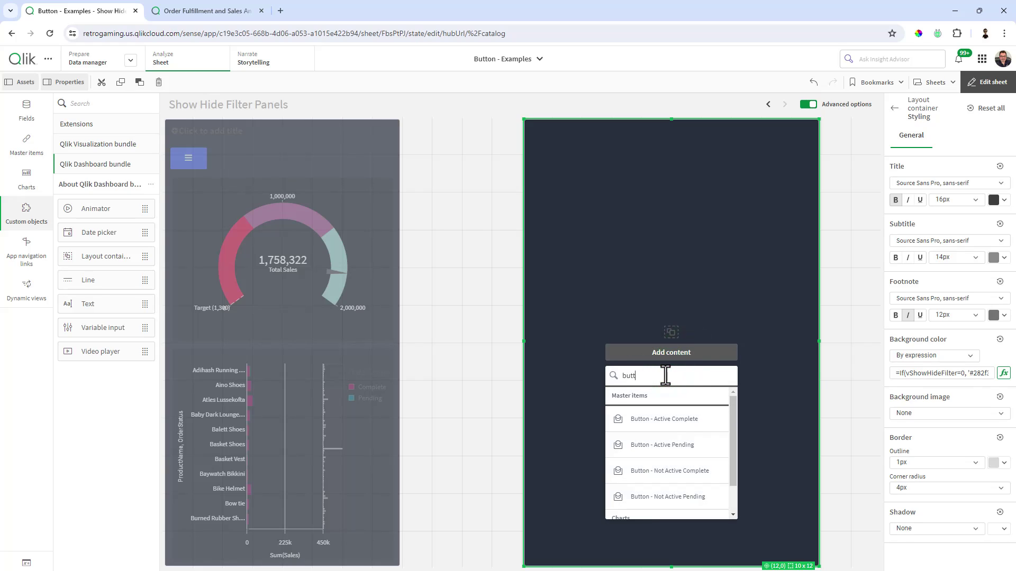
scroll(672, 466, down, 3)
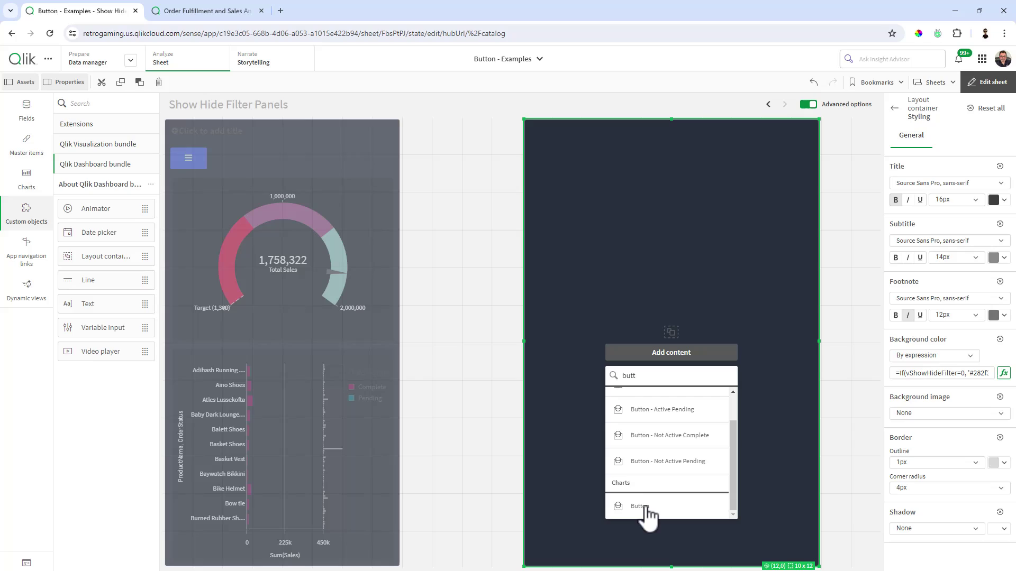
click(644, 517)
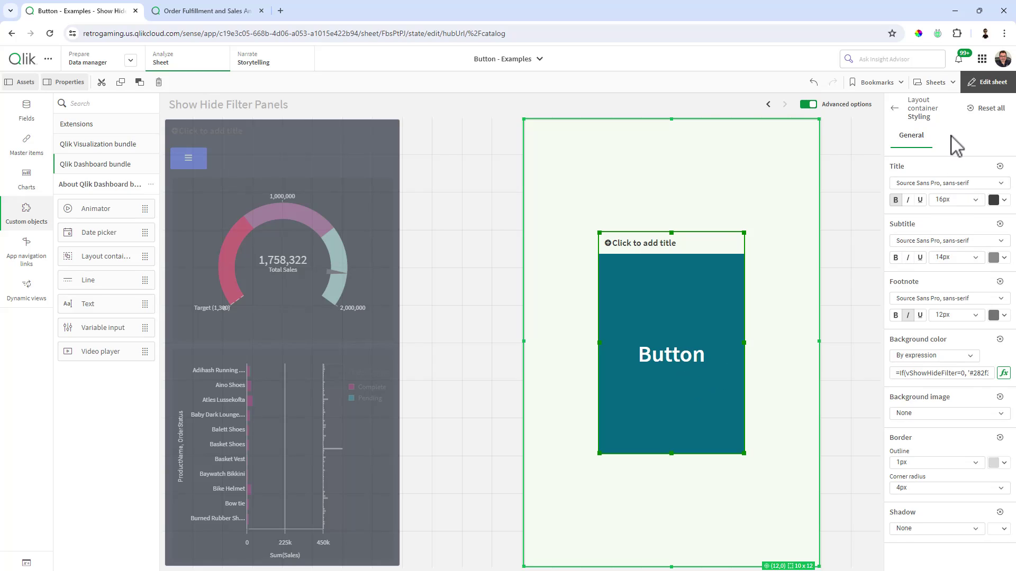
Step: Hide the button's title and clear its Button caption
right_click(701, 333)
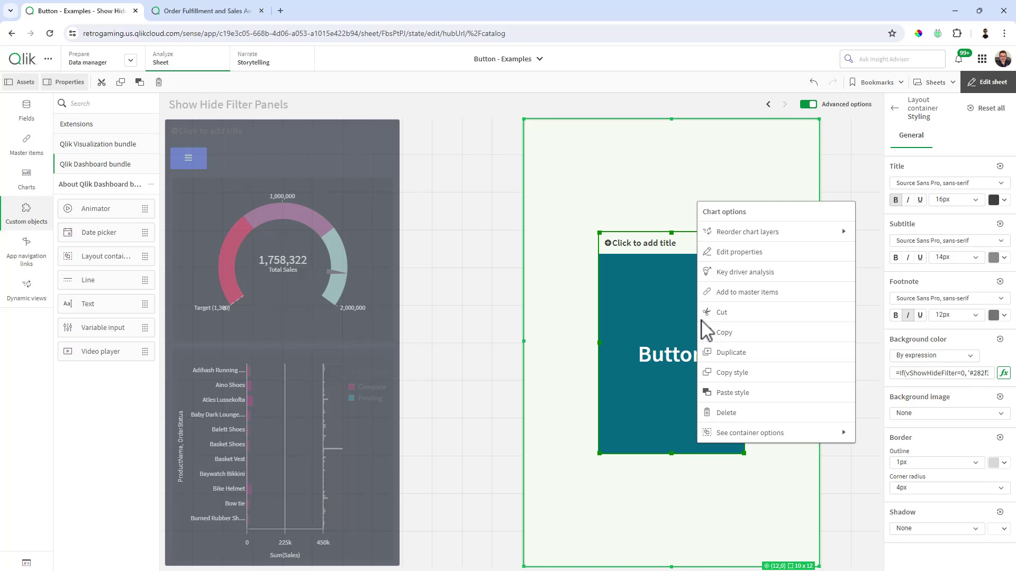
click(738, 264)
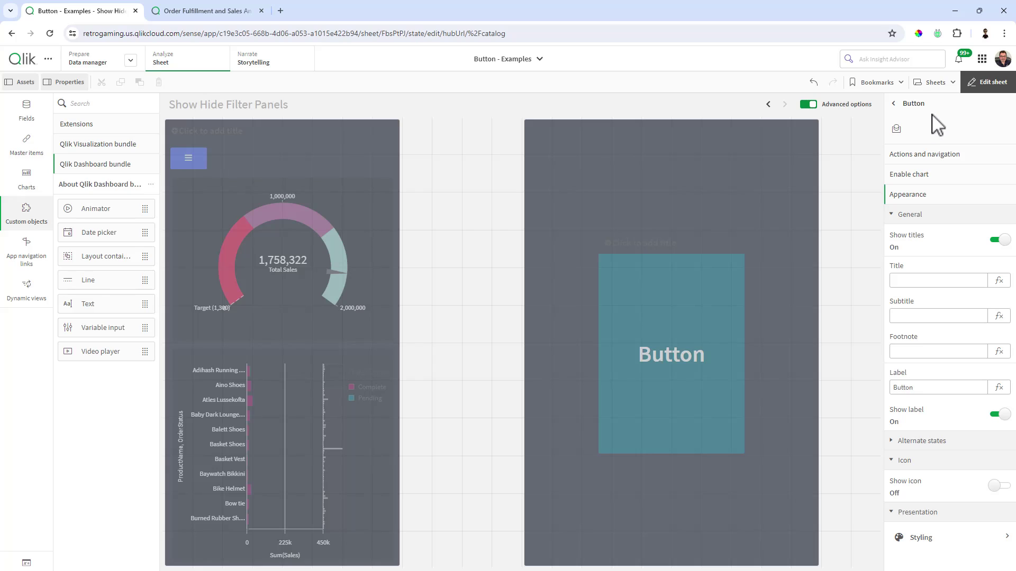
click(997, 240)
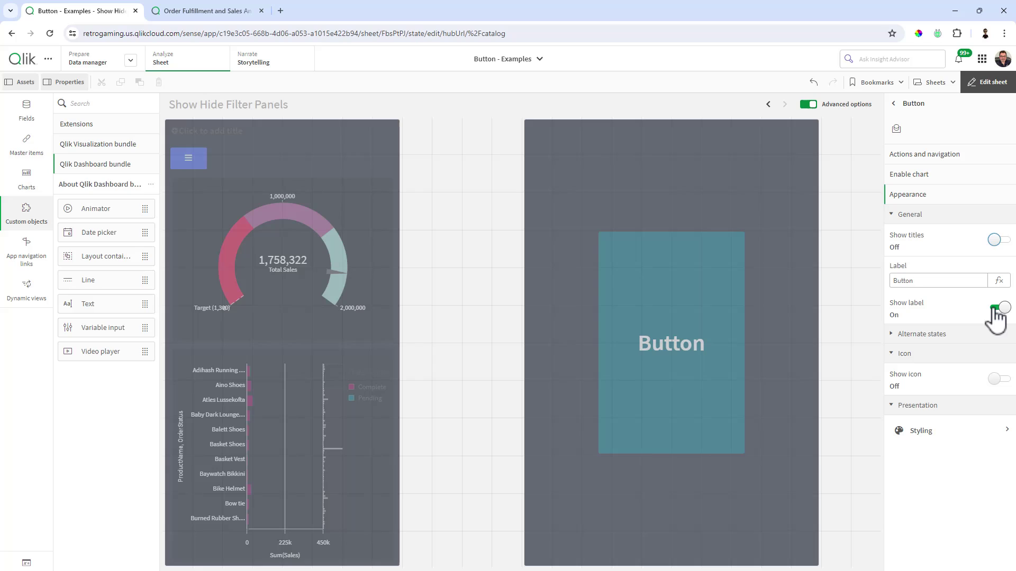
double_click(929, 281)
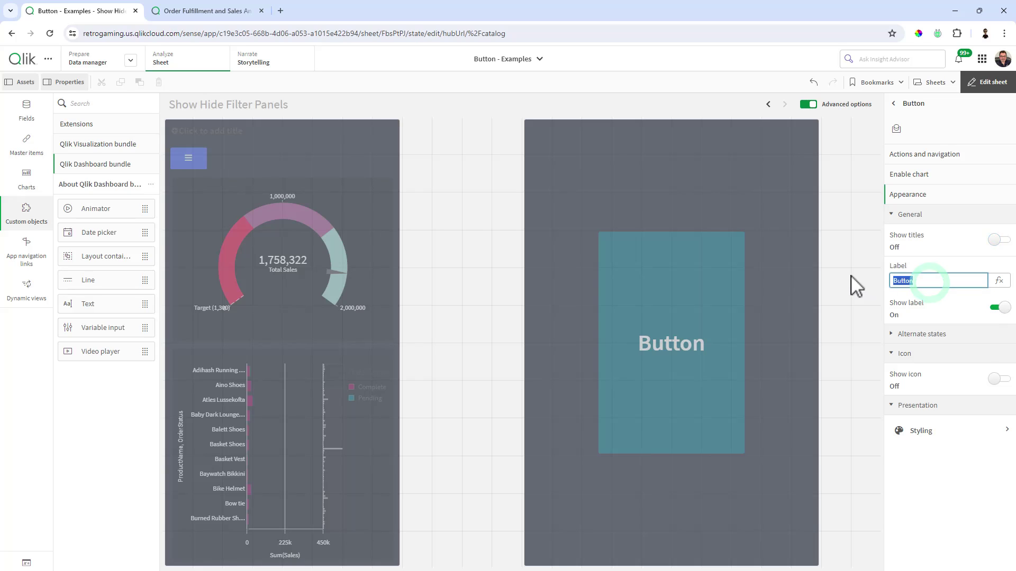
key(Return)
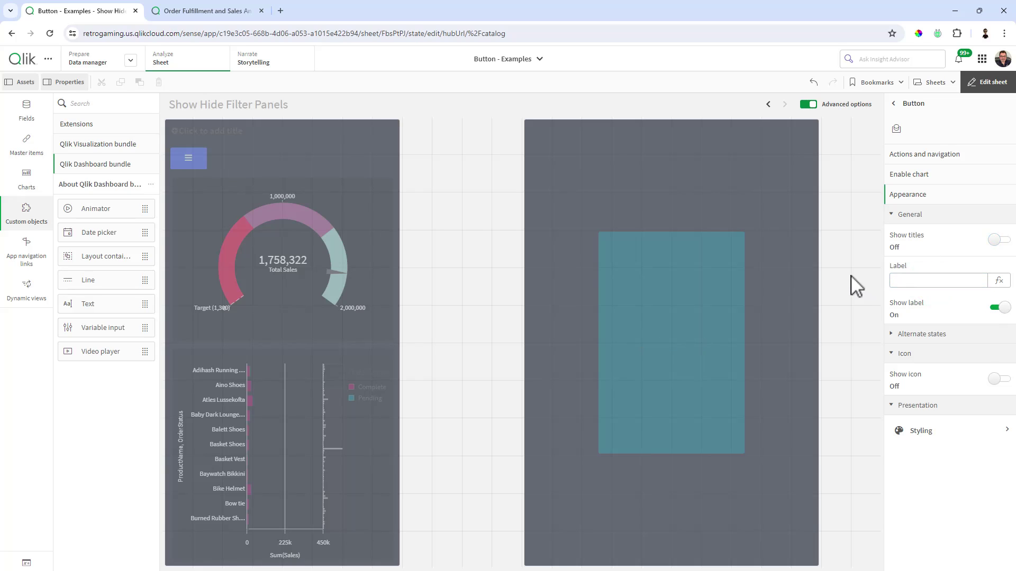
Step: Give the button the Menu icon and shrink it to a small button at top-left
click(902, 357)
click(902, 357)
click(999, 379)
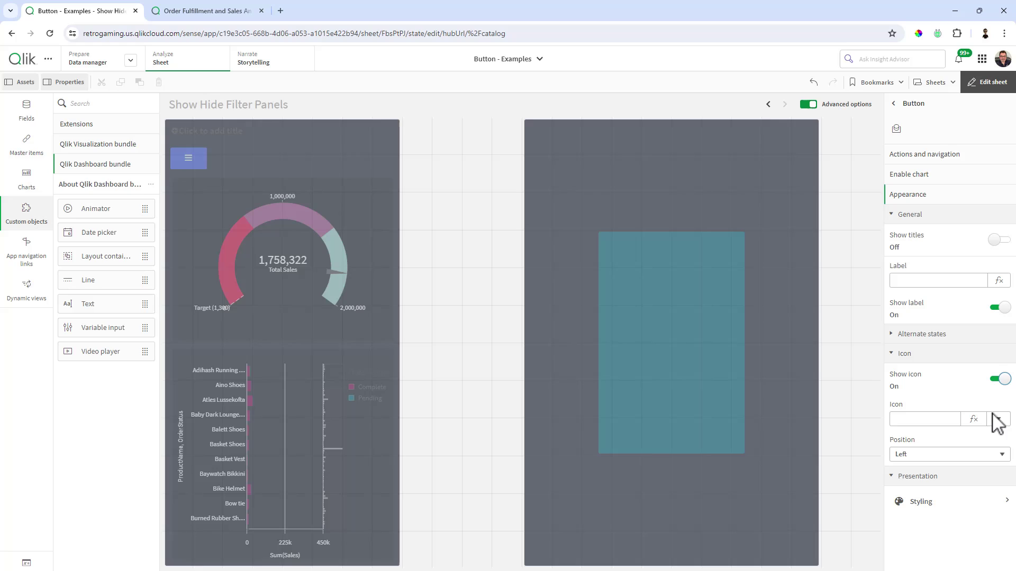
click(1001, 423)
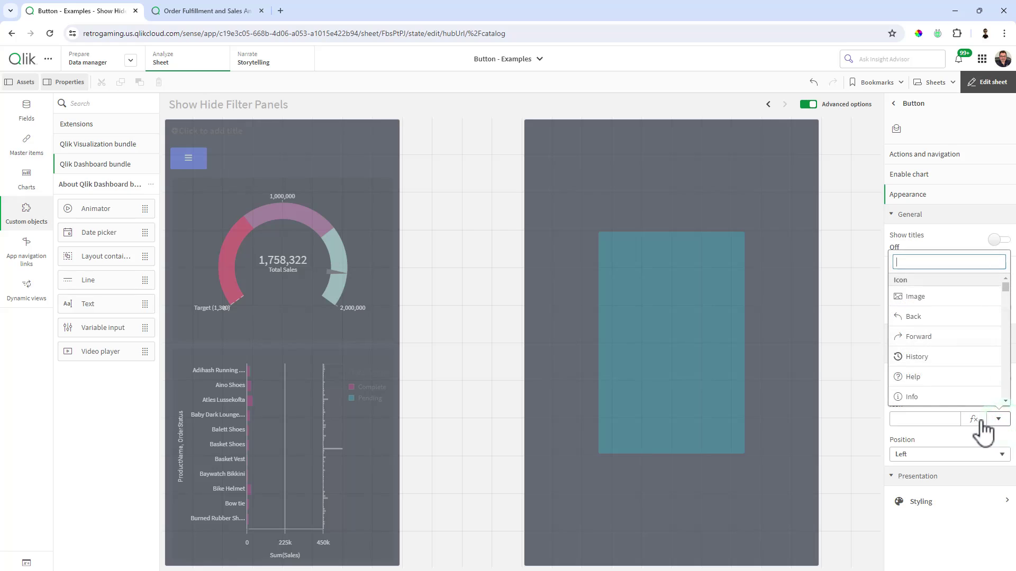
click(925, 360)
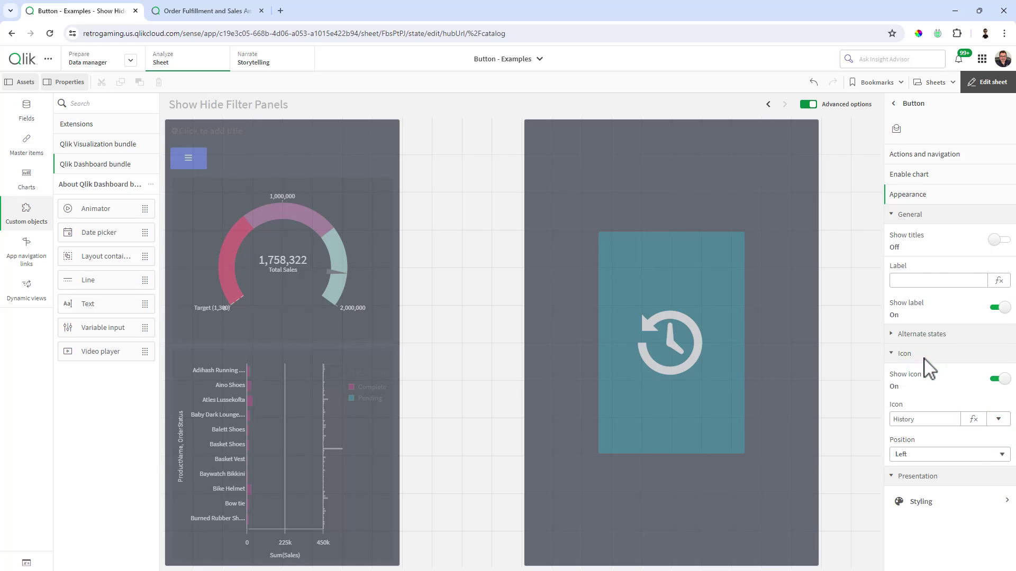
click(999, 419)
text(Menu)
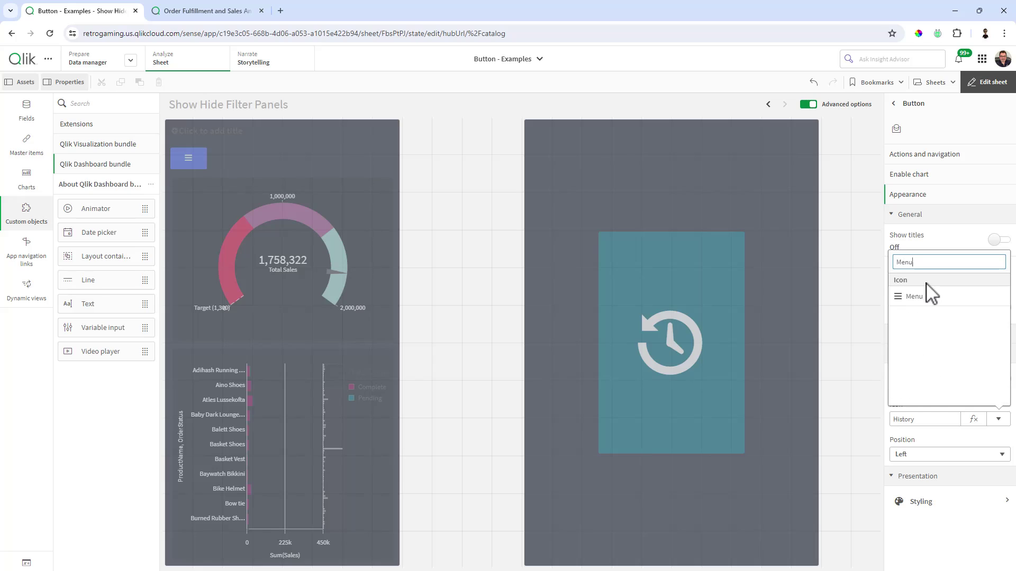
click(924, 293)
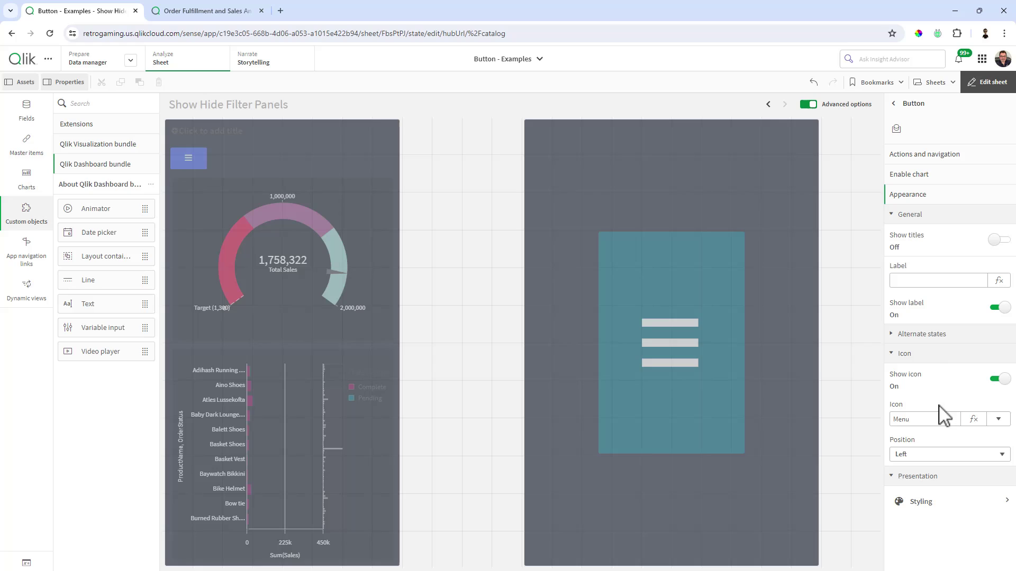
click(705, 369)
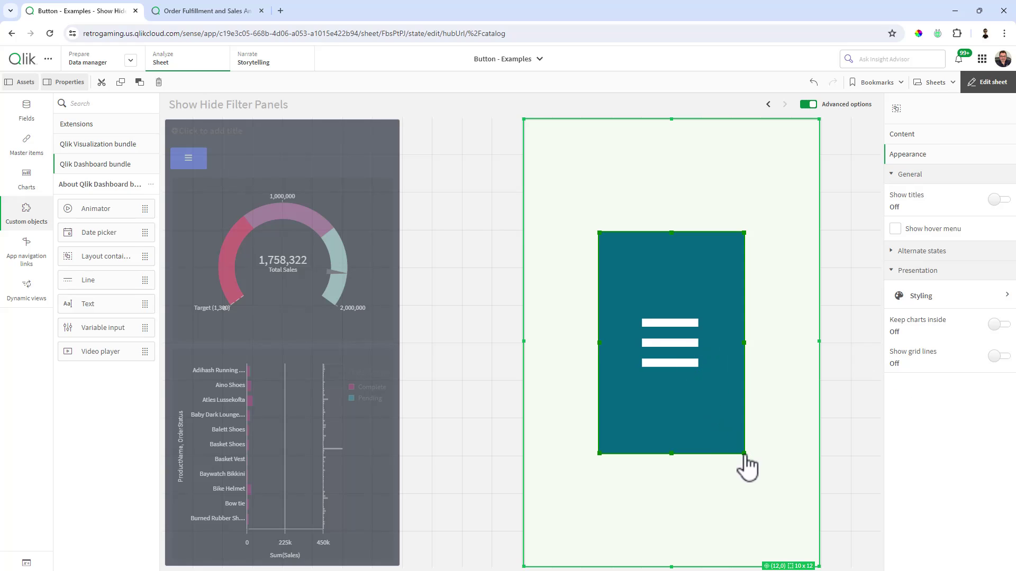
drag(744, 453, 563, 154)
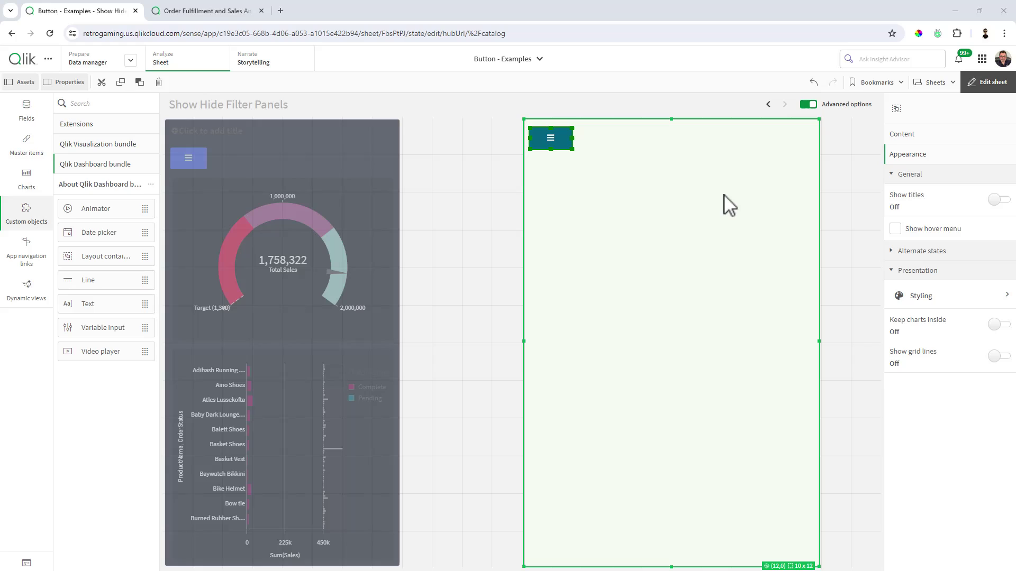
Step: Add a Set variable value action to the menu button setting vShowHideFilter to 1
right_click(550, 141)
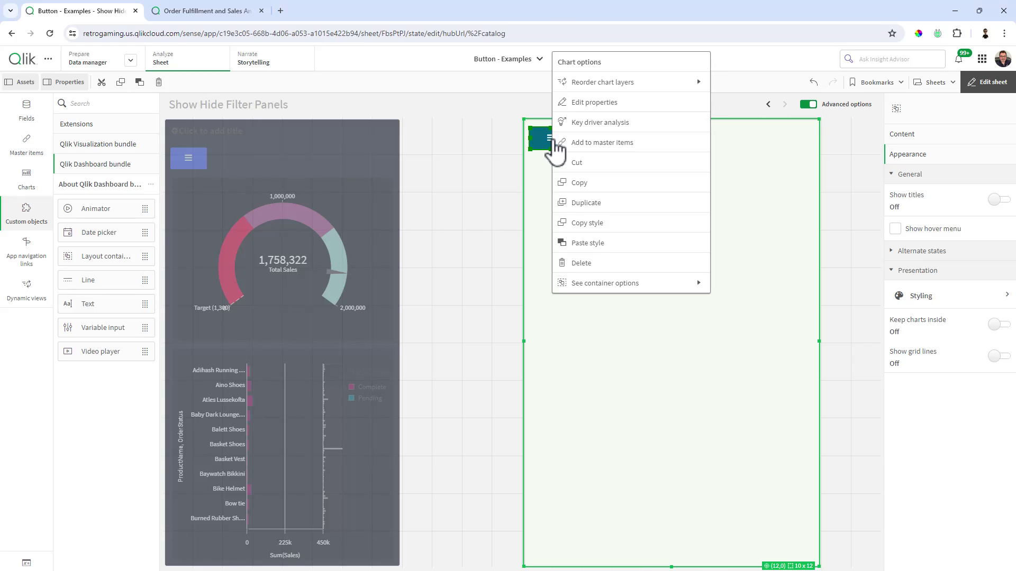
click(586, 103)
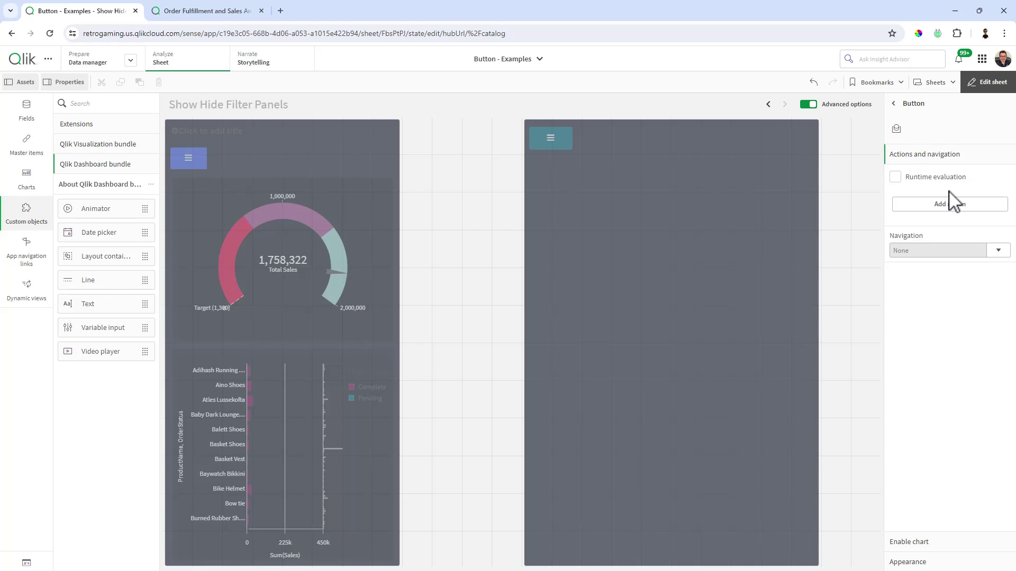
click(954, 206)
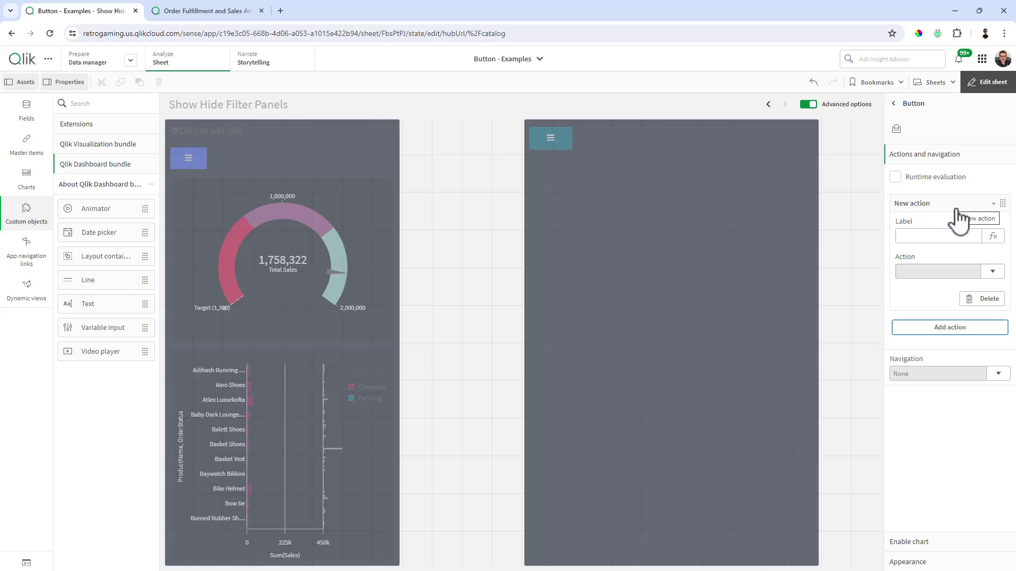
click(965, 235)
click(992, 273)
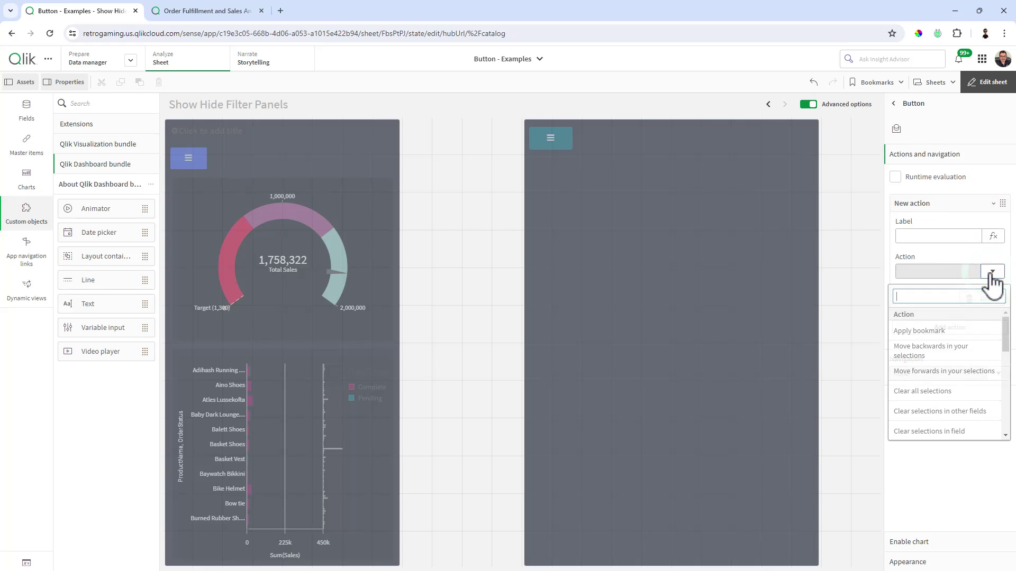
drag(1006, 333, 1003, 414)
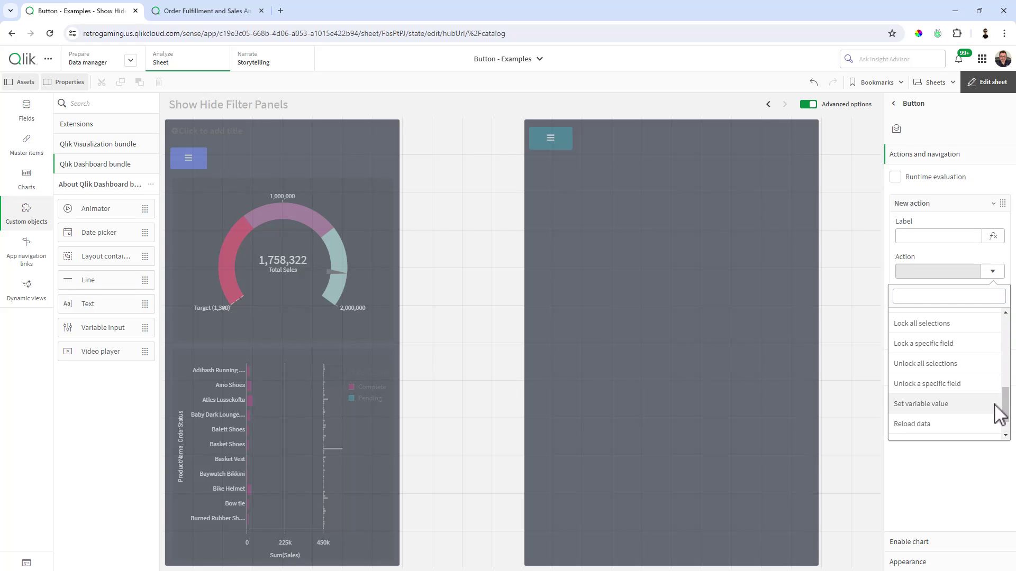
click(947, 405)
click(993, 308)
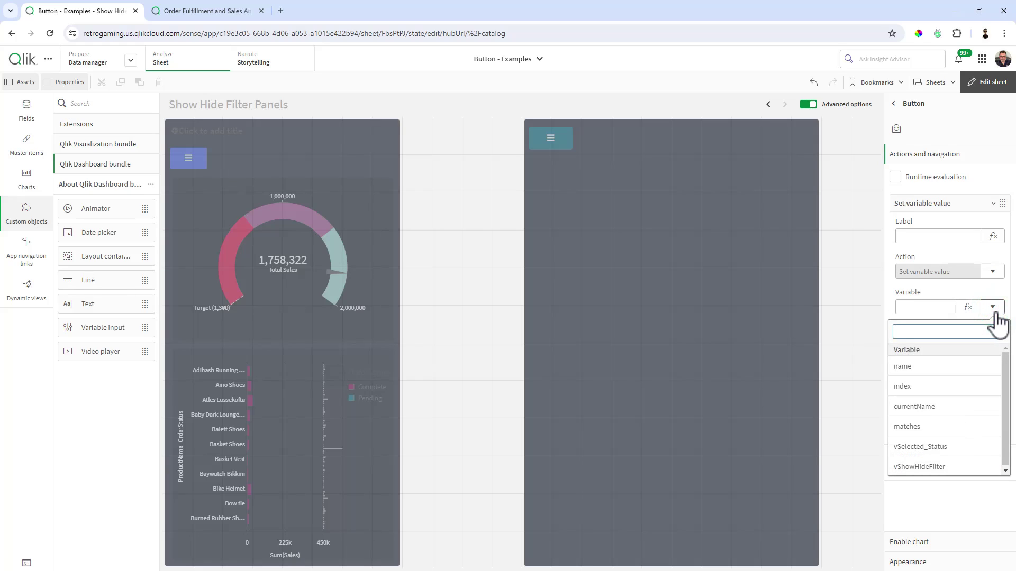
click(919, 465)
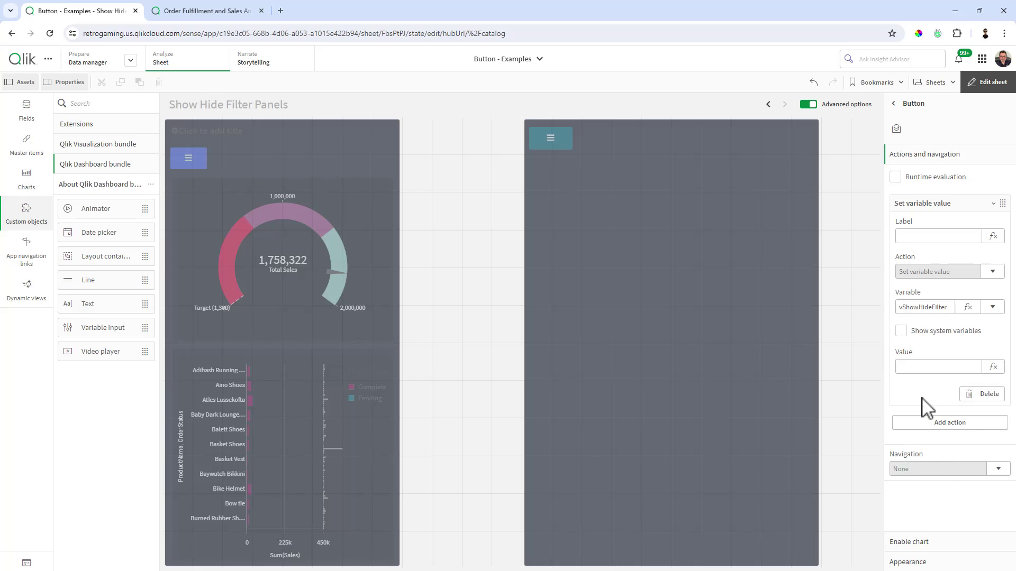
click(925, 366)
click(919, 387)
click(561, 140)
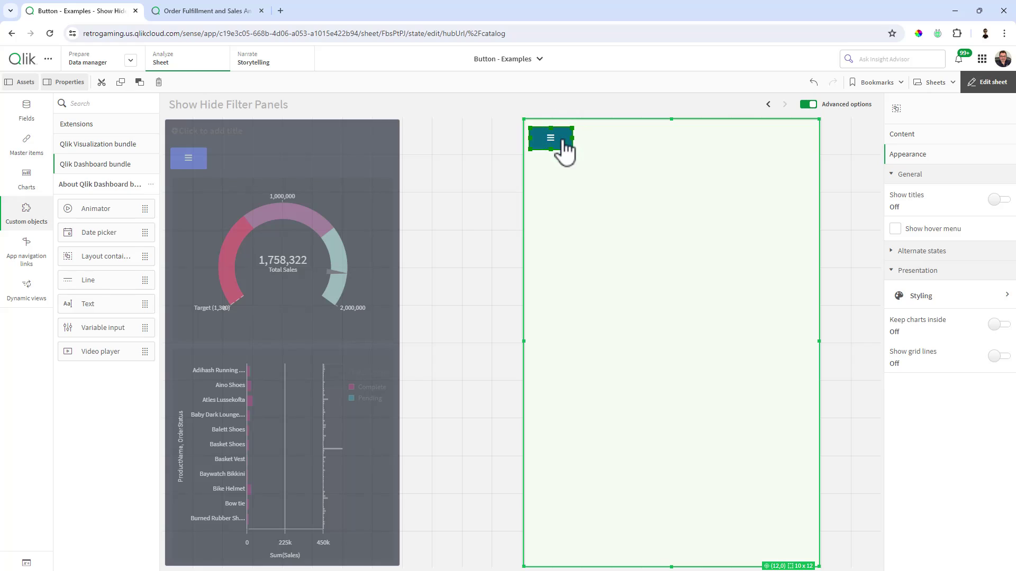
Step: Duplicate the menu button and place the copy just below the original
right_click(563, 140)
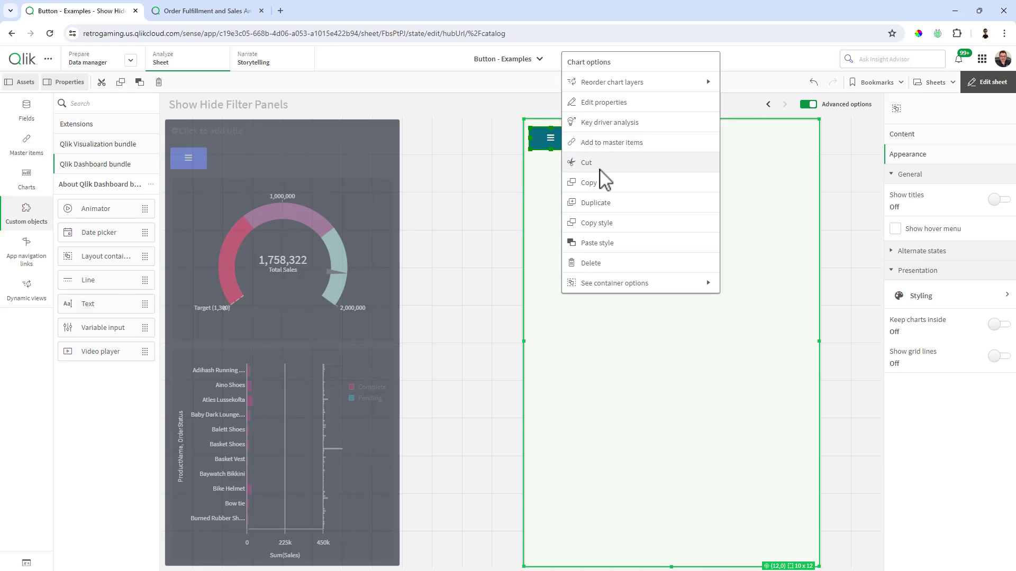
click(604, 203)
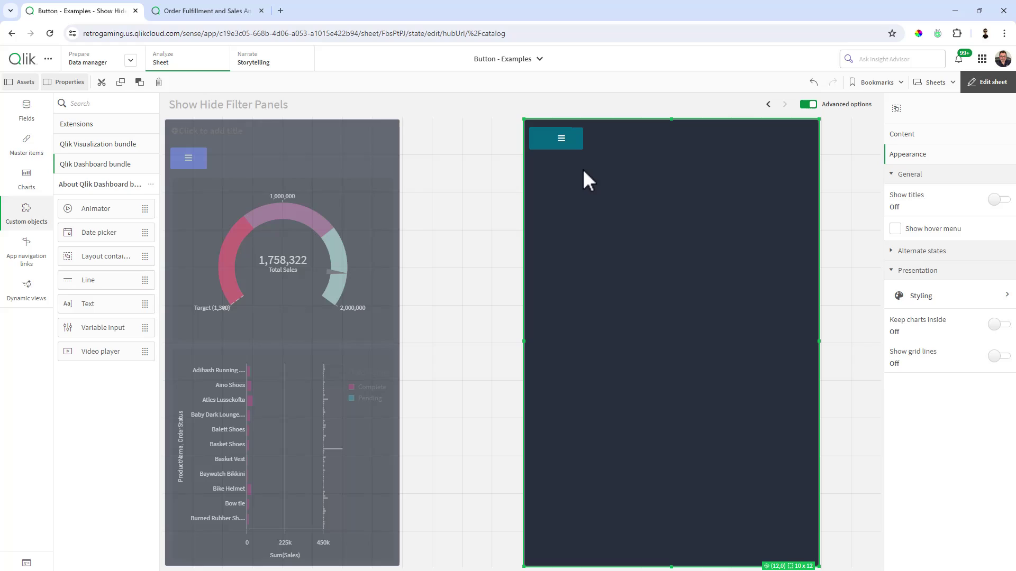
drag(576, 152, 582, 188)
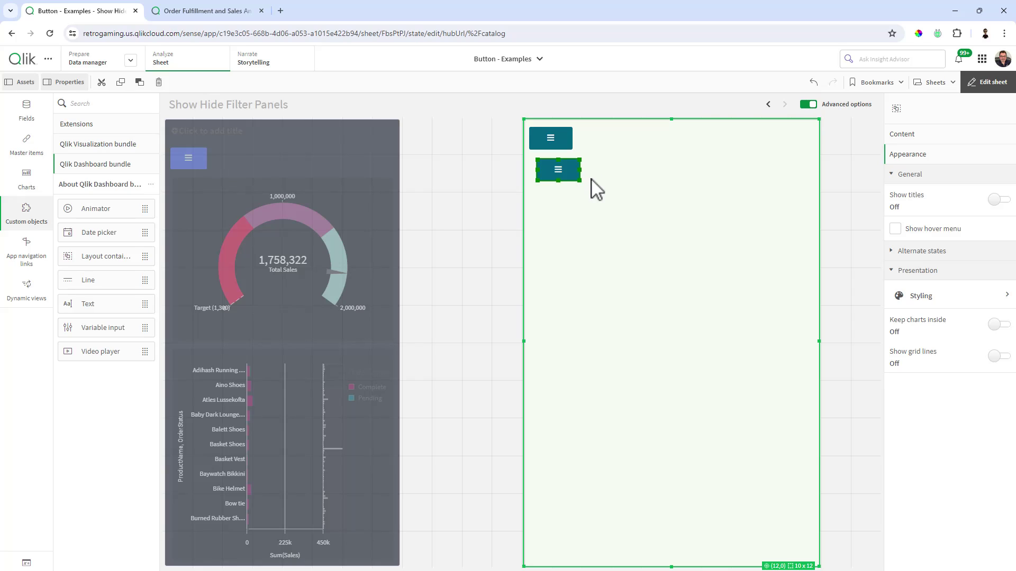
Step: Change the copied button's variable action value to 0
right_click(573, 182)
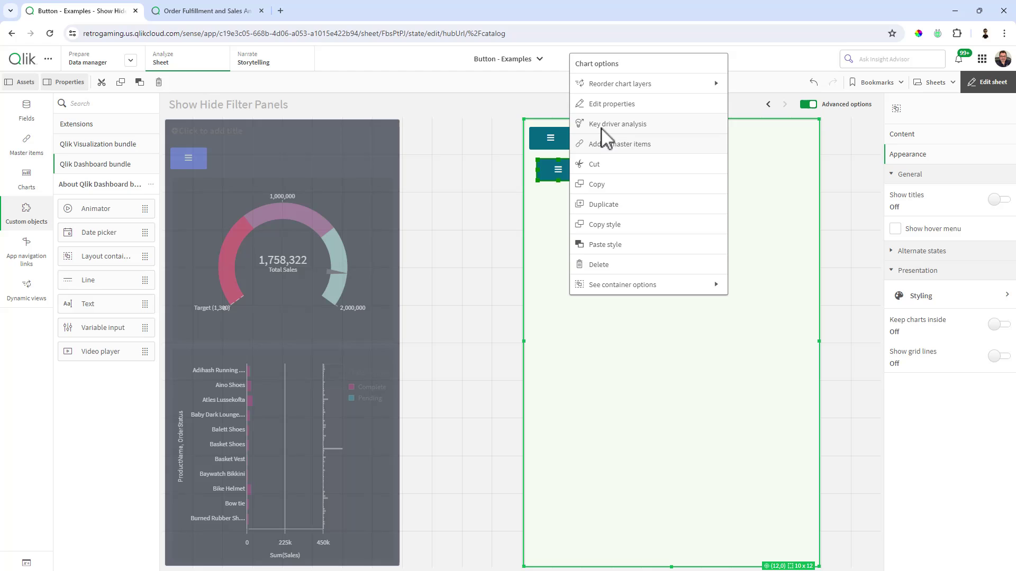
click(607, 106)
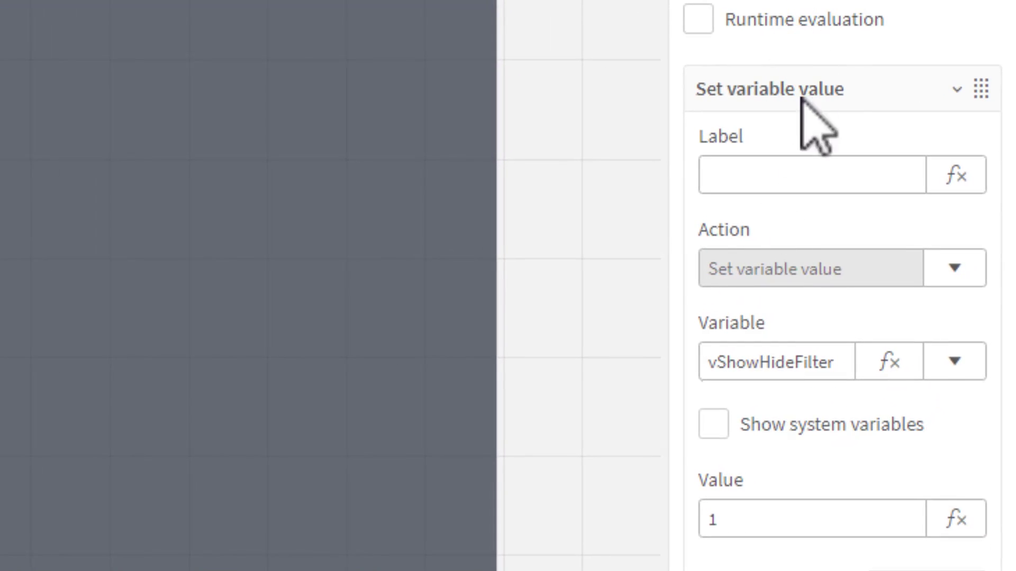
click(780, 519)
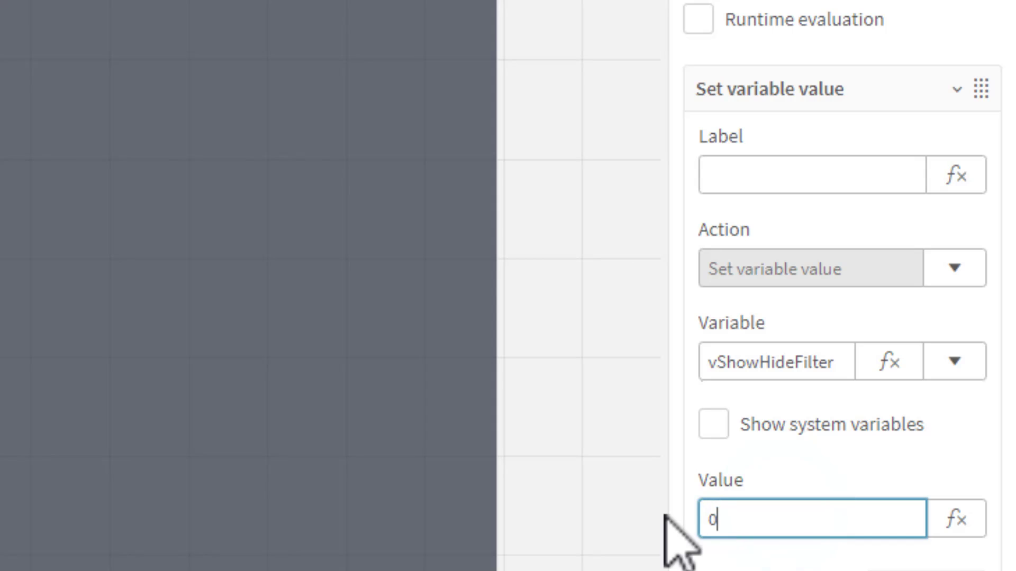
key(Return)
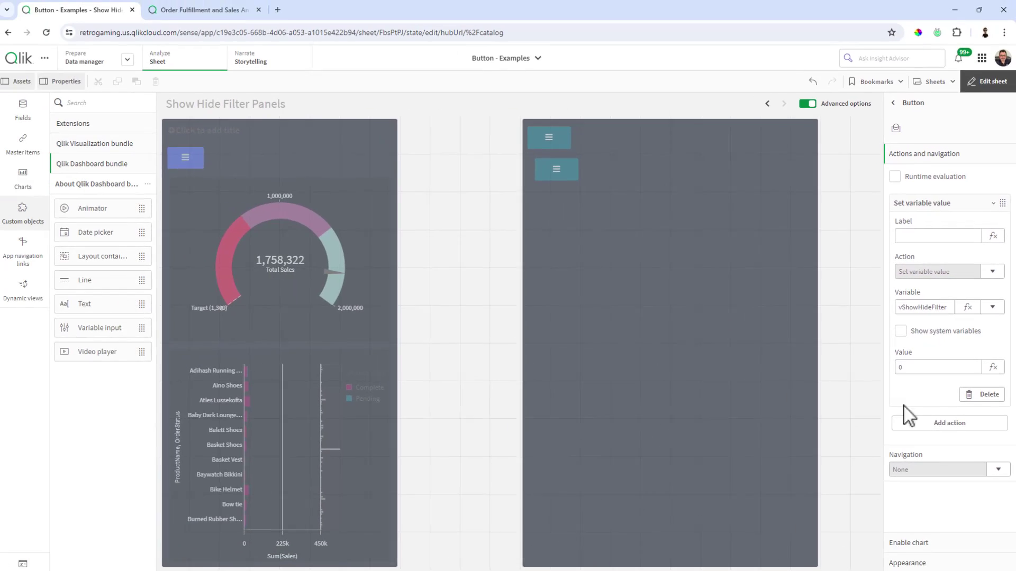
Step: Replace the copied button's menu icon with the Close icon
click(908, 563)
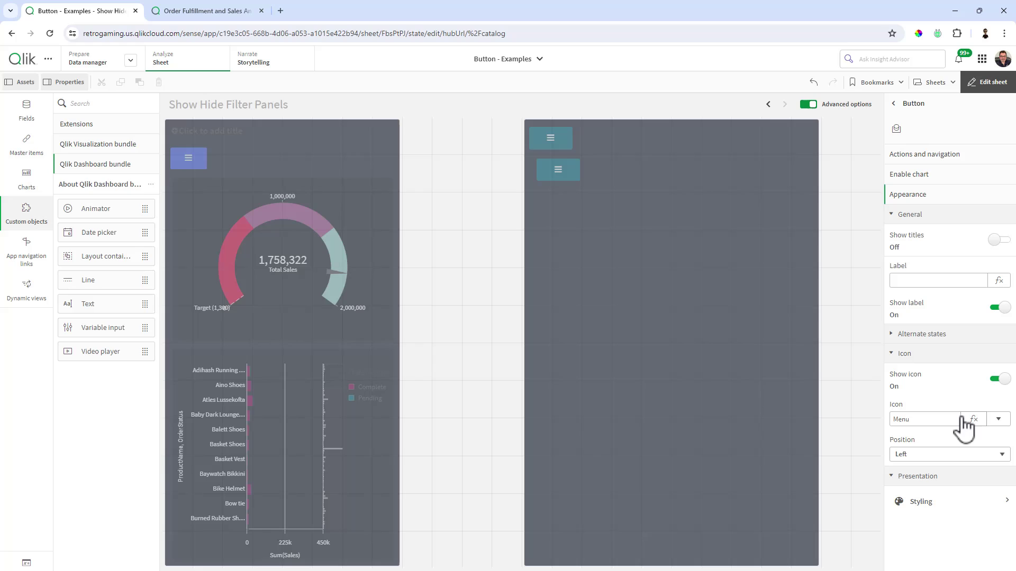
click(998, 420)
text(clo)
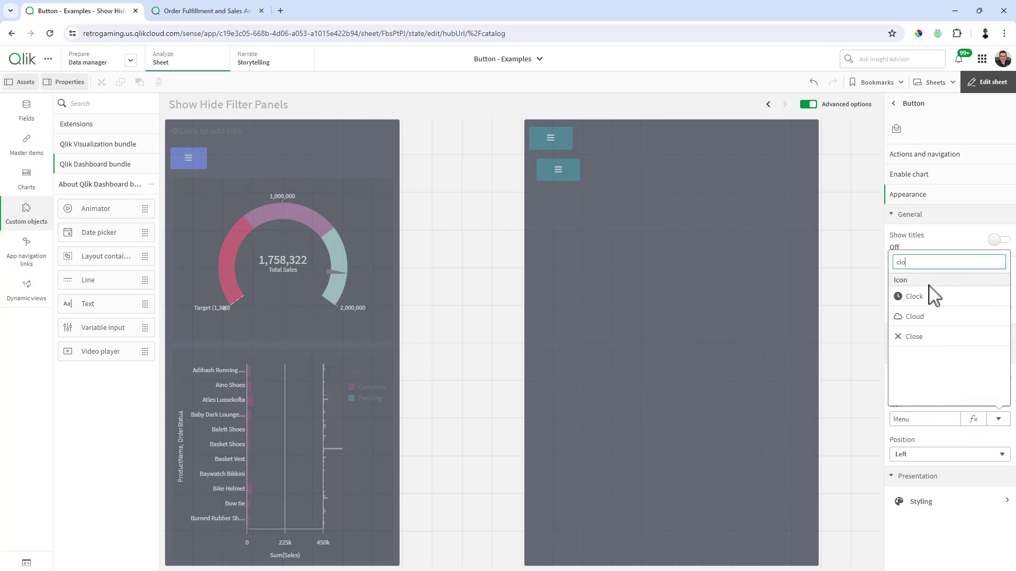
click(938, 342)
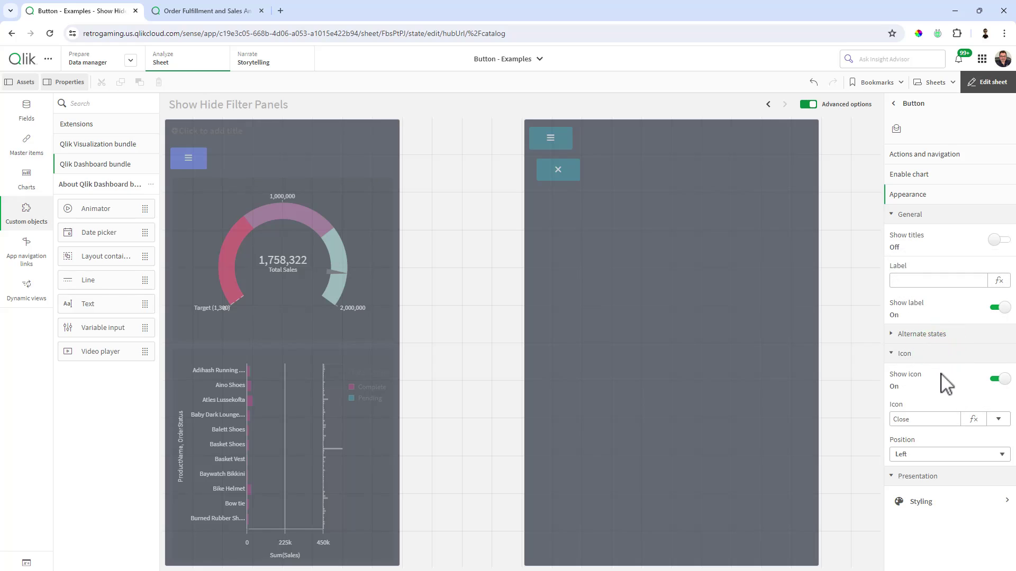
Step: Give the close button a single-colour dark red #a6120a background
click(947, 502)
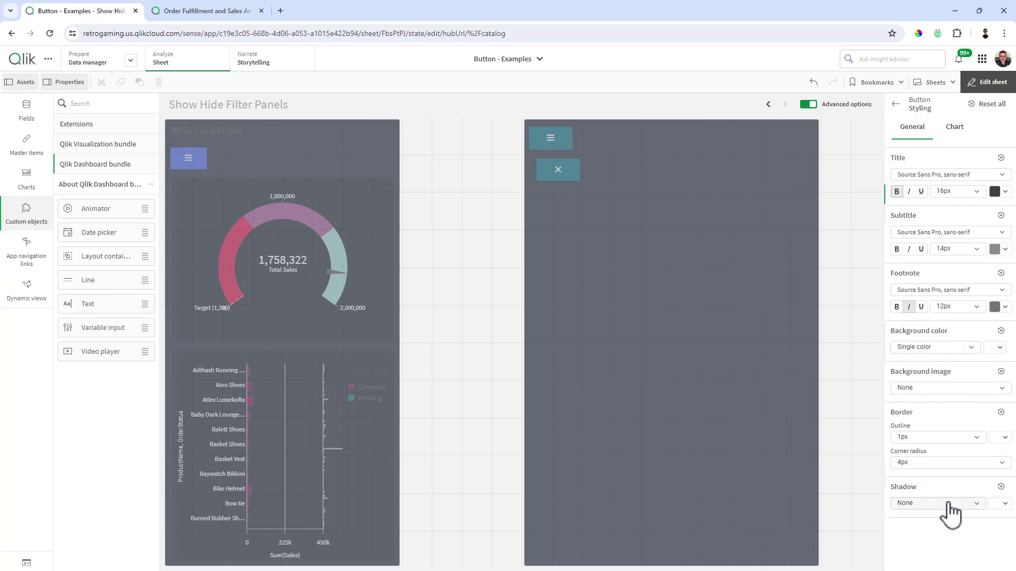
click(954, 132)
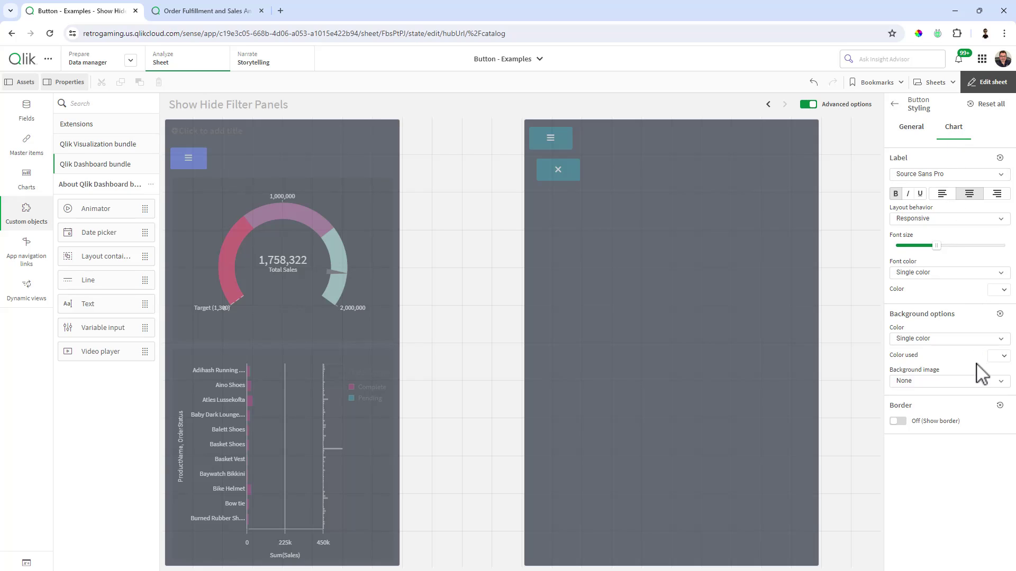
click(998, 341)
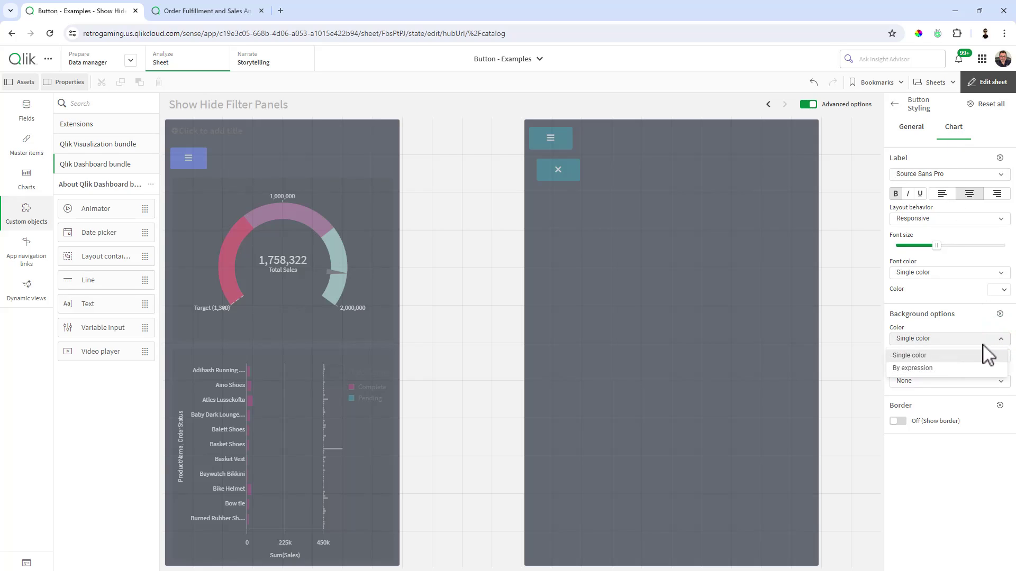
click(957, 355)
click(995, 355)
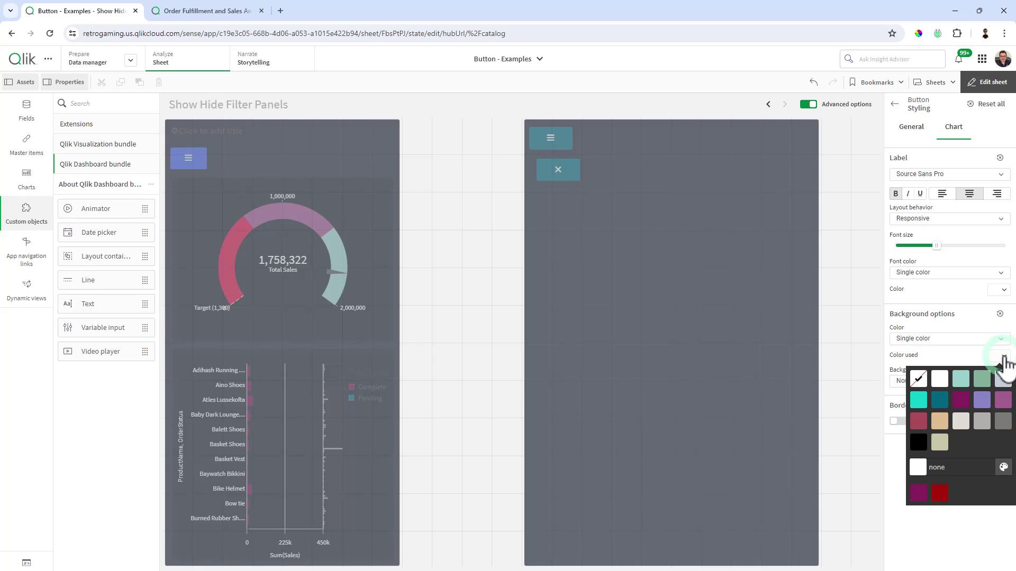
click(940, 493)
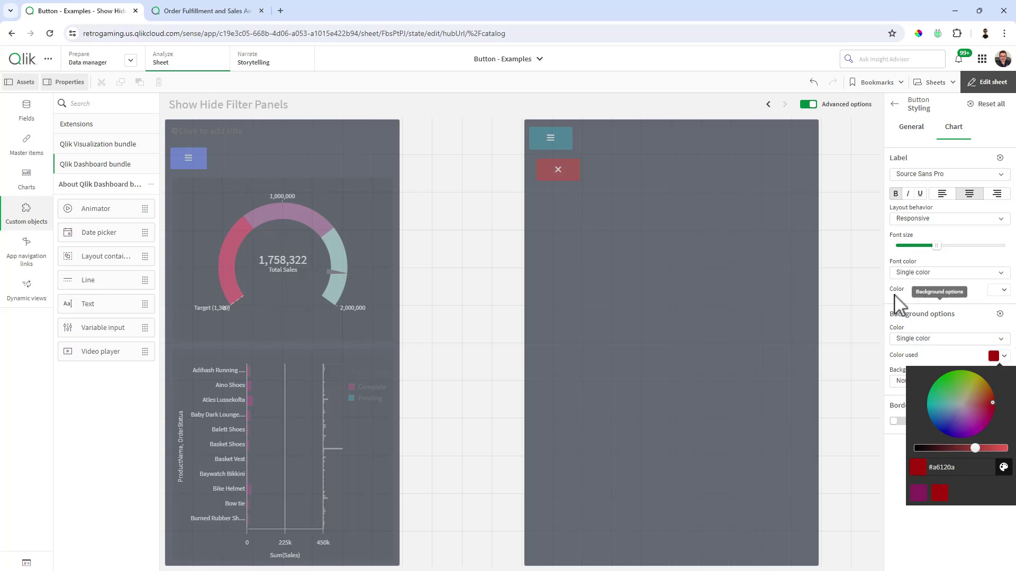
click(765, 218)
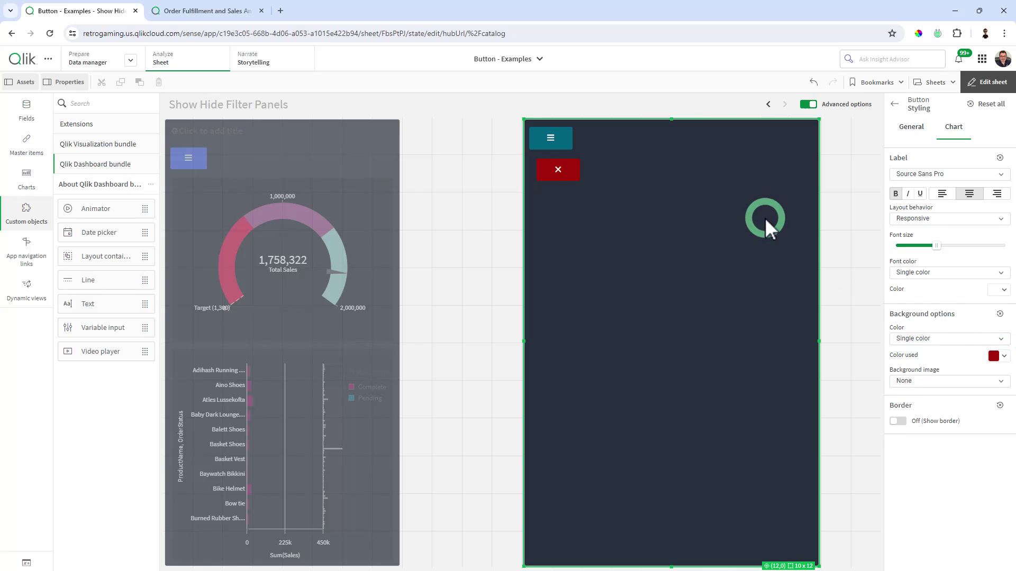
Step: Move the red close button up-left toward the teal menu button, to X 8.98012%, Y 12.91469%
click(575, 173)
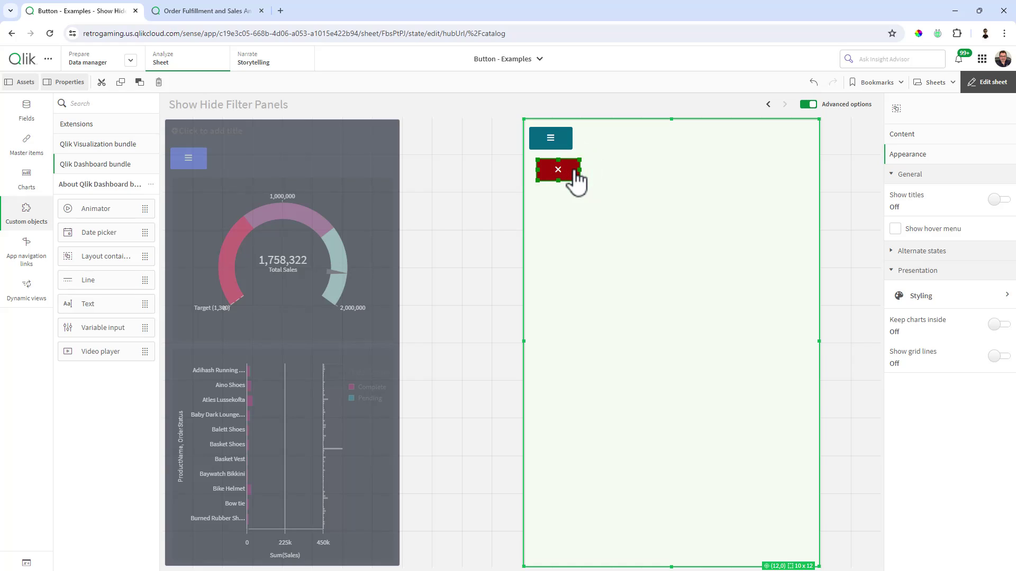
mouse_move(576, 177)
mouse_down()
mouse_move(569, 146)
mouse_move(585, 168)
mouse_up()
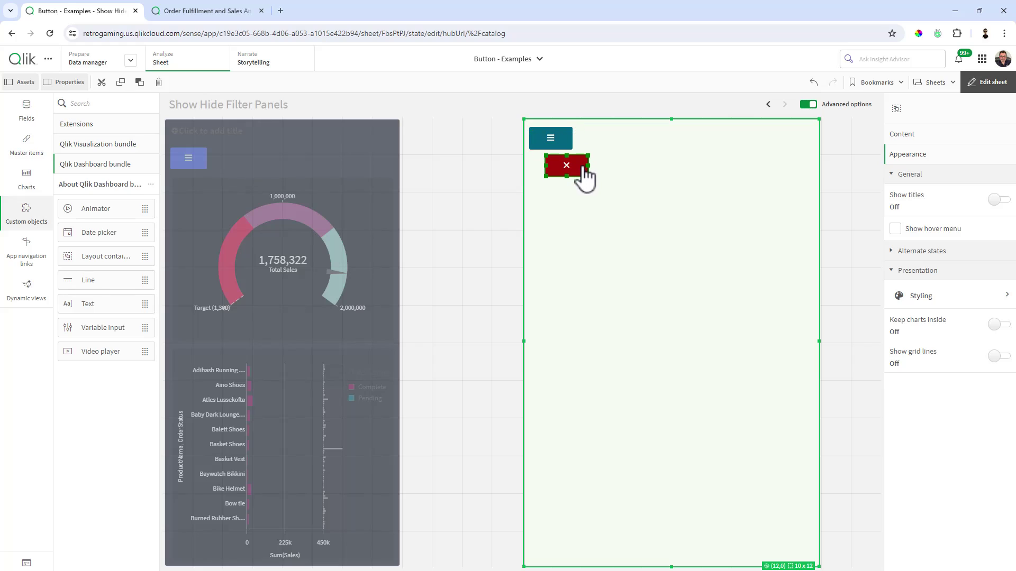
right_click(584, 167)
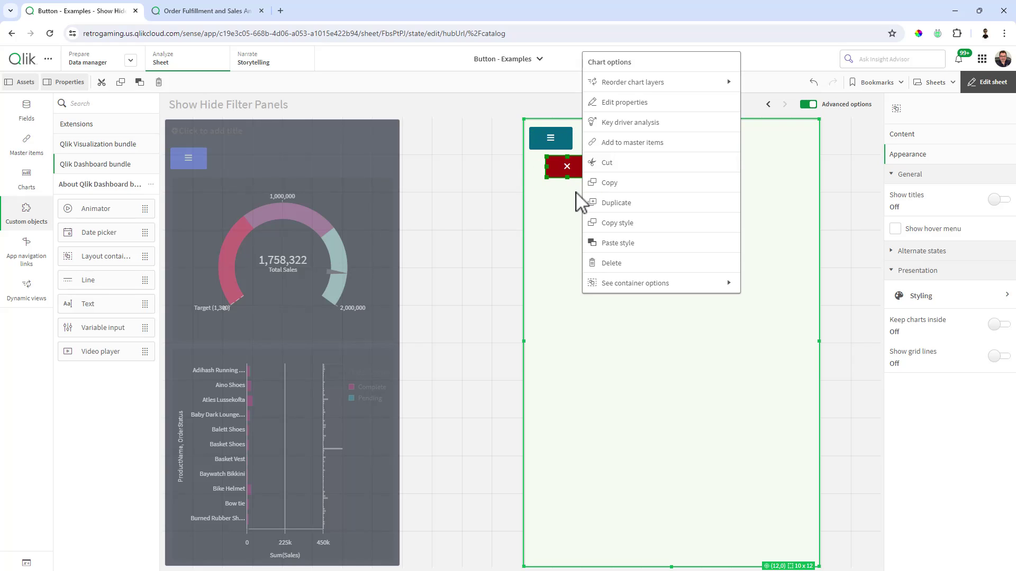
click(624, 103)
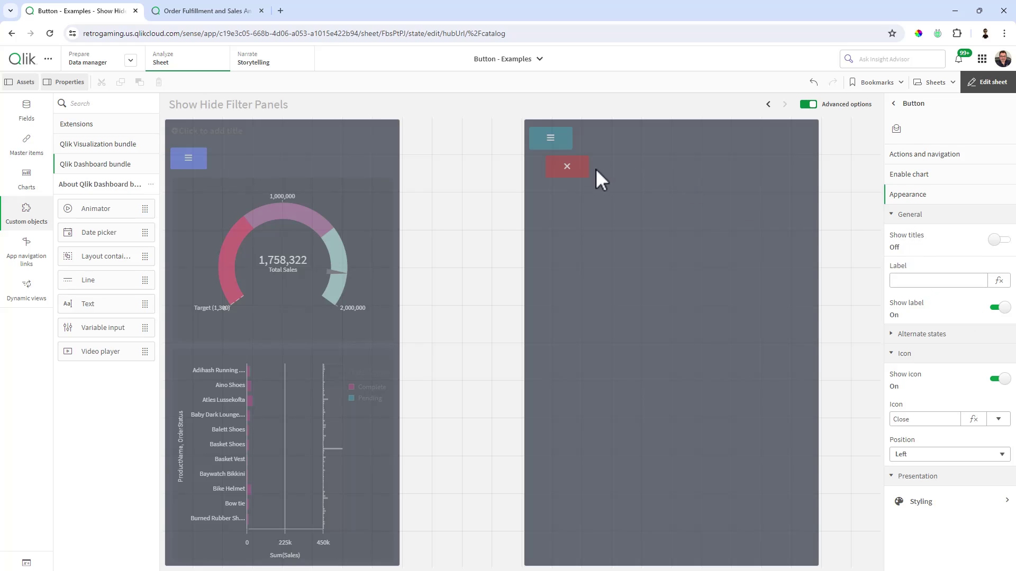
click(583, 173)
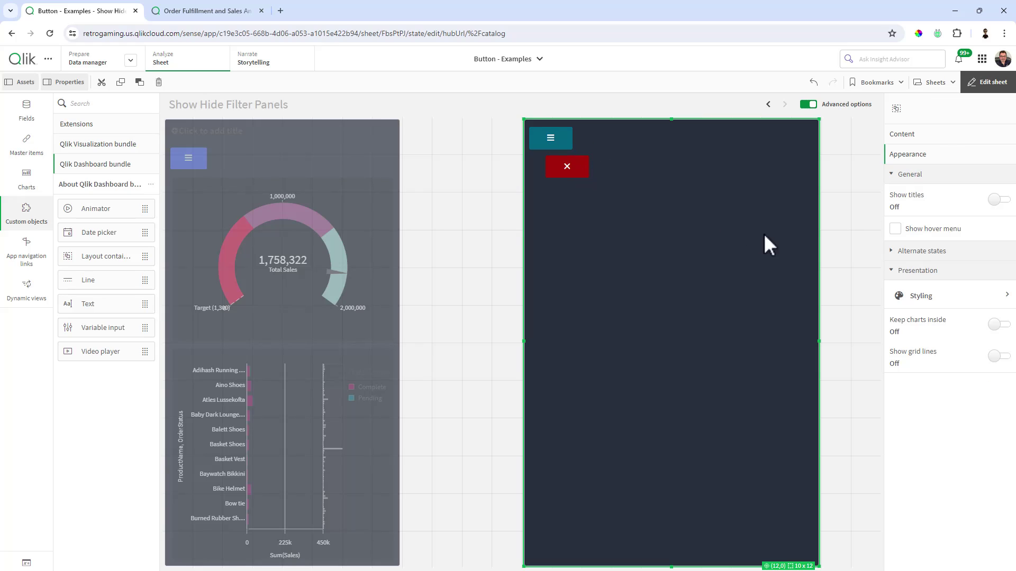
click(582, 167)
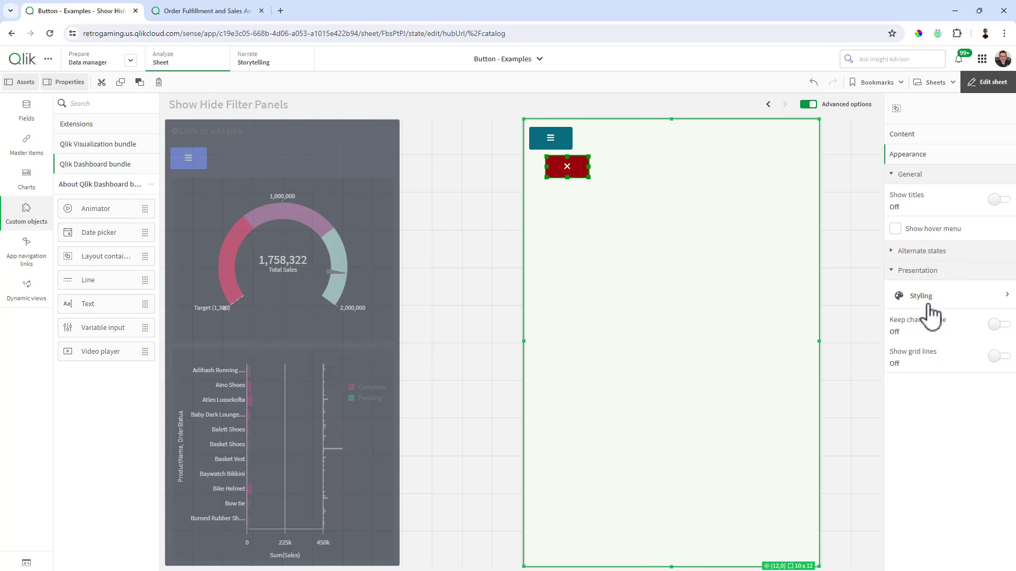
click(902, 135)
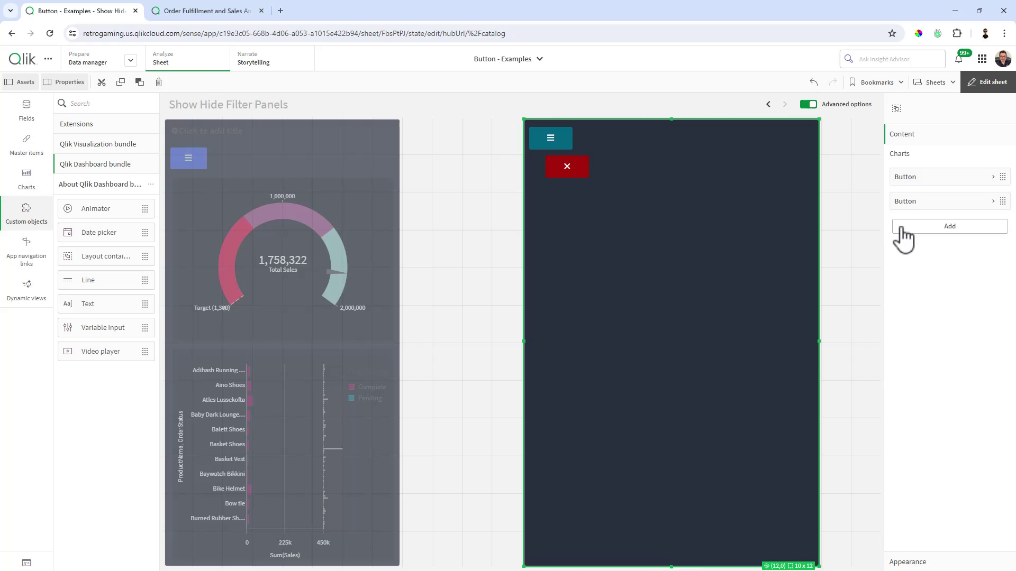
click(583, 166)
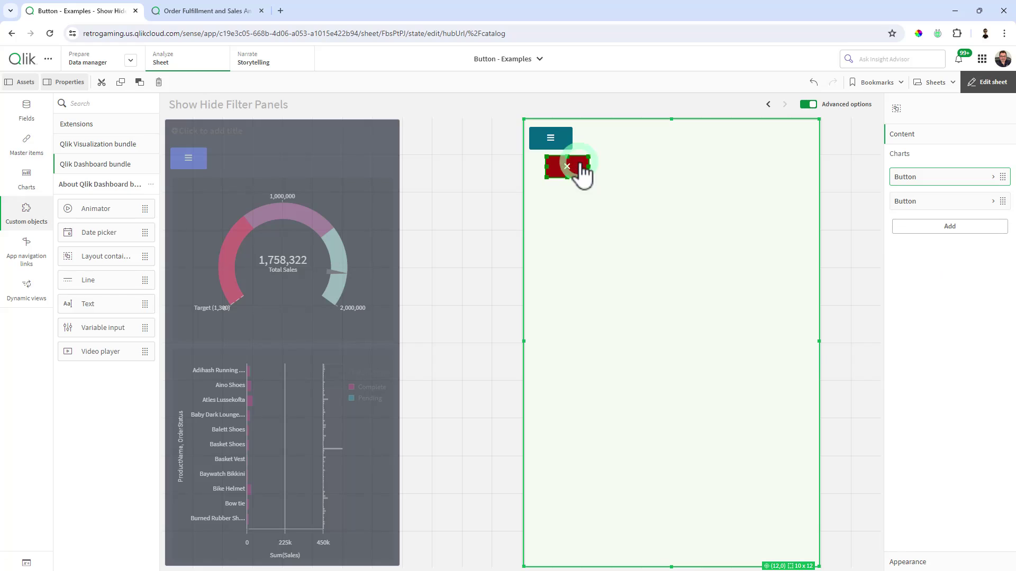
click(906, 180)
click(582, 170)
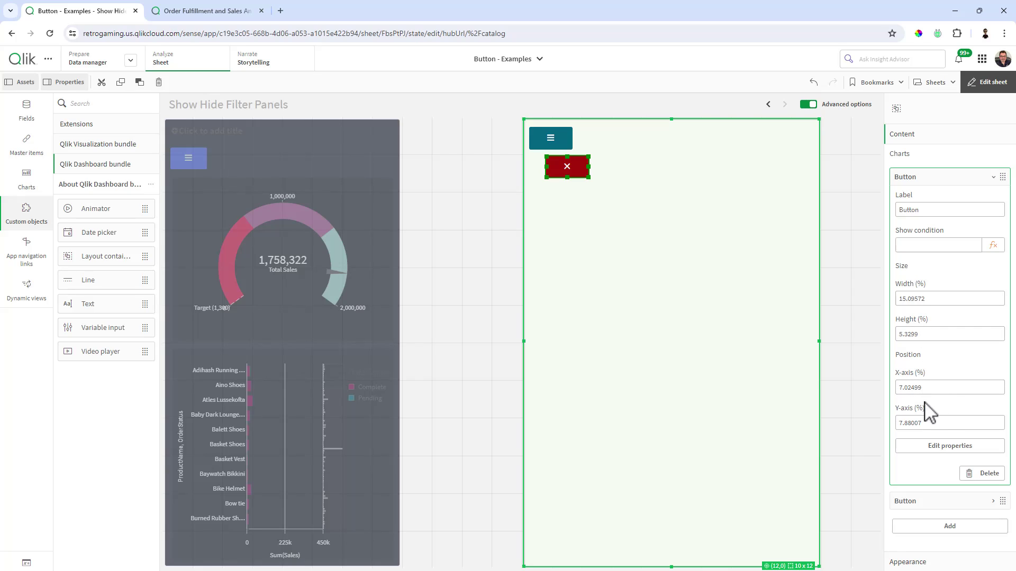
drag(582, 165, 568, 142)
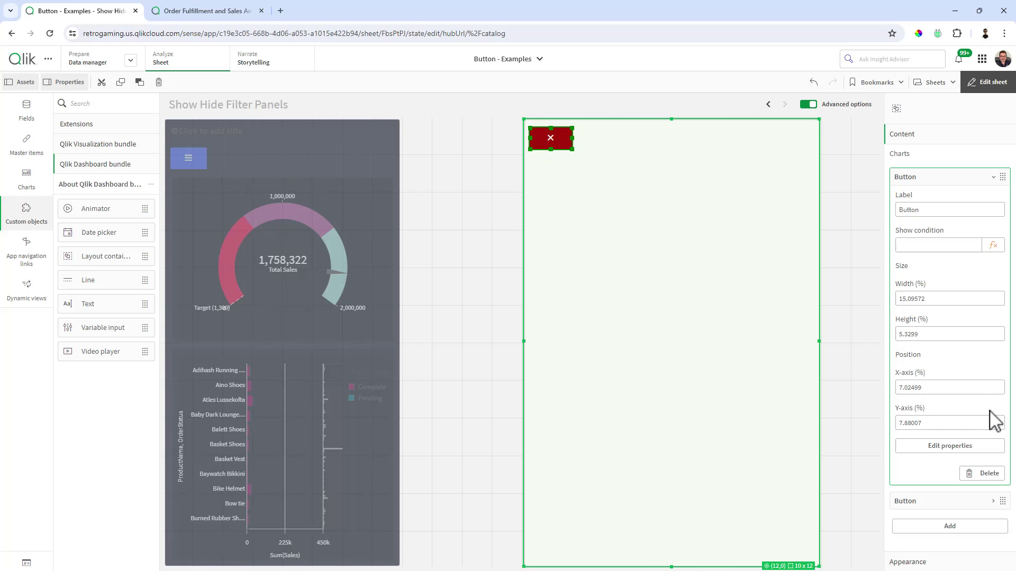
click(914, 179)
Step: Label the container's first button Close Button and the second Filter Button
drag(552, 154, 573, 204)
click(934, 210)
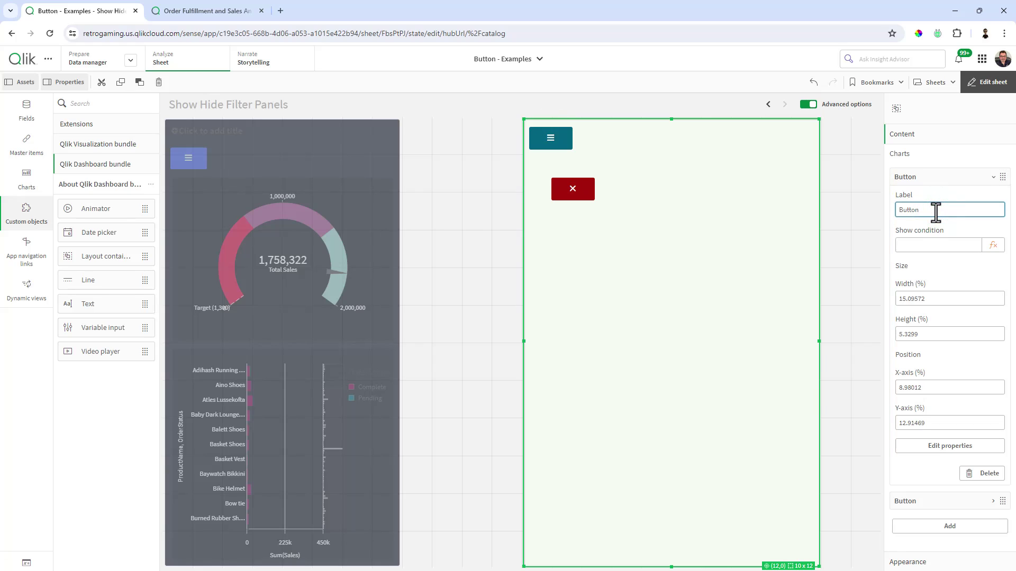
key(Return)
click(934, 178)
click(560, 142)
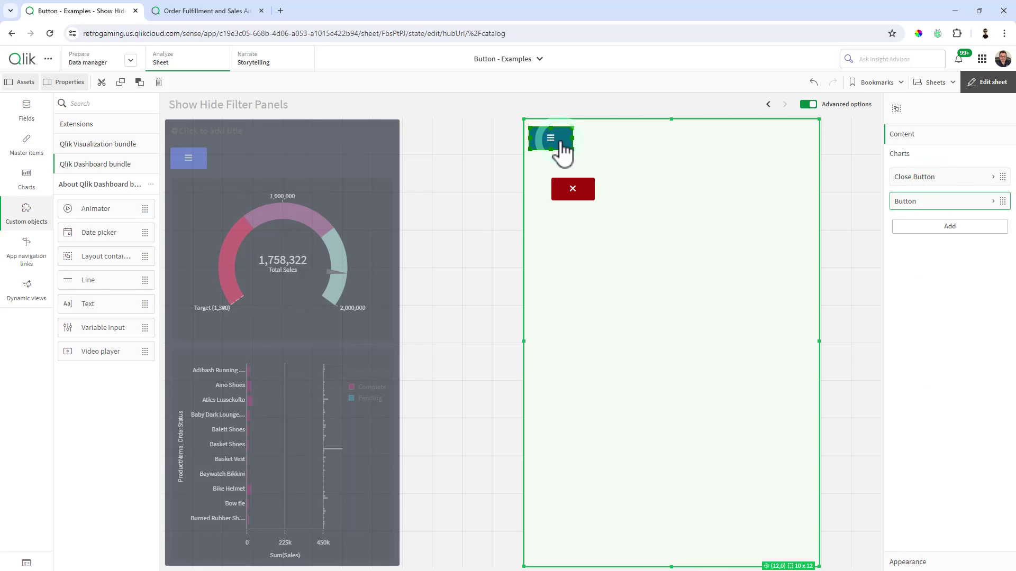
click(929, 201)
click(934, 235)
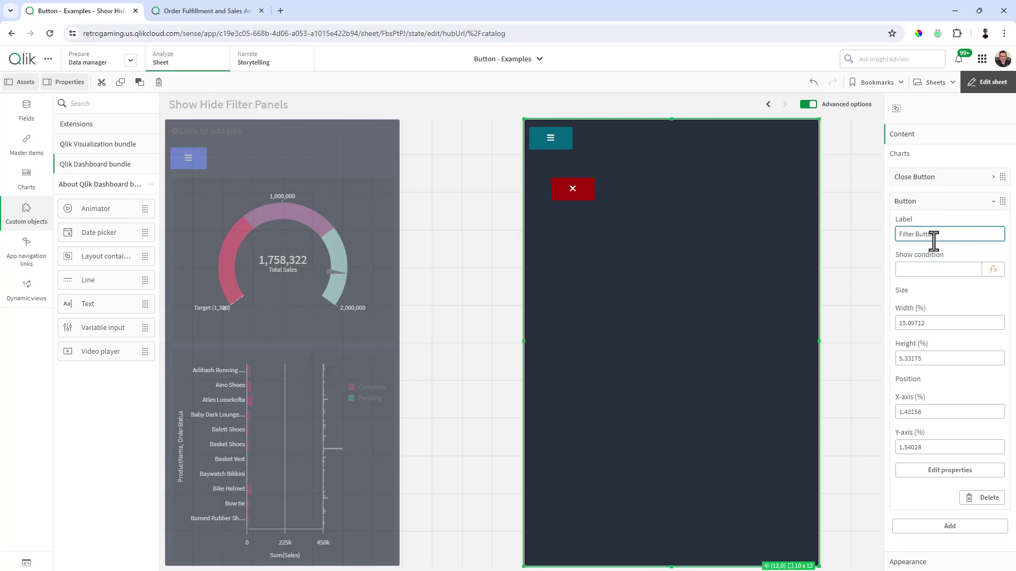
click(952, 224)
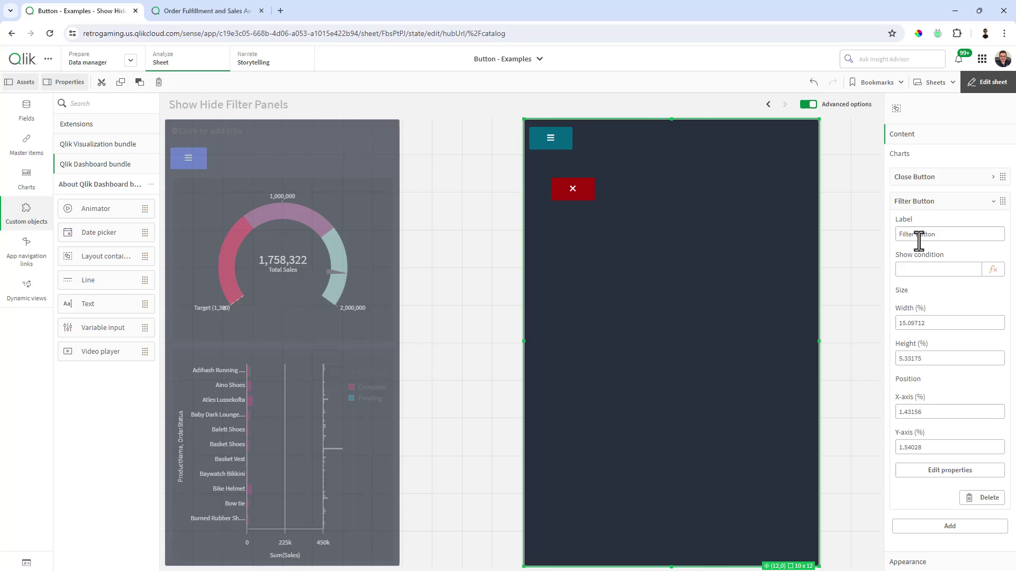
Step: Stack the red close button exactly over the menu button at X 1.43156%, Y 1.54028%
click(929, 204)
click(581, 198)
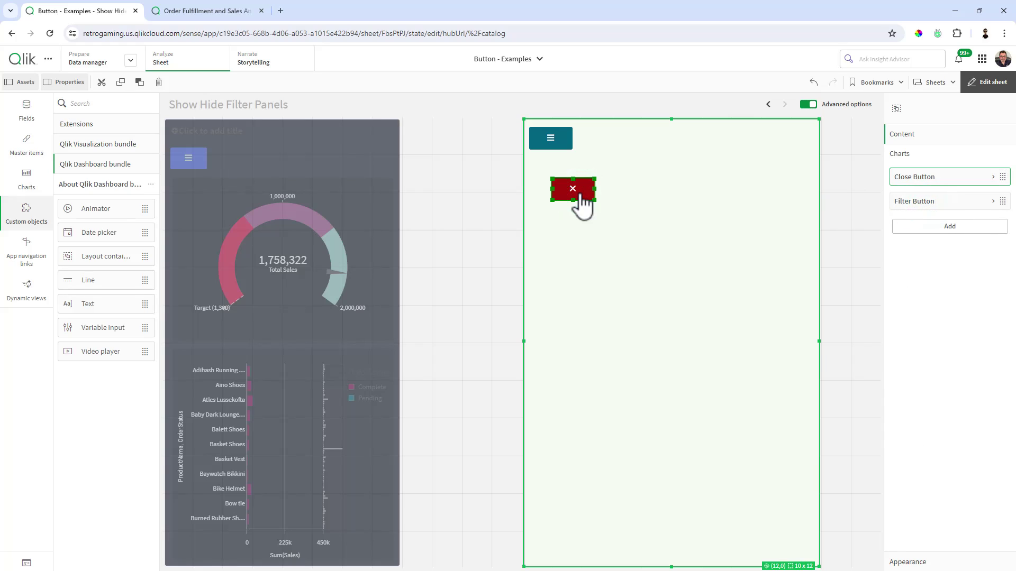
drag(582, 201, 561, 146)
click(934, 203)
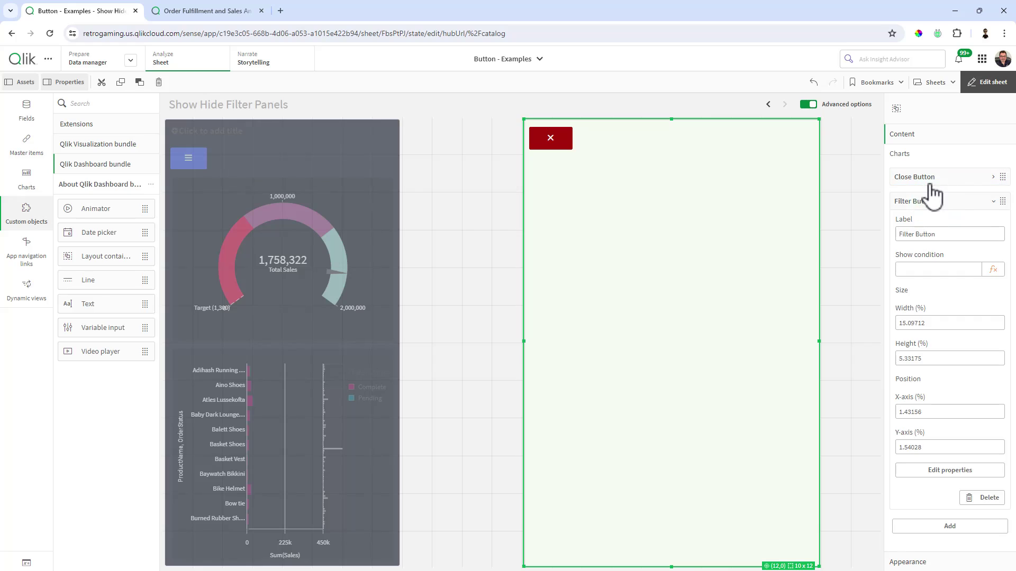
click(930, 203)
click(926, 180)
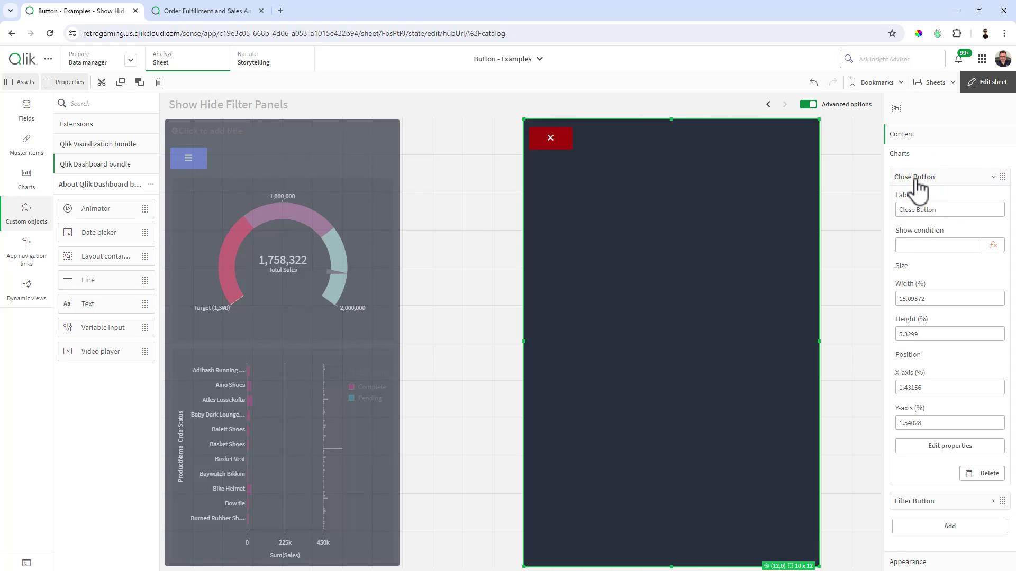
click(923, 182)
click(920, 203)
click(919, 202)
click(923, 185)
click(923, 180)
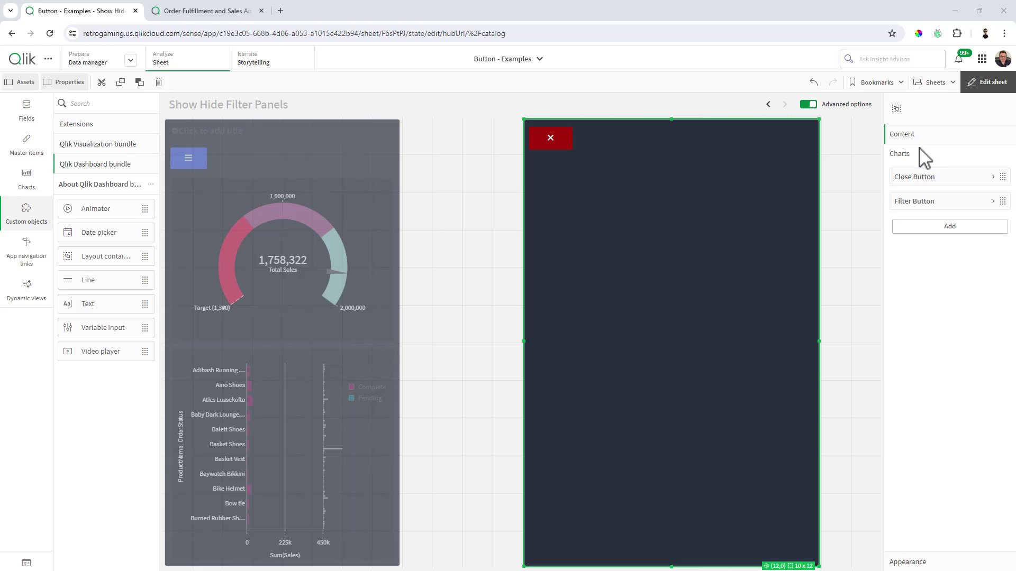
Step: Set the Close Button's show condition to =vShowHideFilter=1 and apply it
click(929, 177)
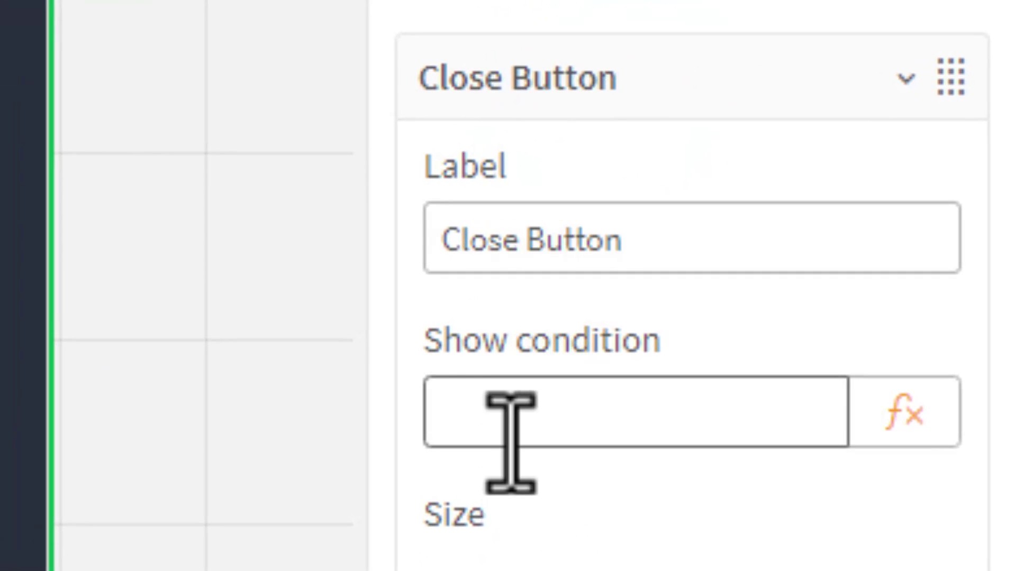
click(504, 418)
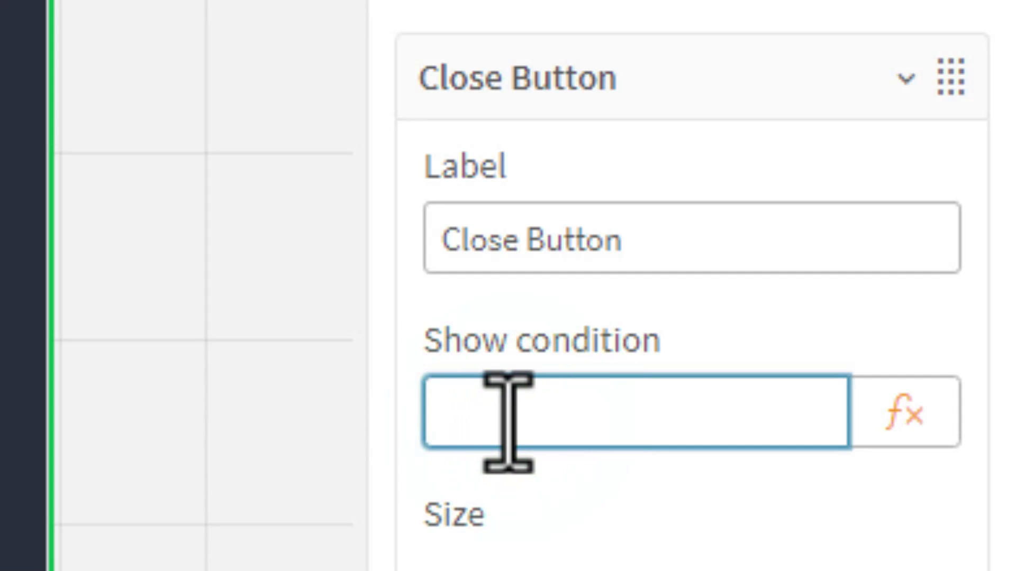
text(=vShowHideFilter=0)
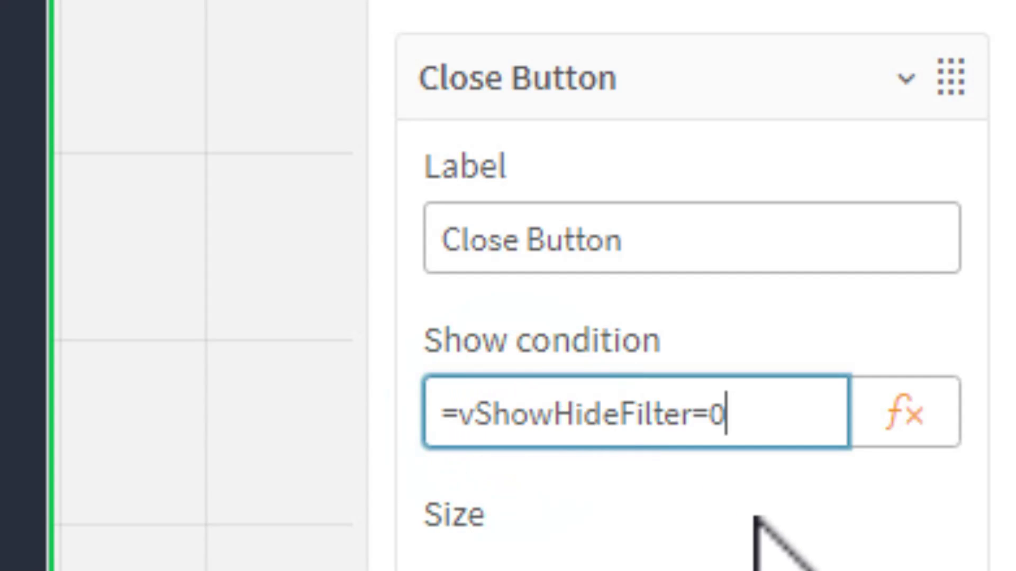
key(BackSpace)
text(1)
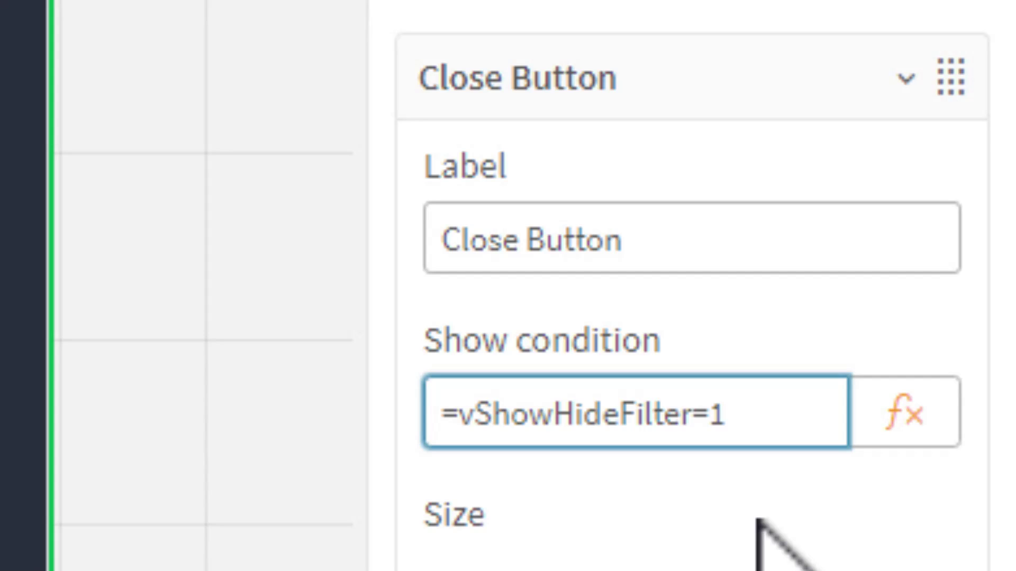
key(ctrl+a)
key(ctrl+c)
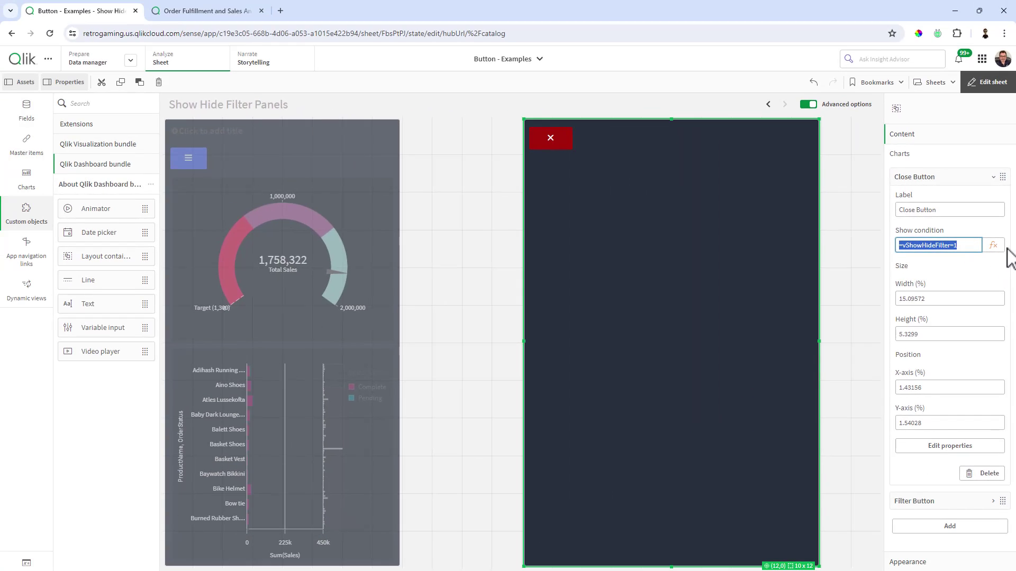
click(905, 413)
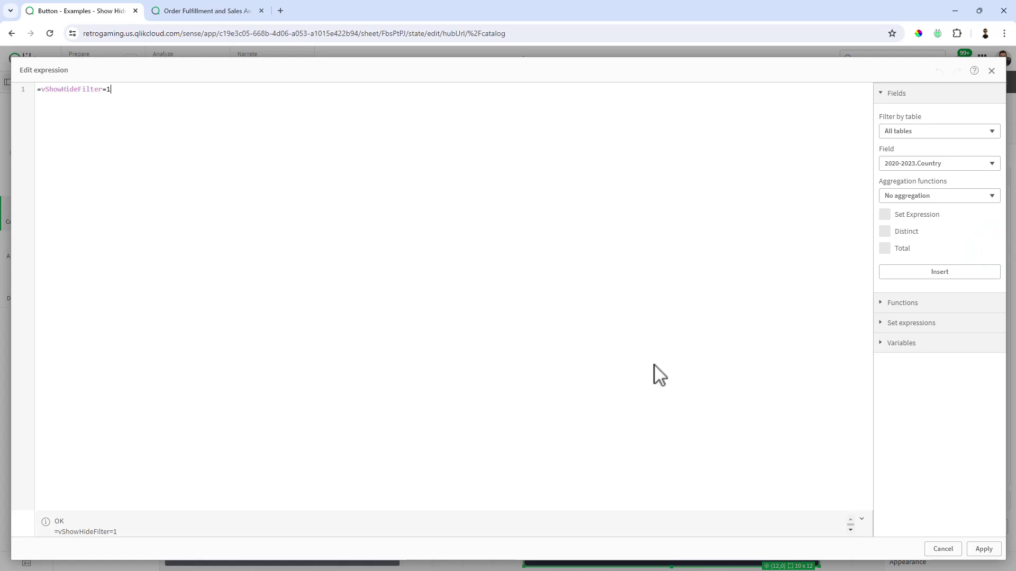
click(984, 549)
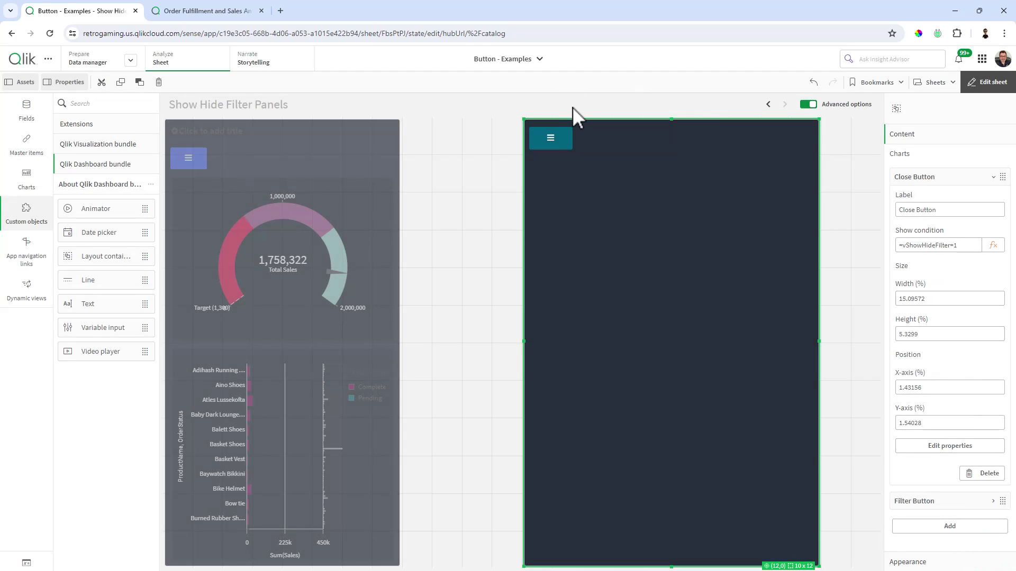
Step: Rename the menu button to 'Filter Button Open' with show condition =vShowHideFilter=0
click(902, 178)
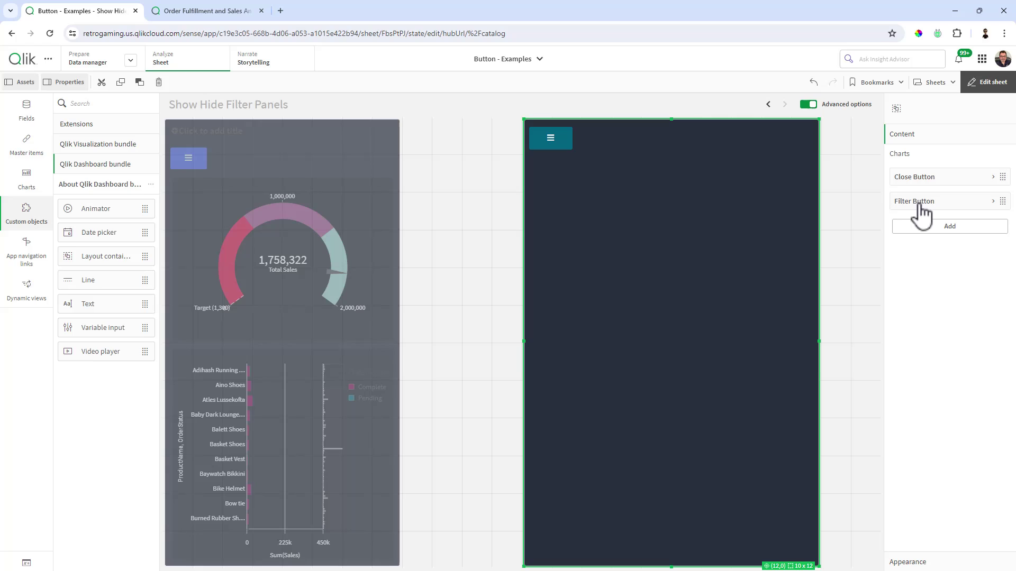
click(919, 202)
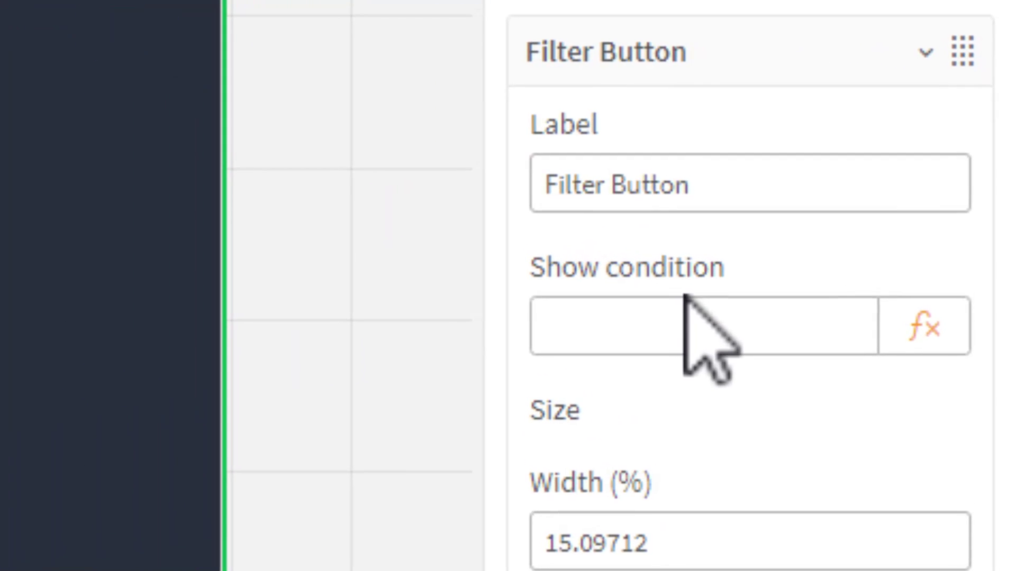
click(739, 197)
text(Op)
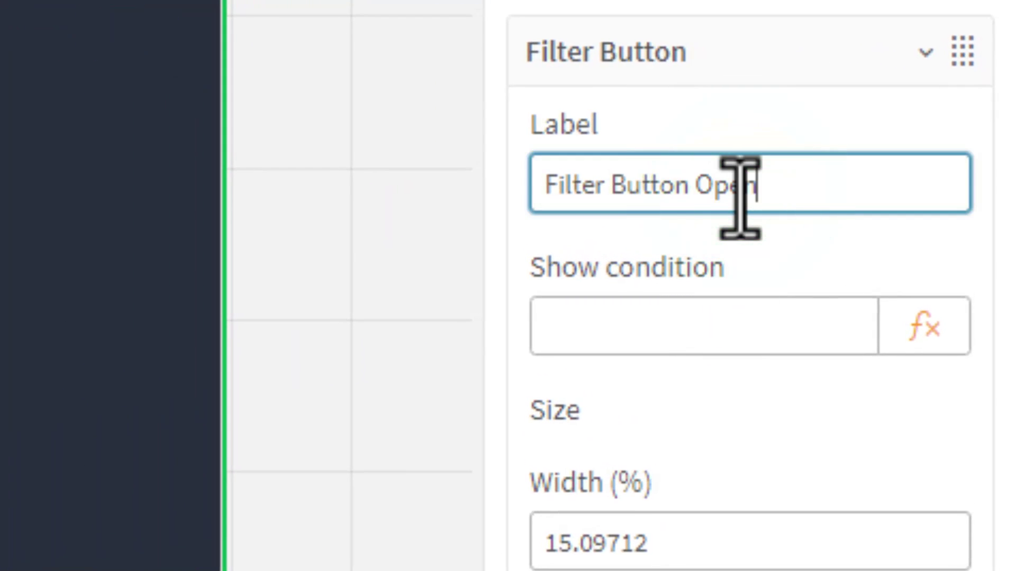
text(en)
click(614, 329)
key(ctrl+v)
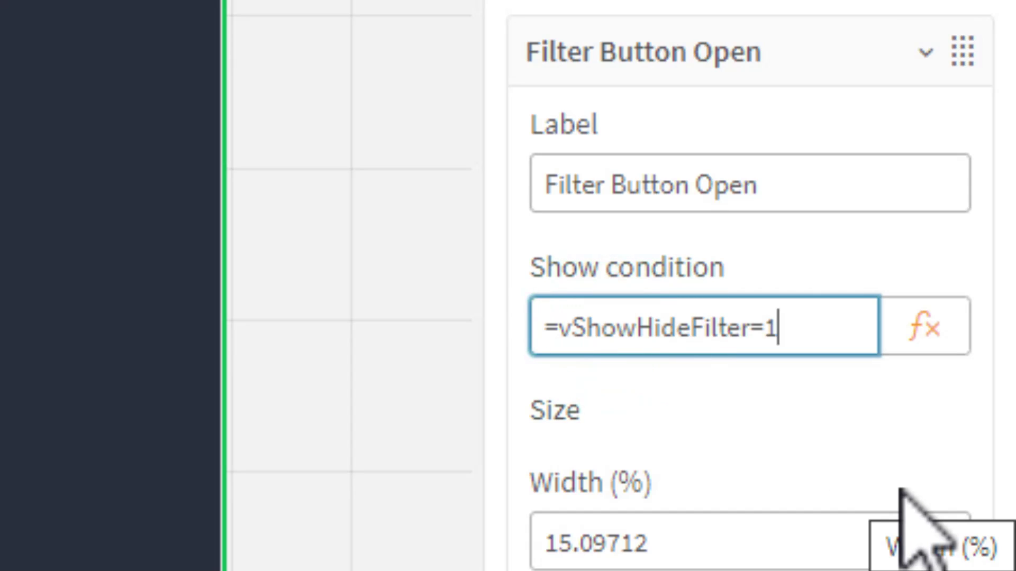
key(BackSpace)
text(0)
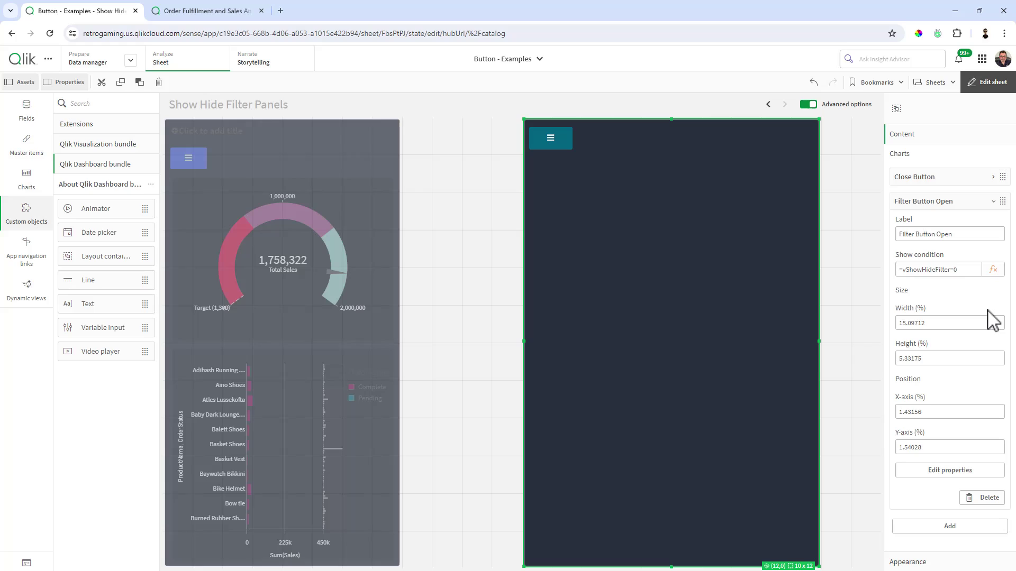
click(988, 82)
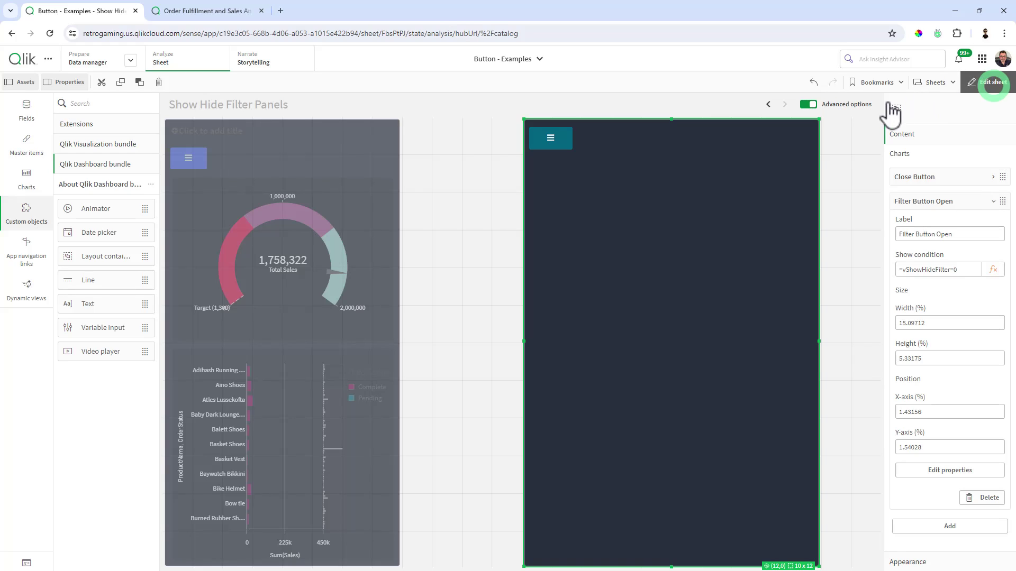
click(572, 138)
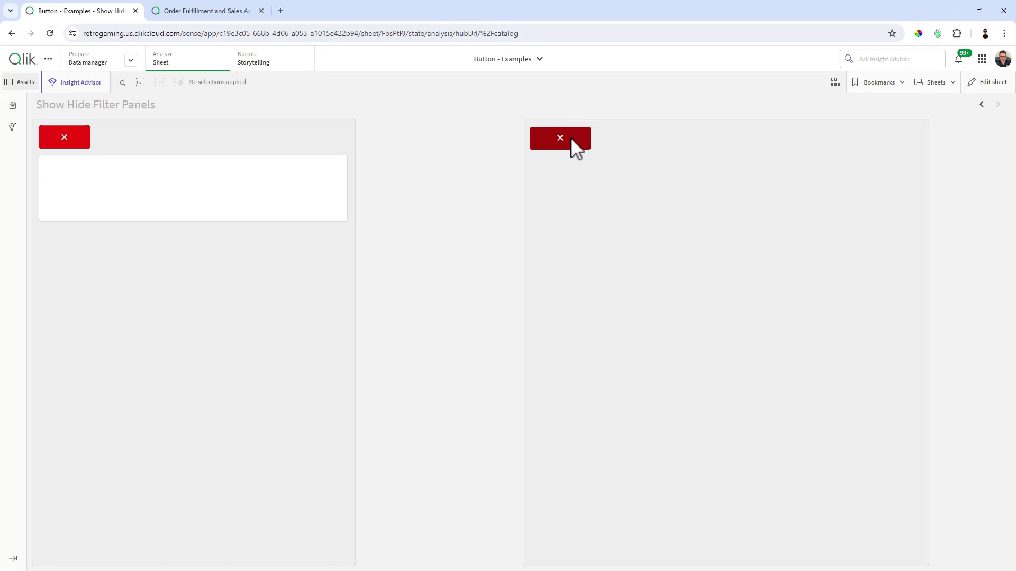
click(572, 141)
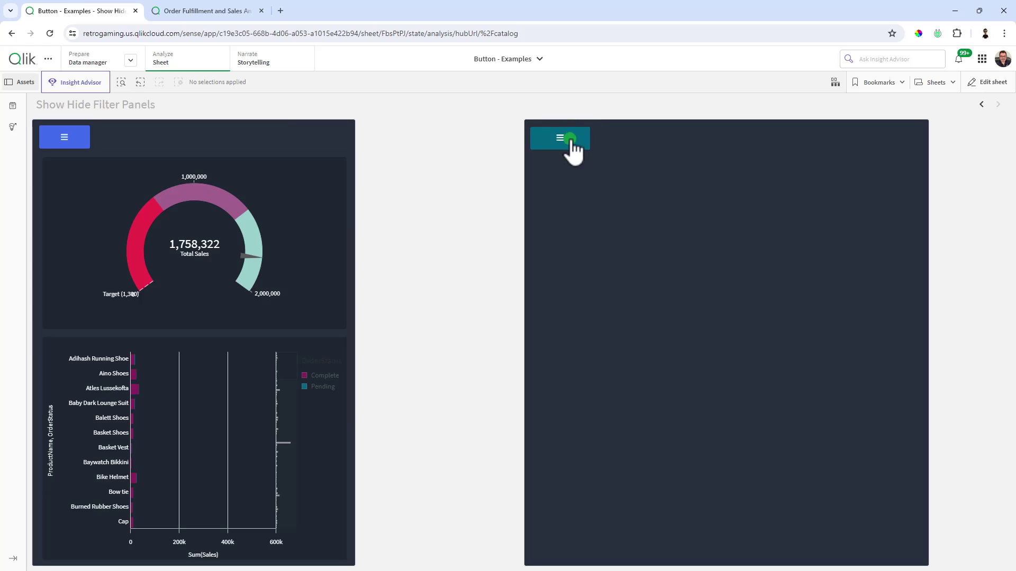
click(572, 141)
click(572, 141)
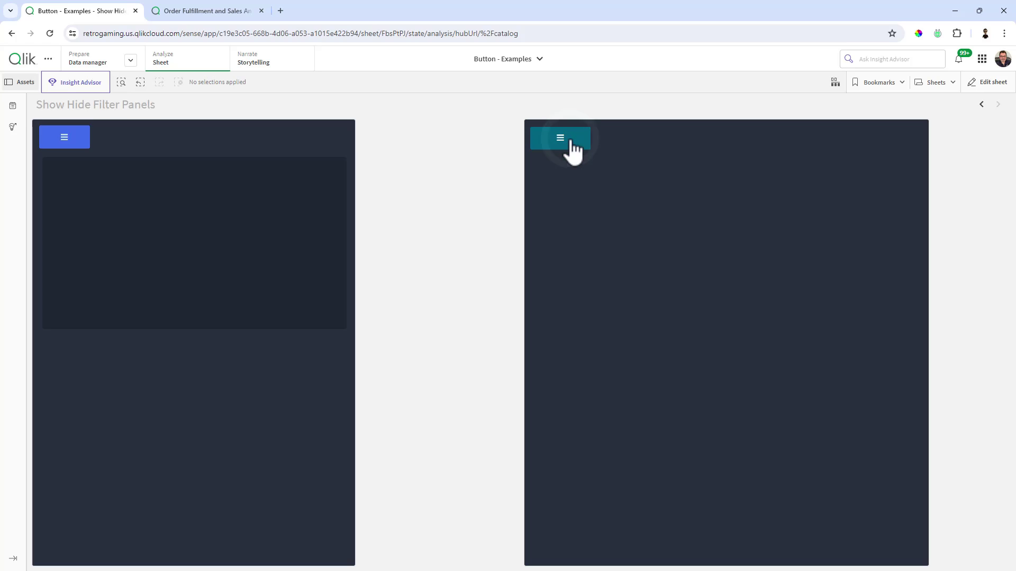
click(572, 141)
click(572, 141)
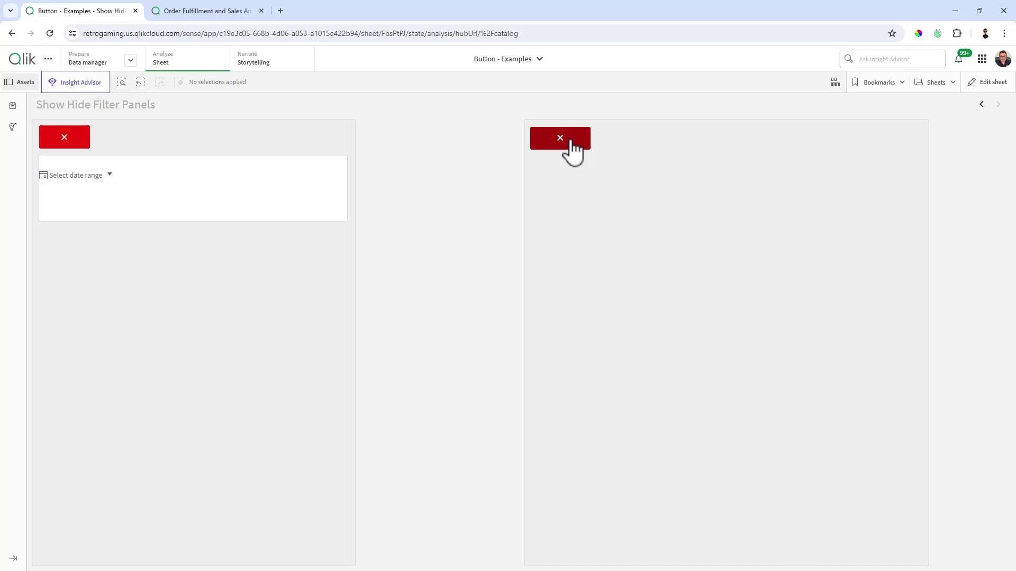
click(572, 141)
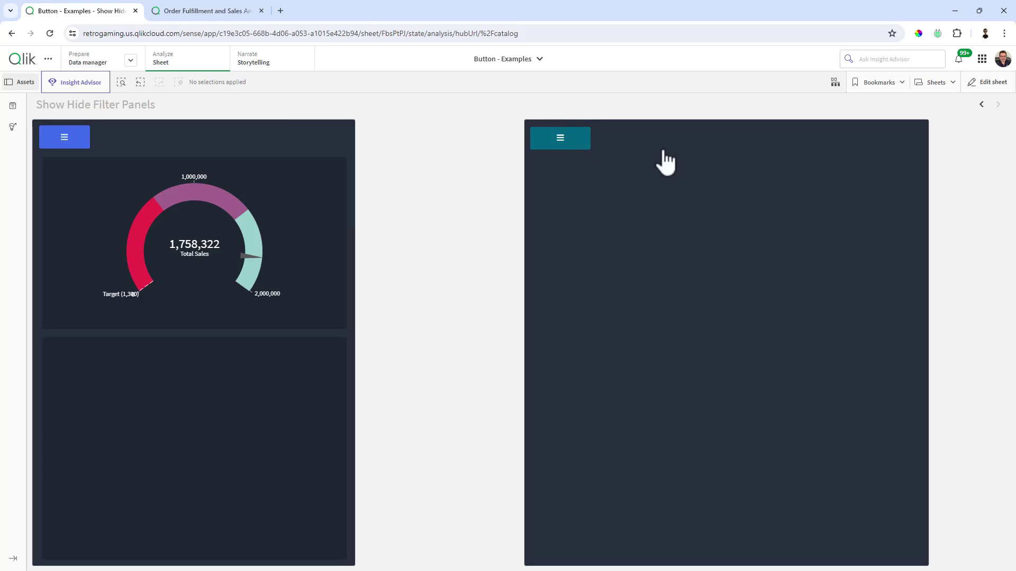
click(986, 84)
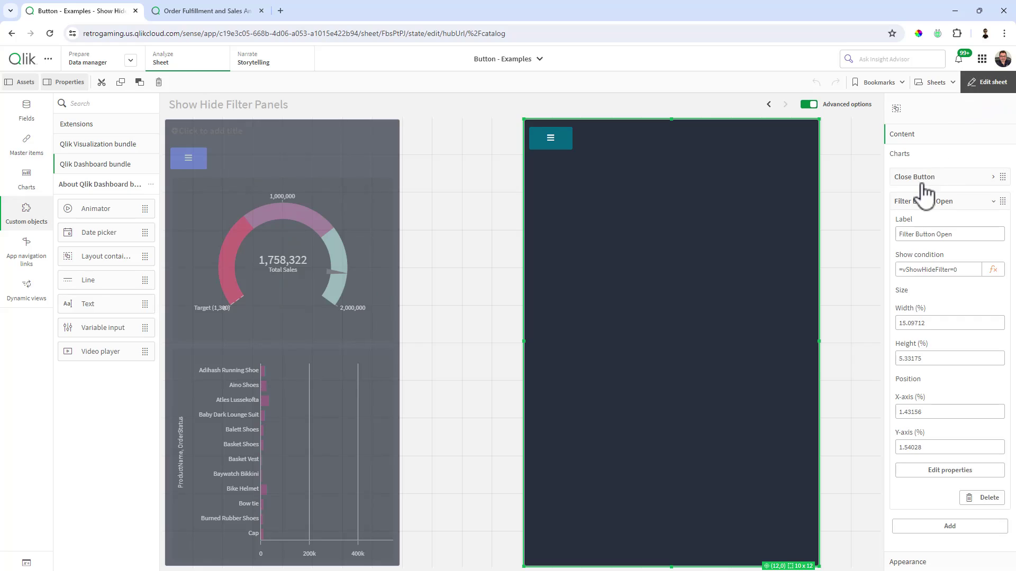
Step: Add the Sales Bar master chart at the container's top and stretch it across
click(917, 201)
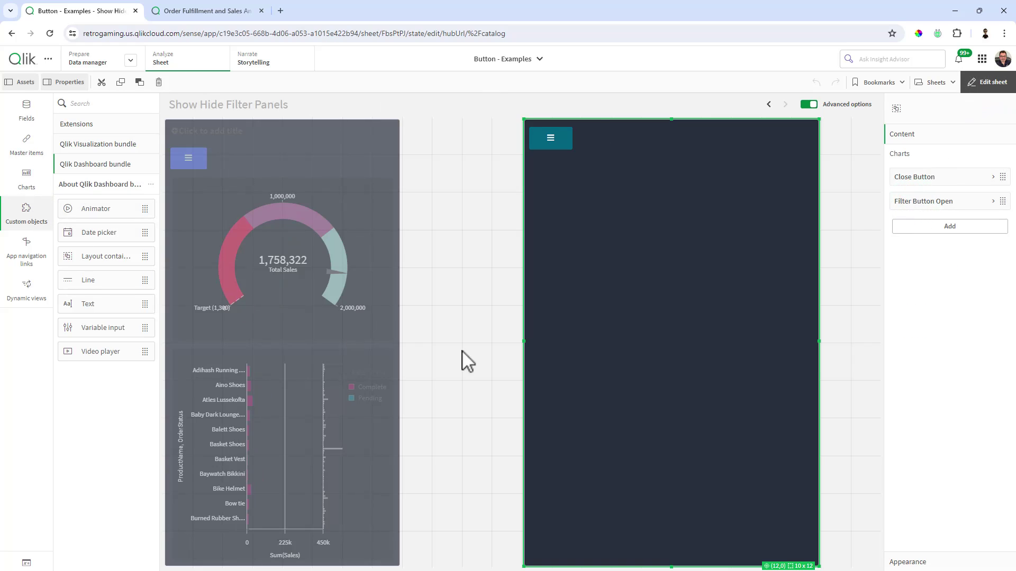
click(942, 227)
scroll(955, 296, down, 3)
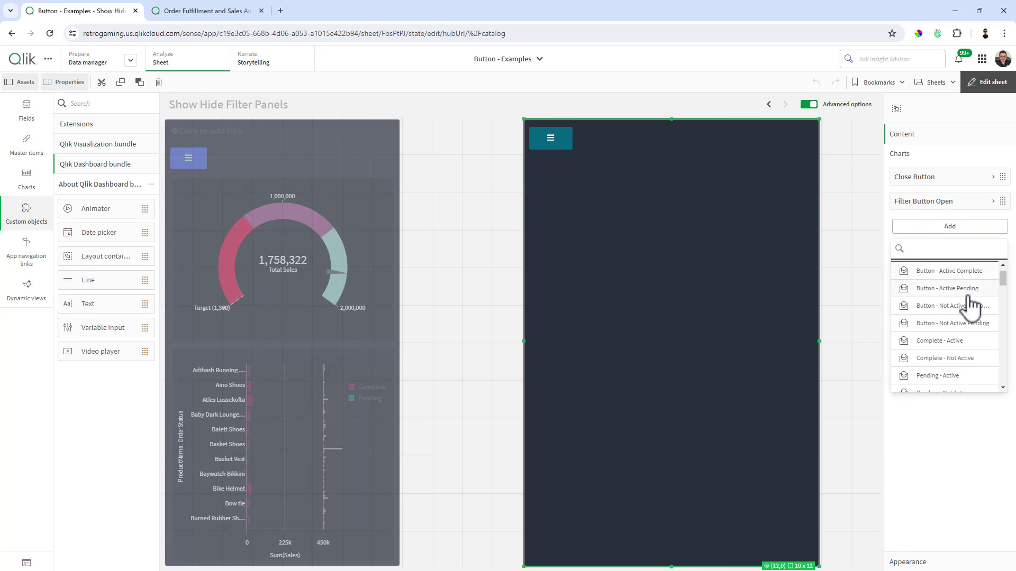
click(943, 321)
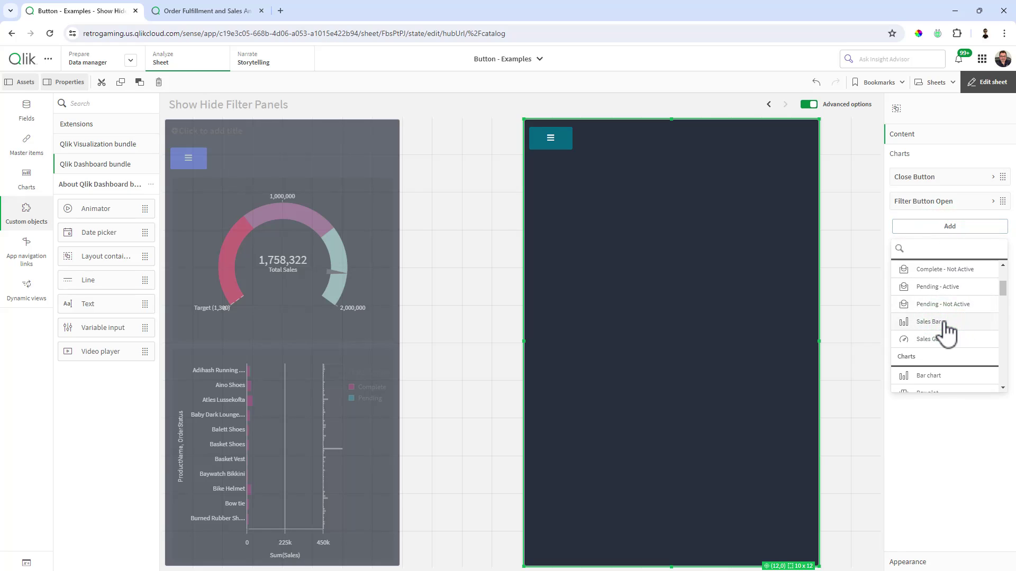
drag(659, 373, 595, 302)
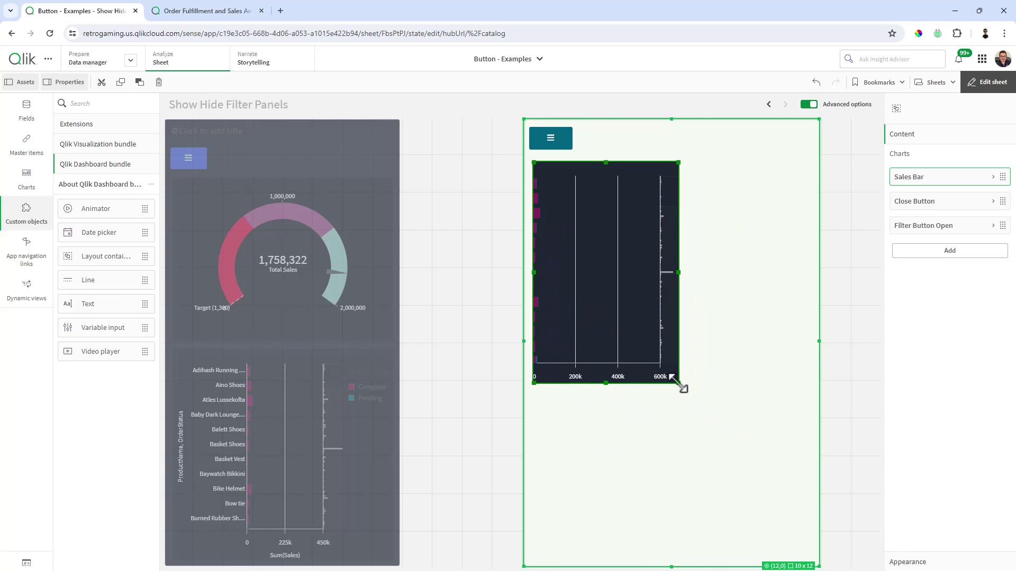
drag(678, 382, 805, 370)
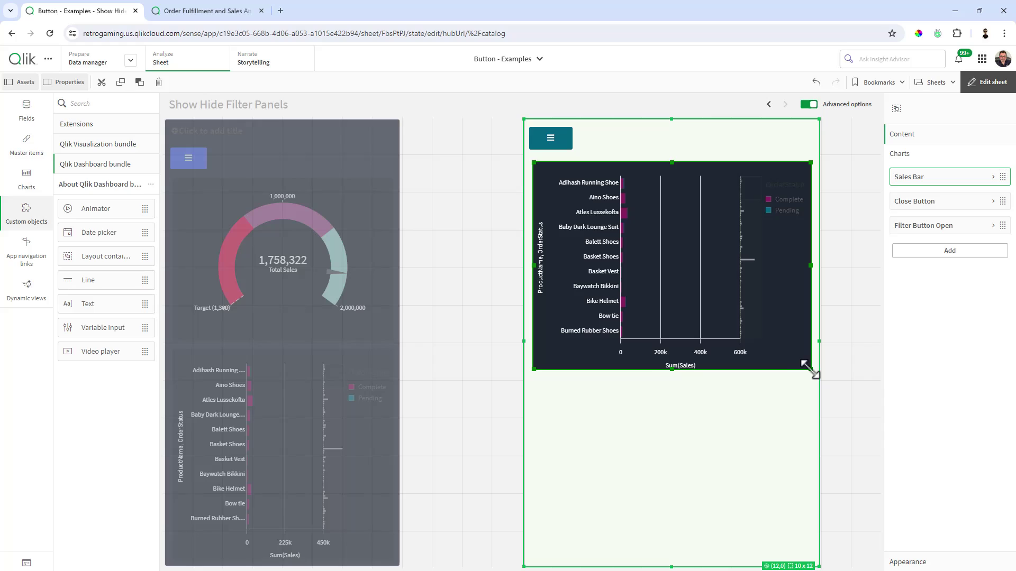
drag(808, 369, 814, 372)
Step: Add an empty gauge chart to the container, then delete it
click(970, 257)
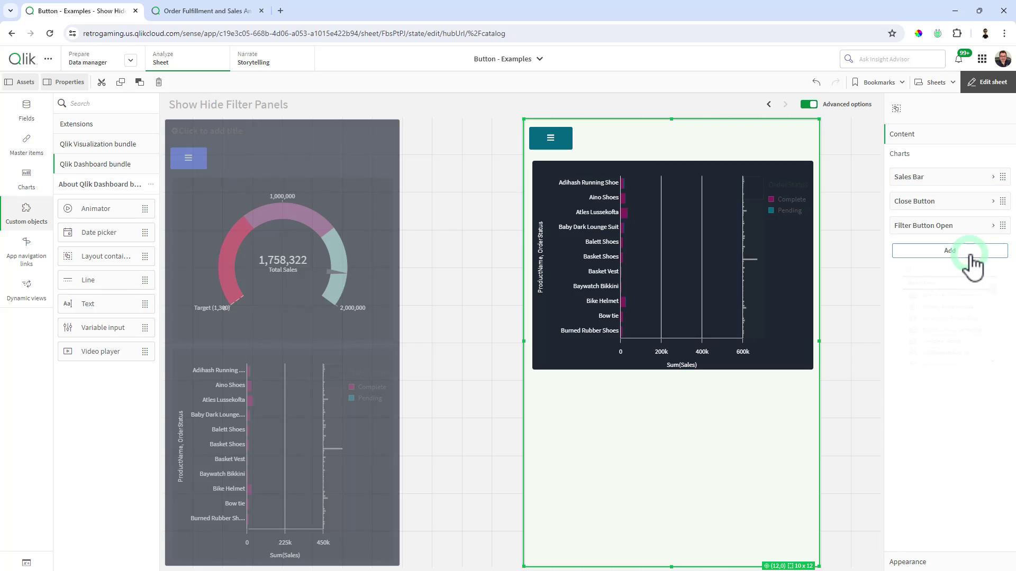
scroll(973, 338, down, 3)
scroll(975, 354, down, 4)
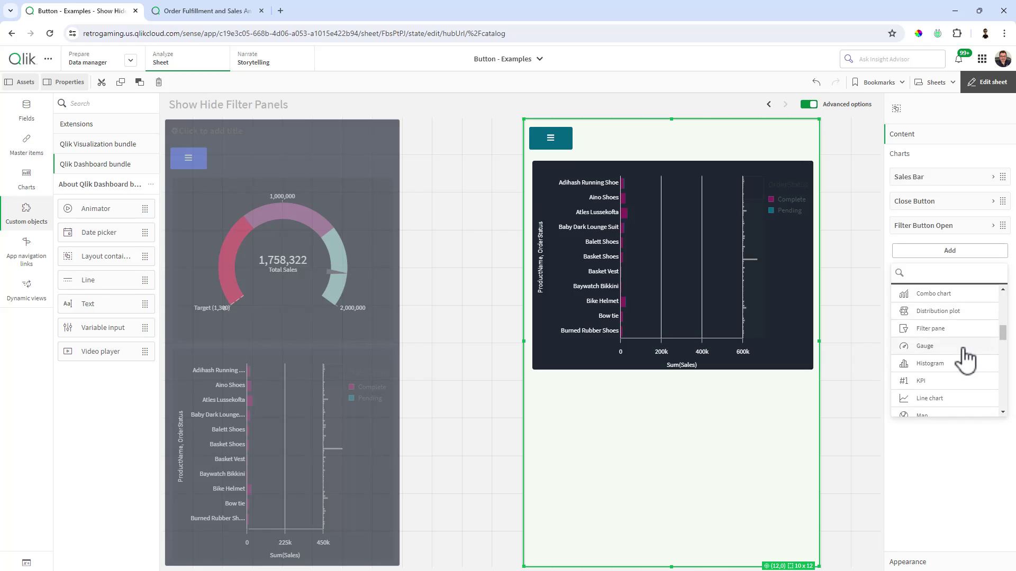
click(964, 348)
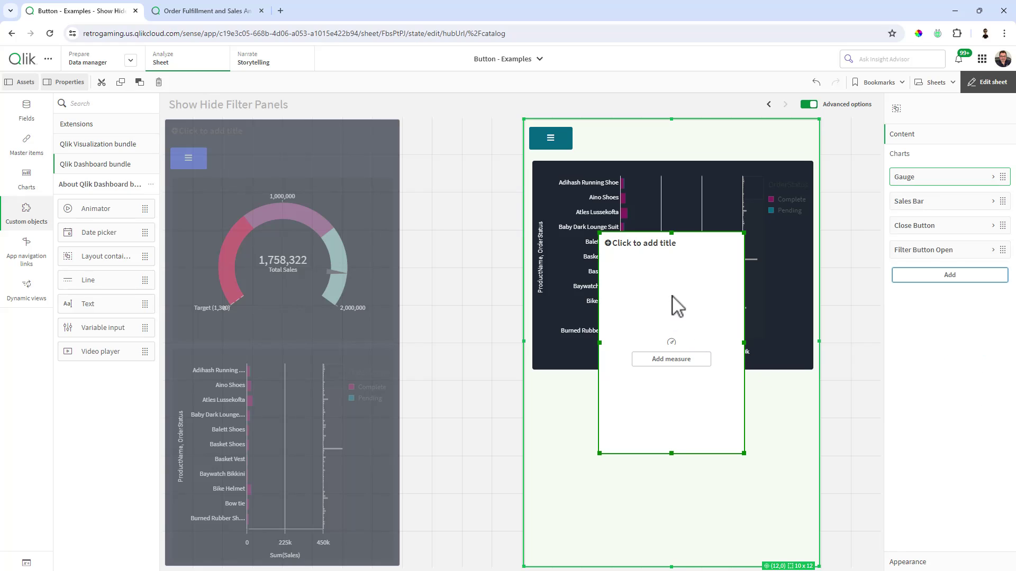
right_click(673, 306)
click(721, 376)
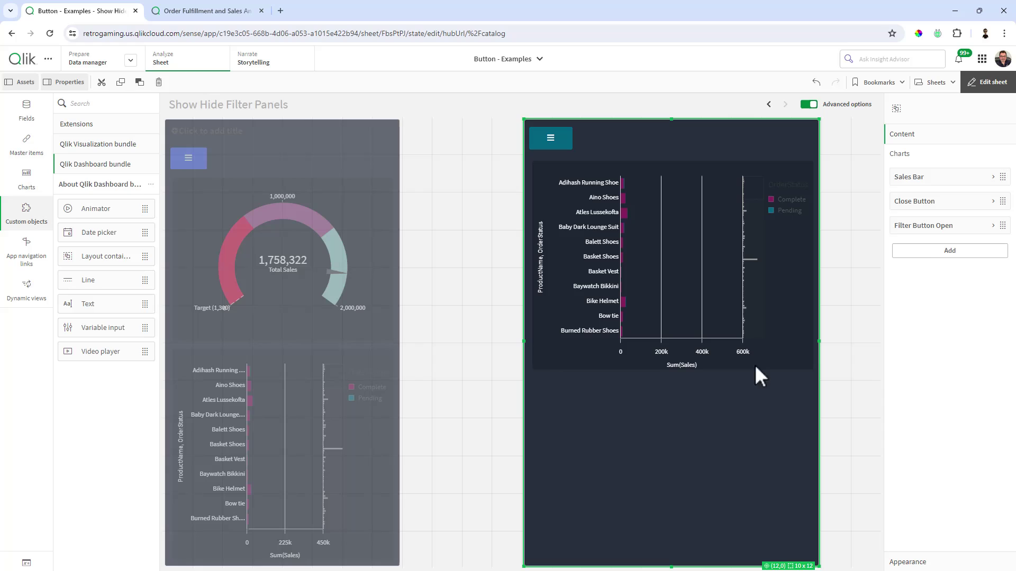
Step: Add the Sales Gauge master chart below the bar chart and widen it to match
click(940, 252)
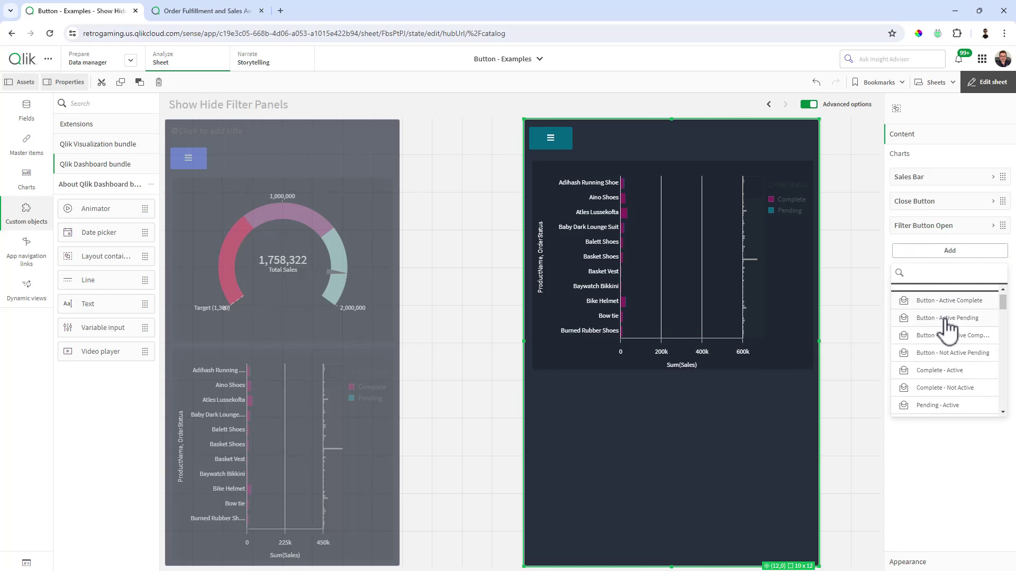
scroll(947, 328, down, 3)
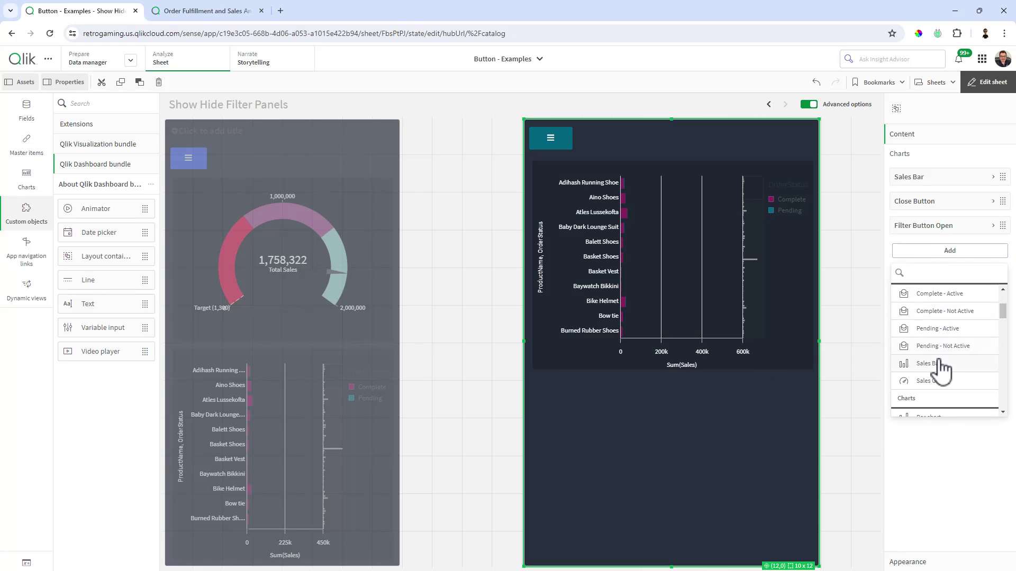
click(930, 381)
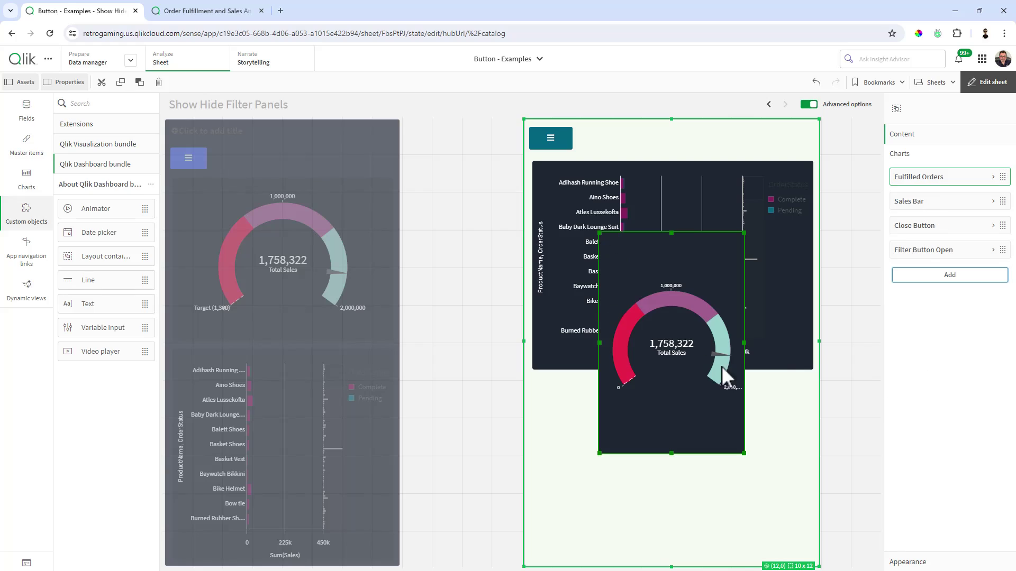
drag(652, 353, 598, 449)
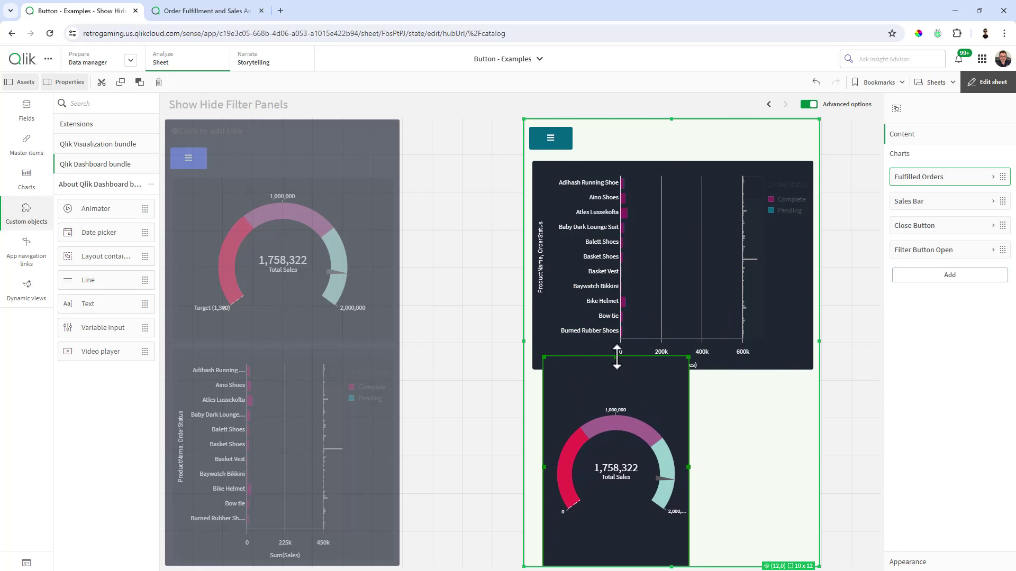
drag(615, 359, 610, 383)
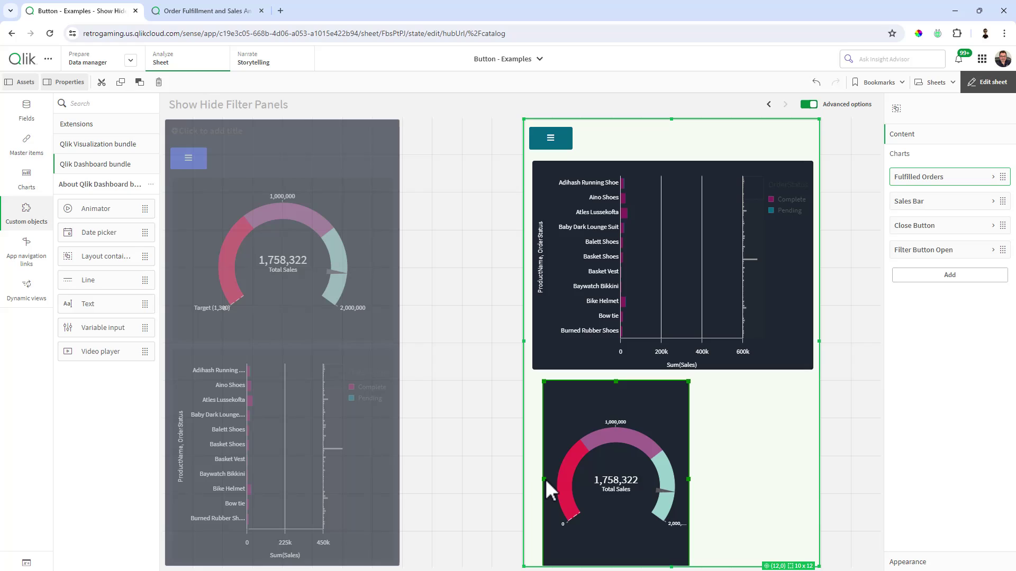
drag(545, 478, 536, 478)
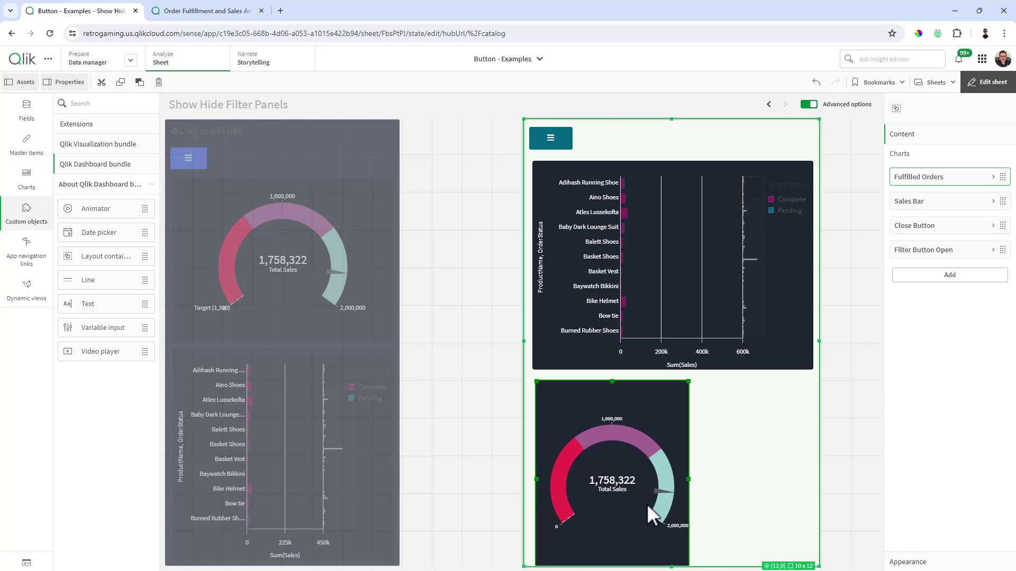
drag(689, 478, 813, 478)
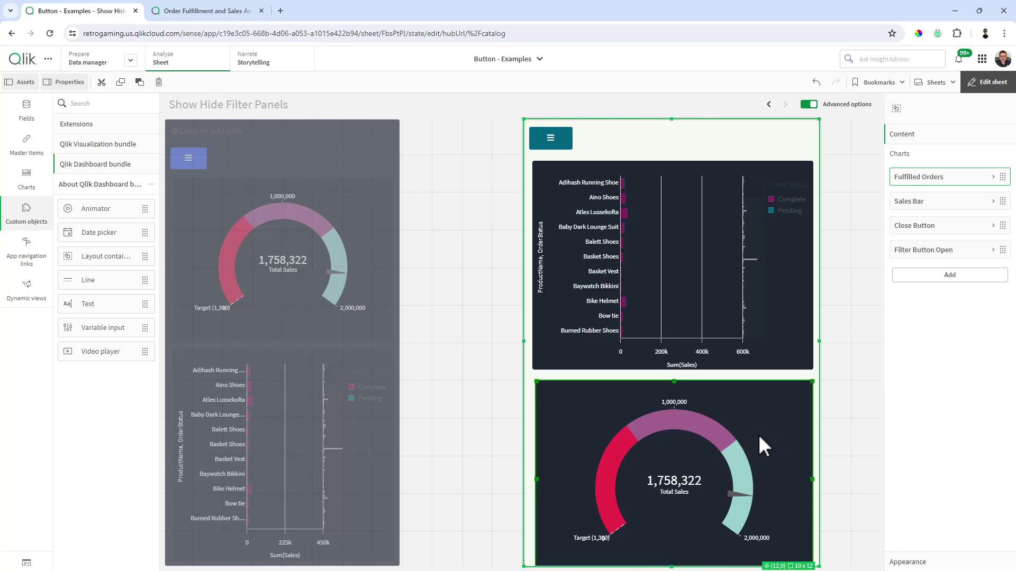
Step: Copy the show condition expression and set the Sales Bar chart's show condition to vShowHideFilter=0
click(558, 140)
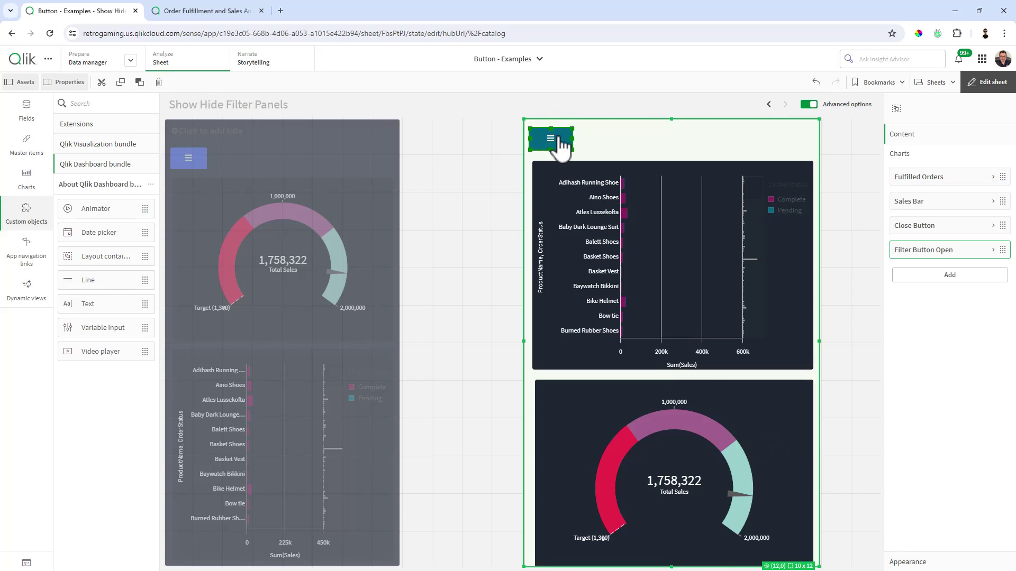
click(902, 251)
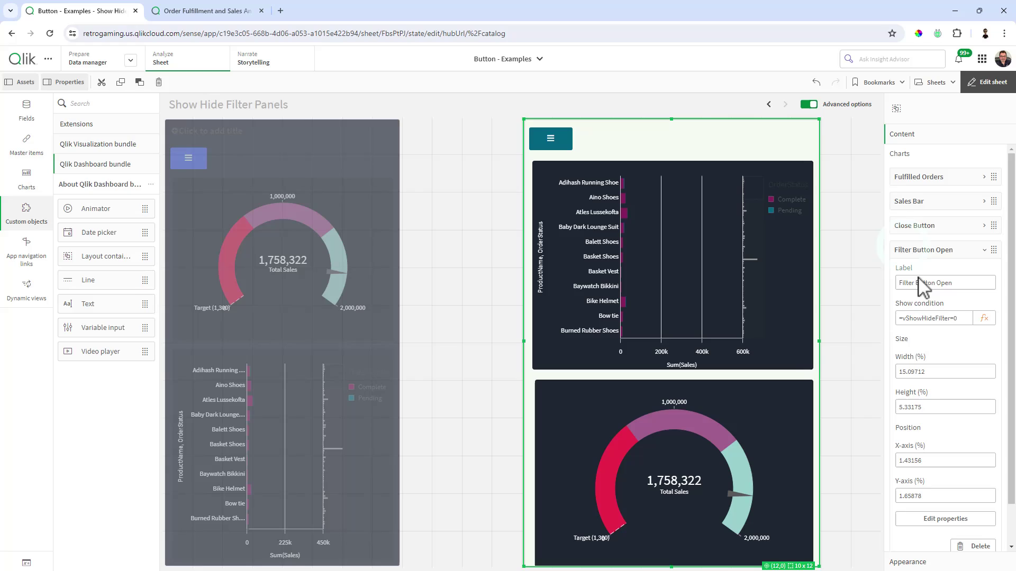
drag(963, 318, 900, 316)
key(ctrl+c)
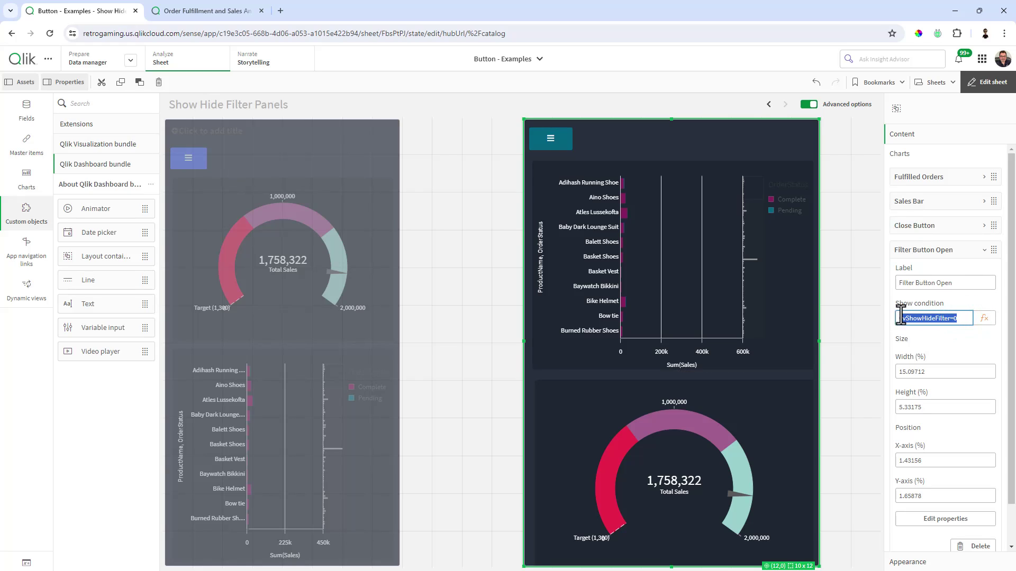
click(873, 297)
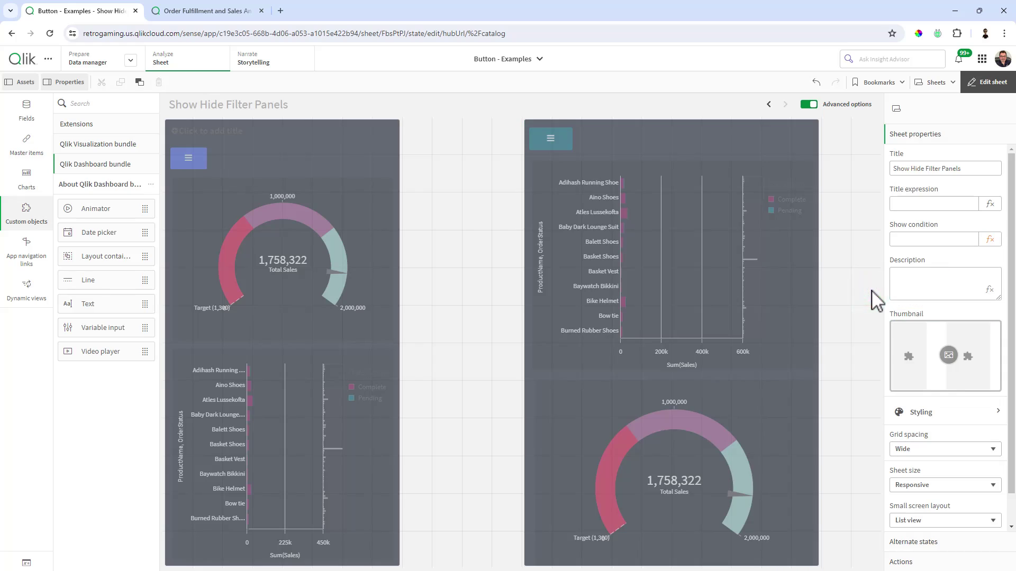
click(748, 251)
click(748, 250)
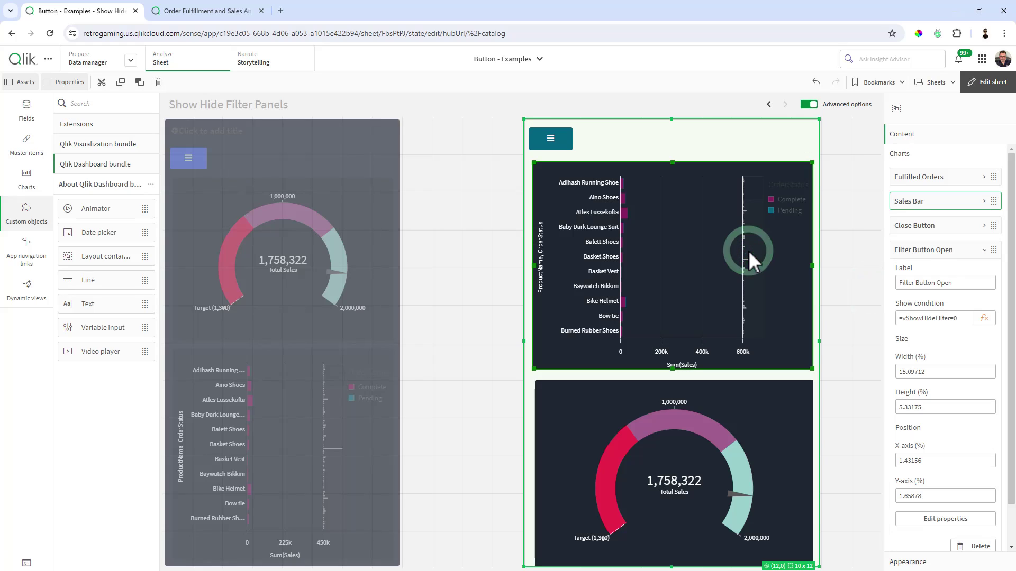
click(919, 202)
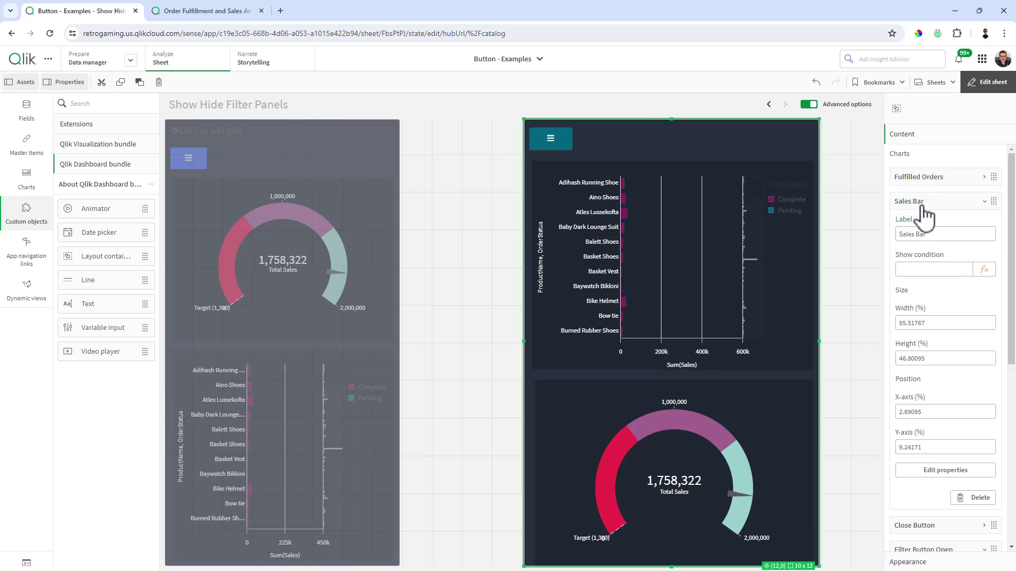
click(930, 267)
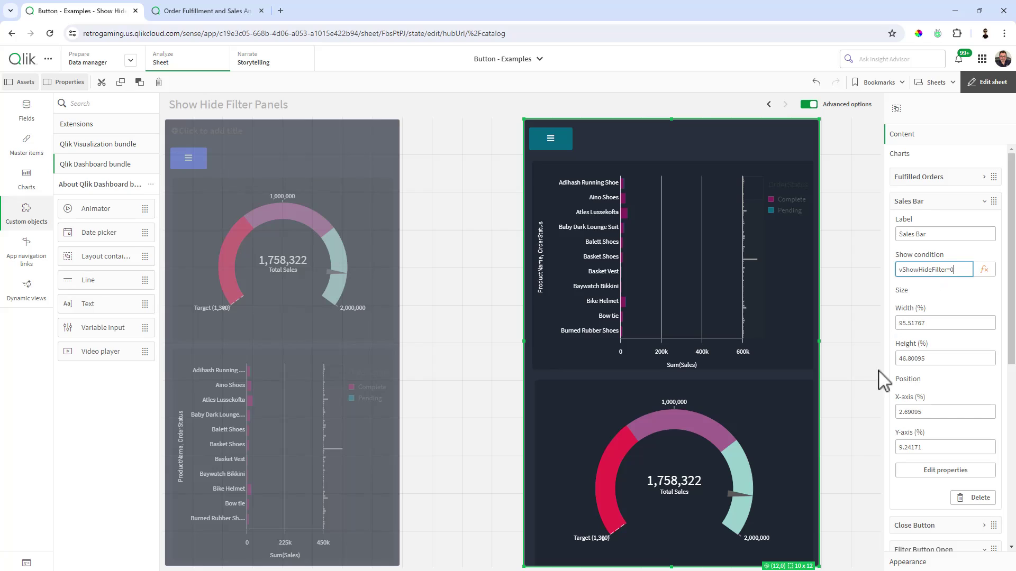
click(916, 202)
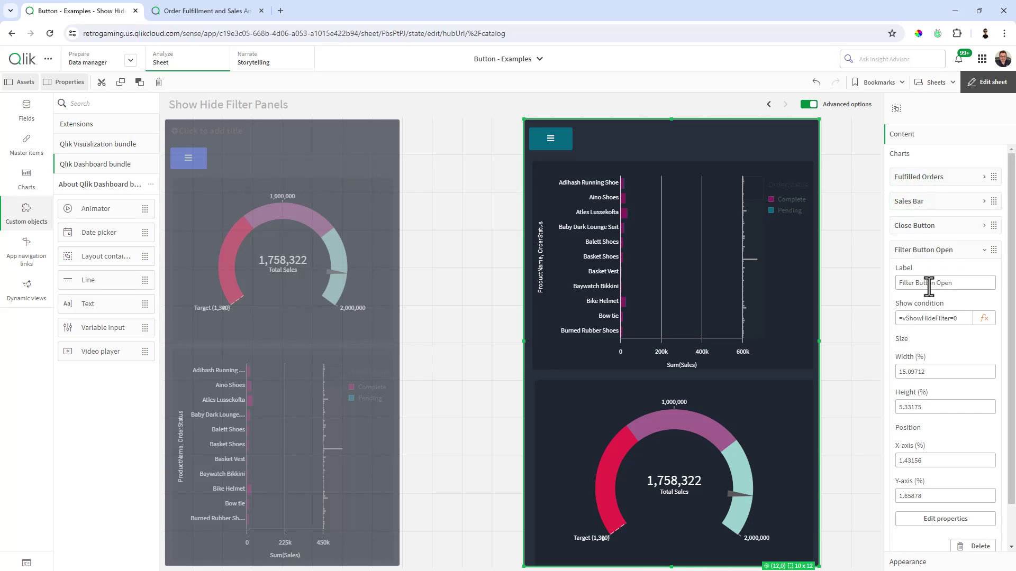
click(926, 251)
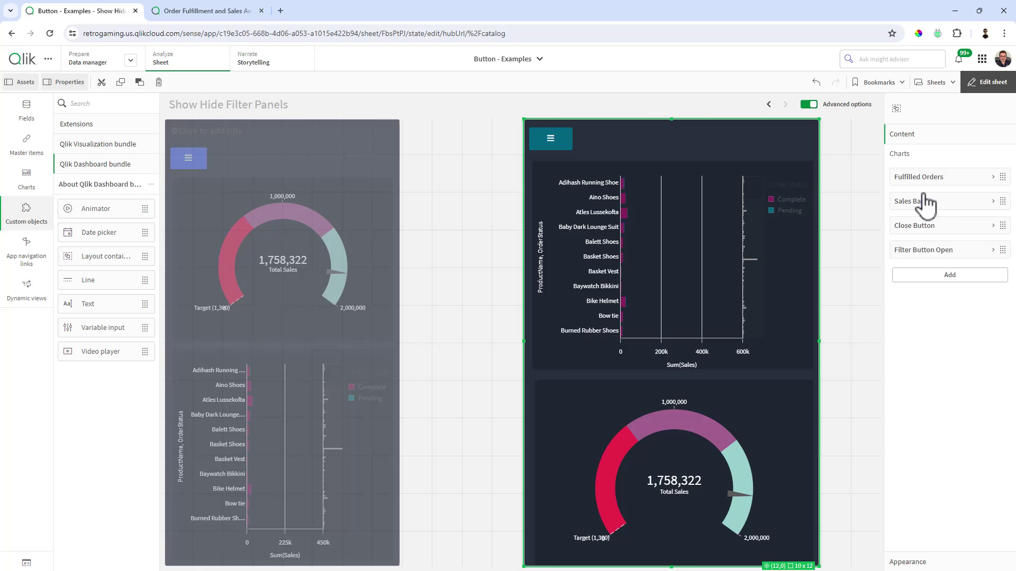
Step: Give the Fulfilled Orders gauge the show condition vShowHideFilter=0
click(747, 438)
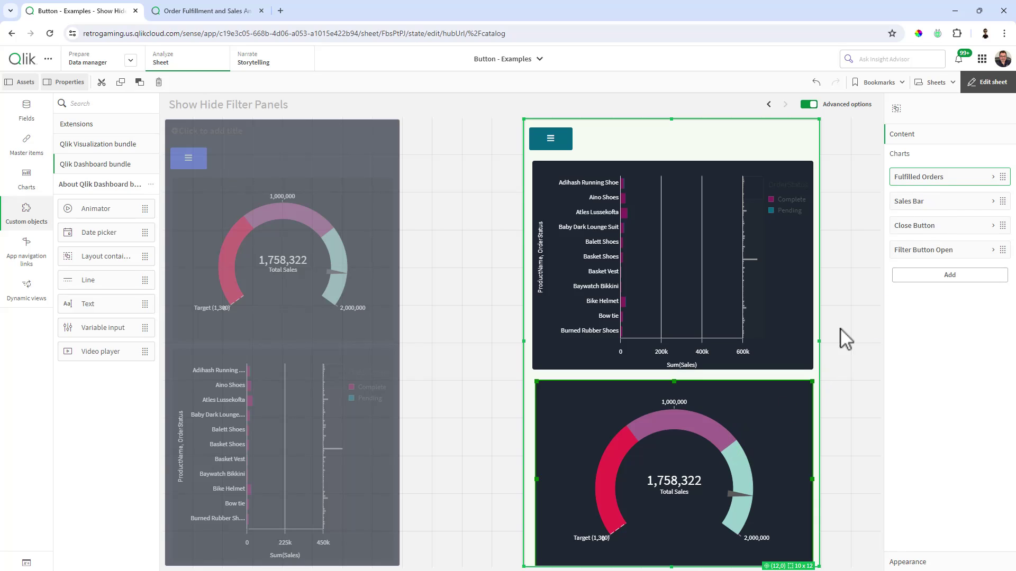
click(957, 182)
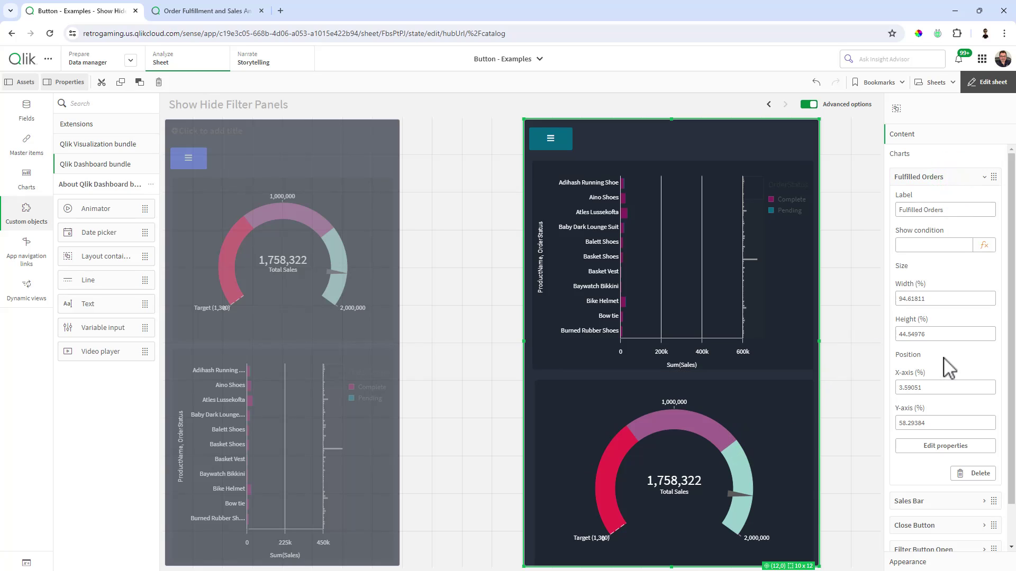
click(923, 244)
key(ctrl+v)
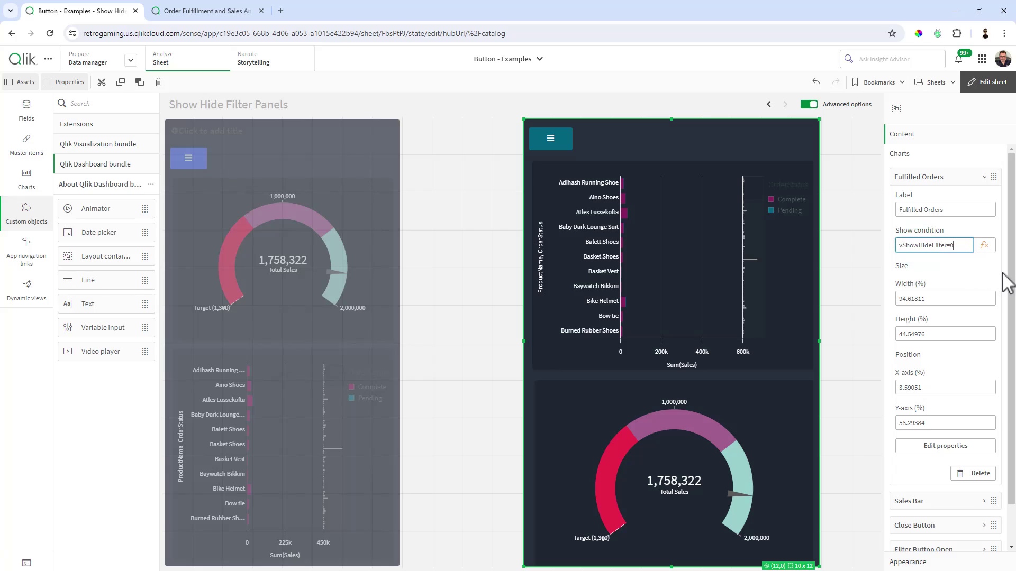
click(870, 224)
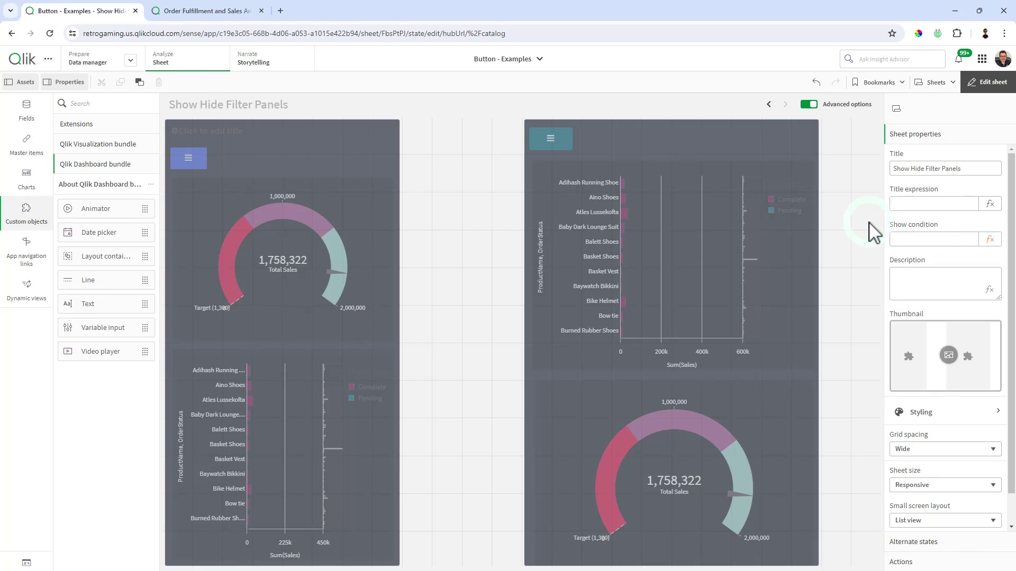
click(985, 82)
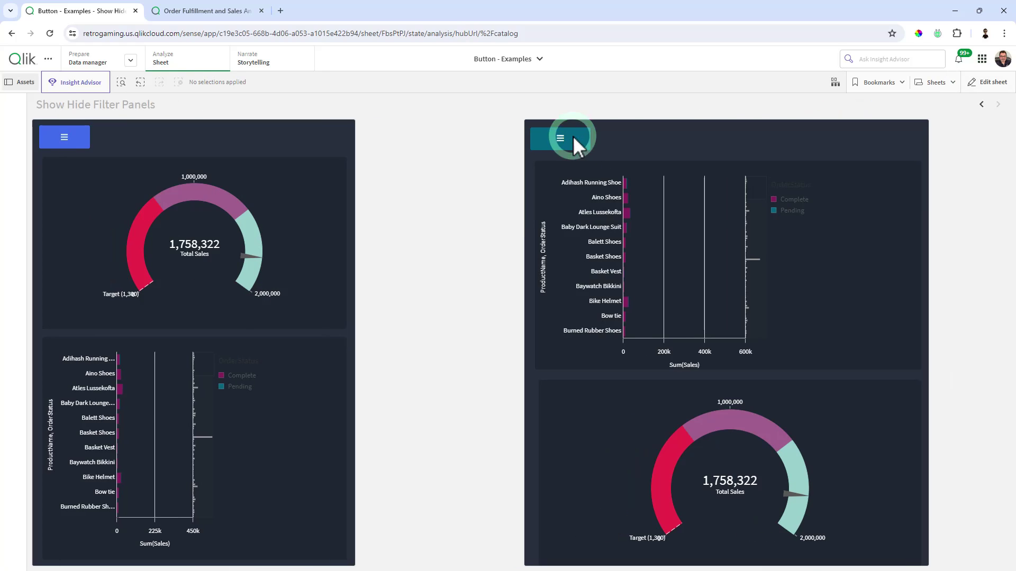
click(574, 140)
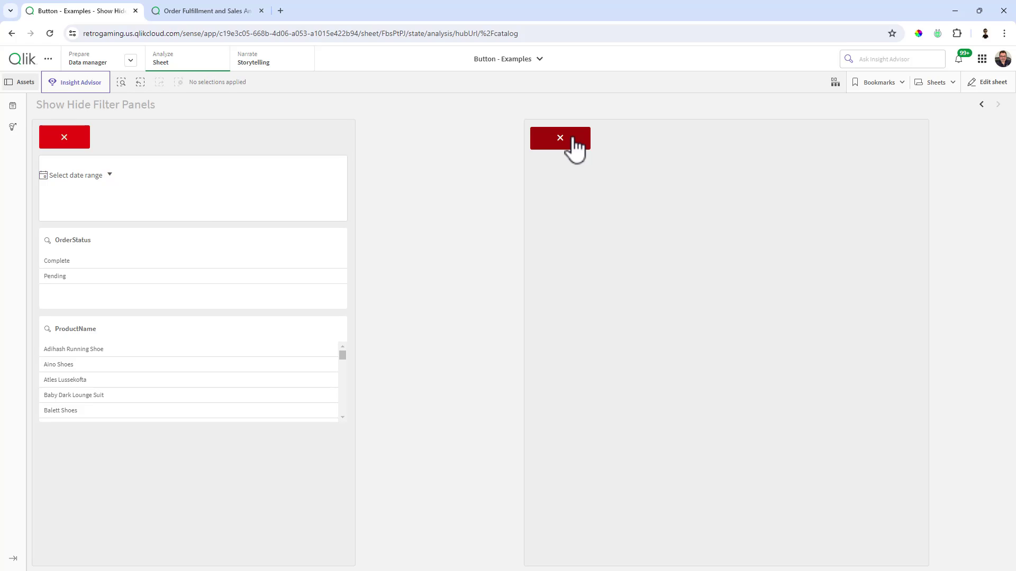
click(573, 138)
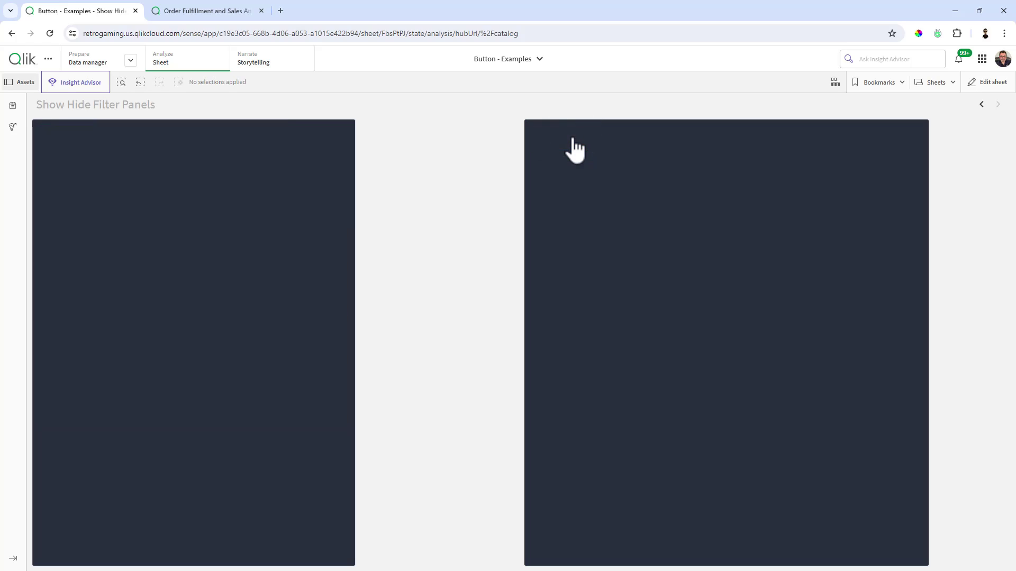
click(987, 82)
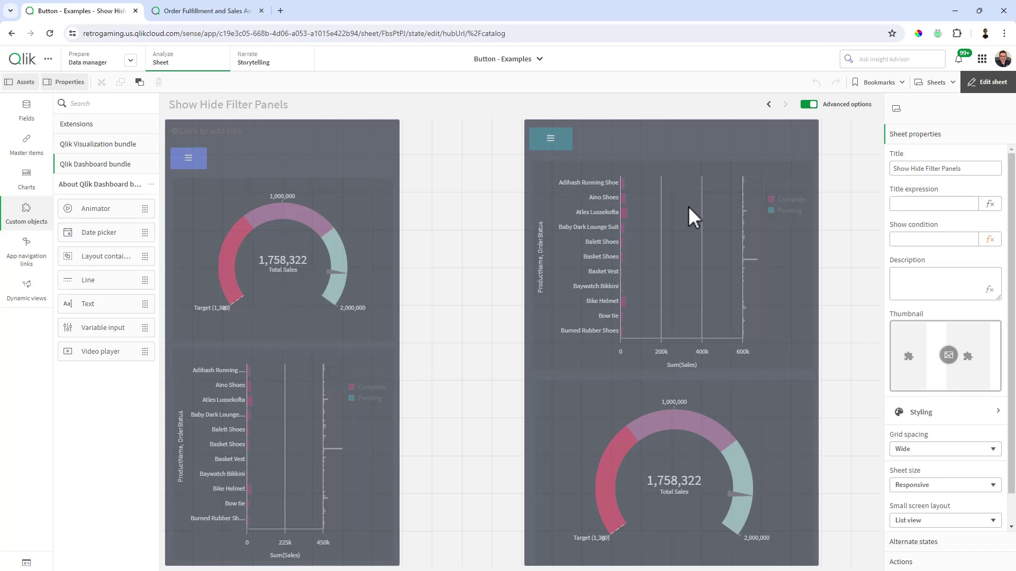
Step: Exit editing, toggle the right container to filter view, then resume editing with it selected
click(984, 87)
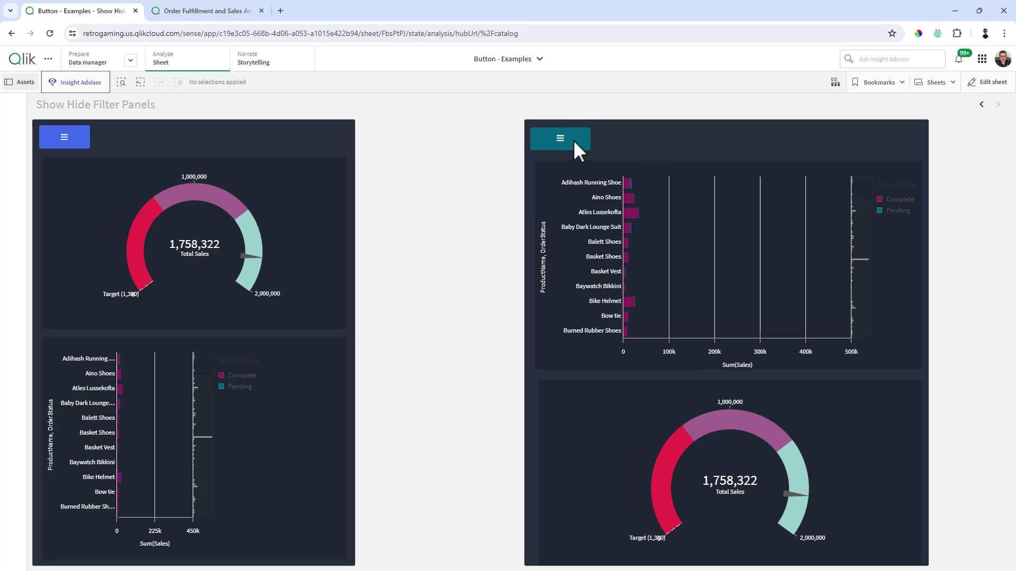
click(567, 139)
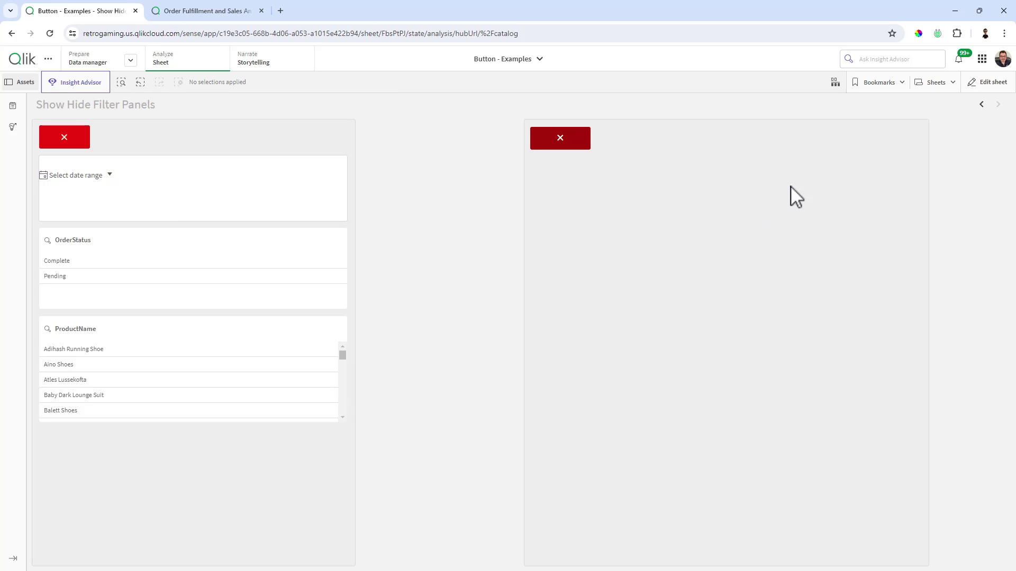
click(988, 85)
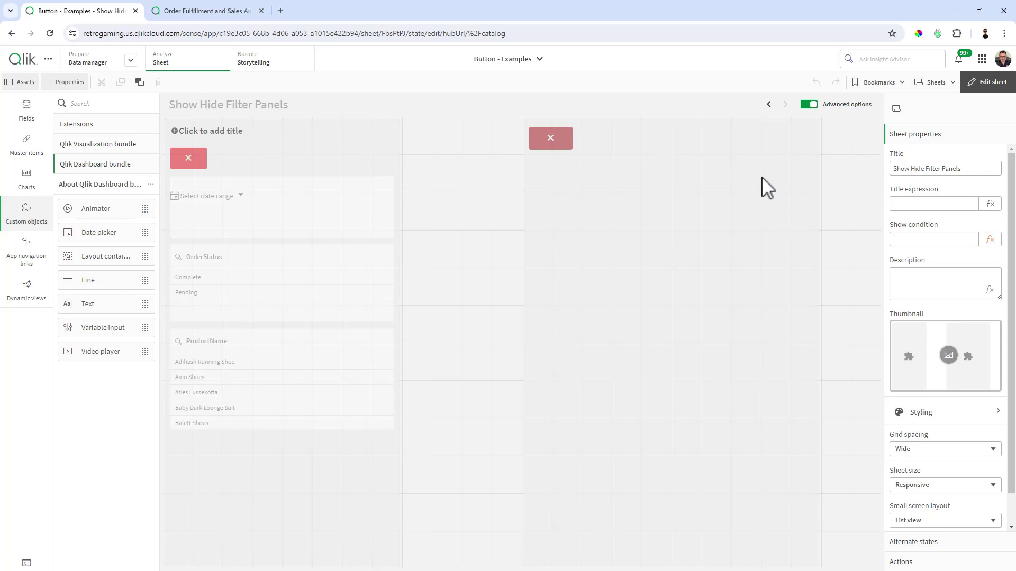
click(708, 194)
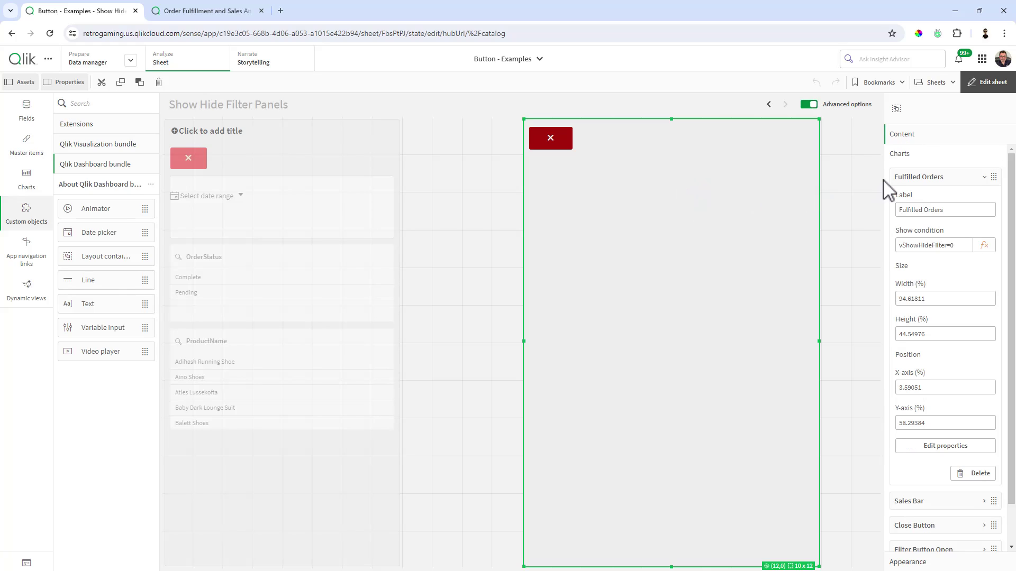
Step: Add a filter pane to the right container by searching 'Fil' in its Add list
click(907, 178)
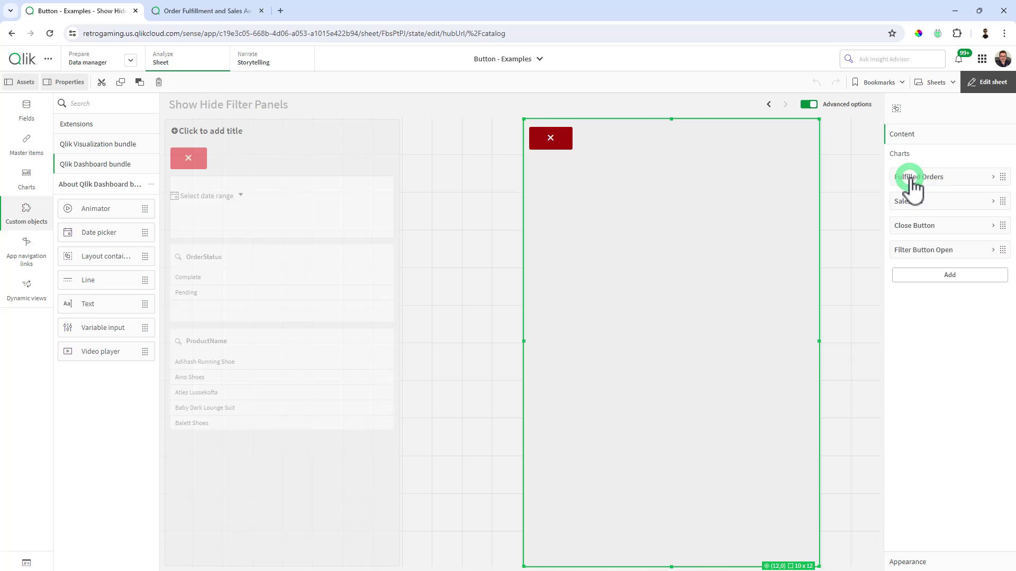
click(936, 274)
click(924, 297)
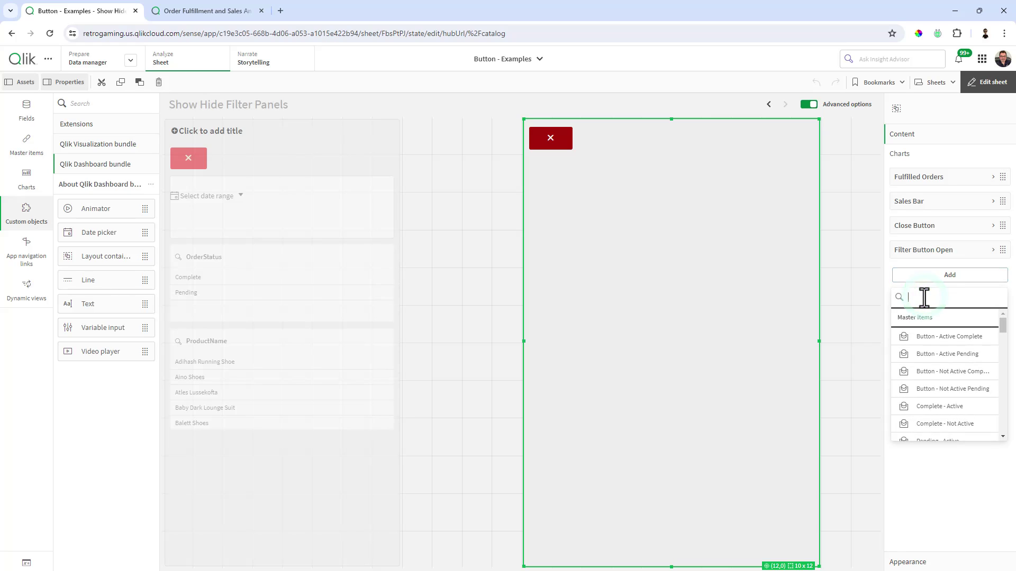
text(Fil)
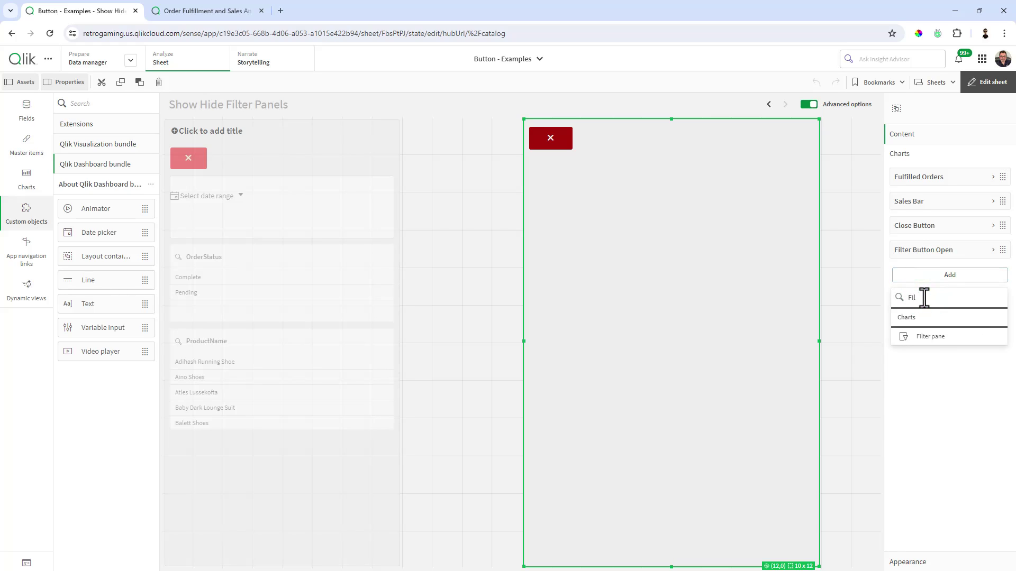
click(929, 337)
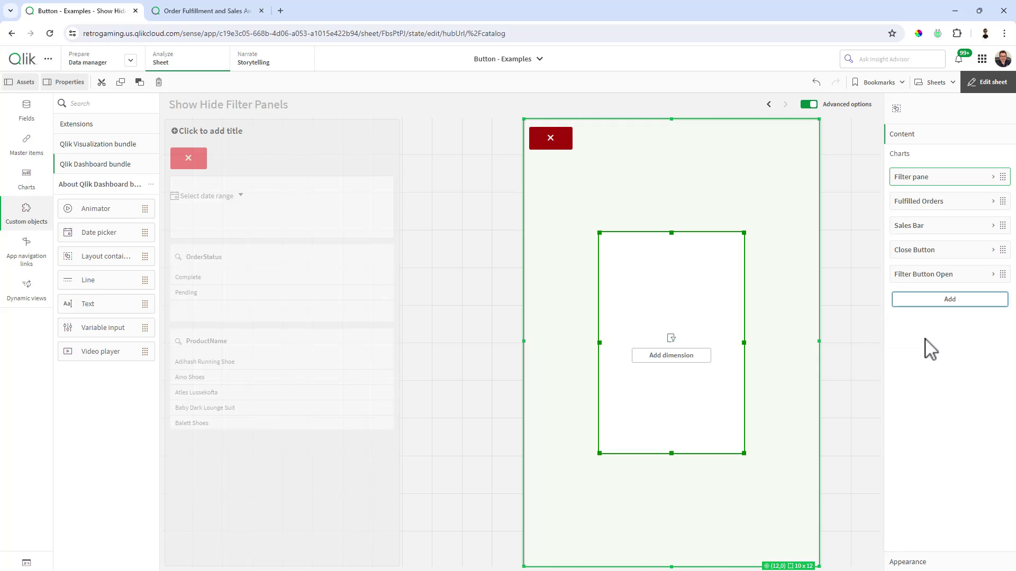
Step: Set the pane's dimension to OrderStatus and stretch it across the top below the close button
click(699, 356)
scroll(799, 365, down, 5)
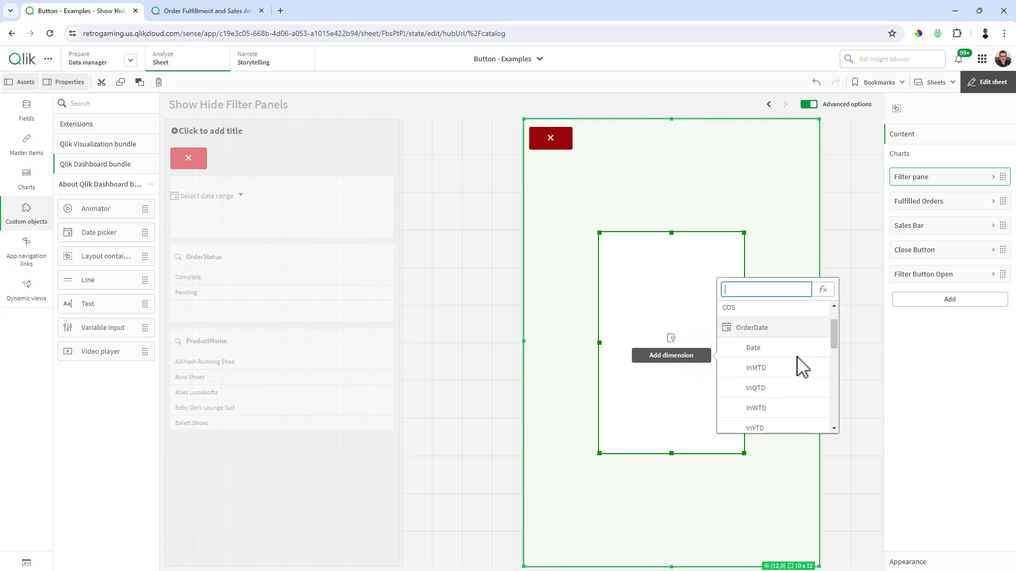
scroll(799, 371, down, 6)
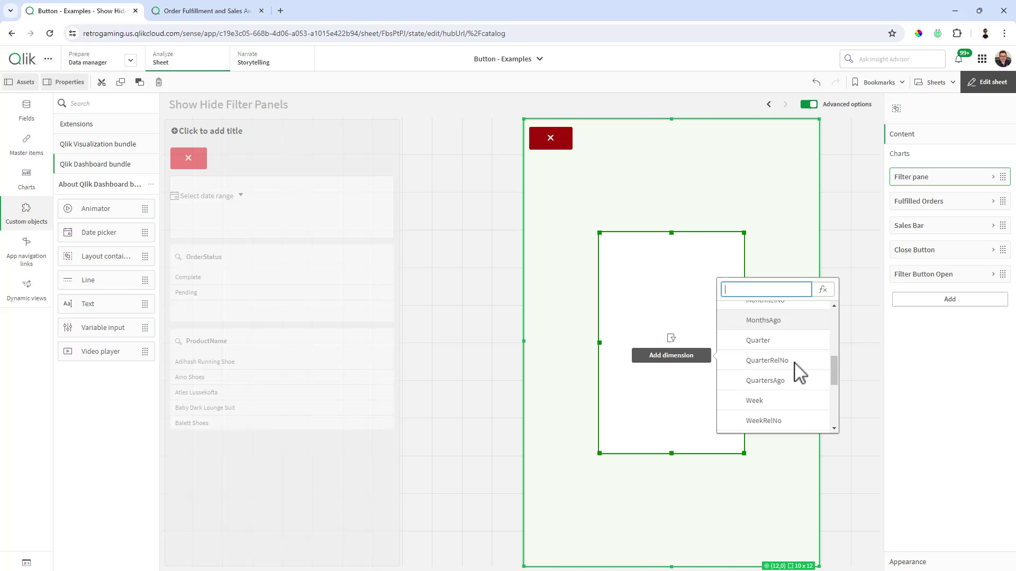
click(784, 405)
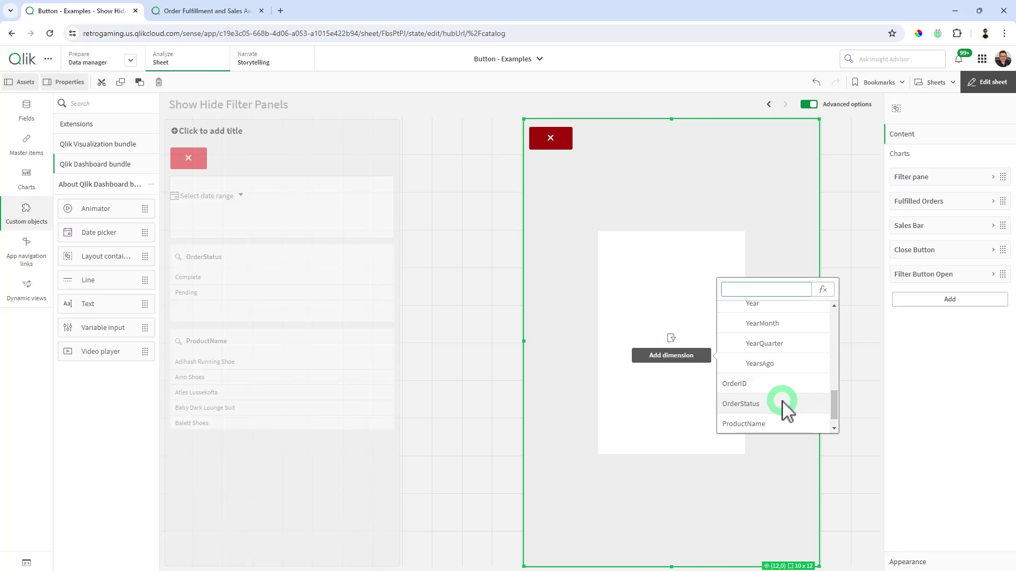
click(682, 342)
drag(683, 343, 617, 277)
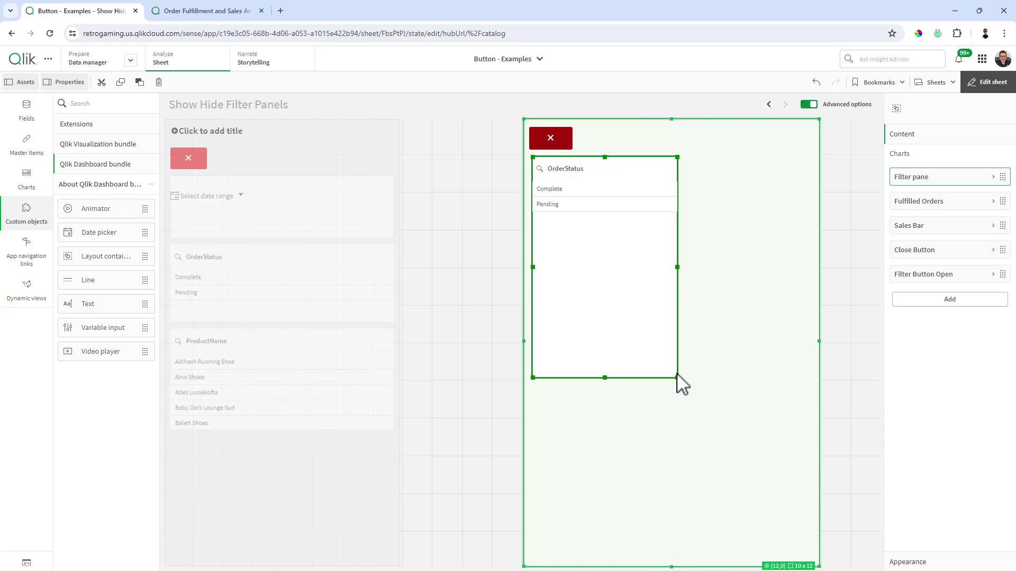
drag(677, 378, 807, 229)
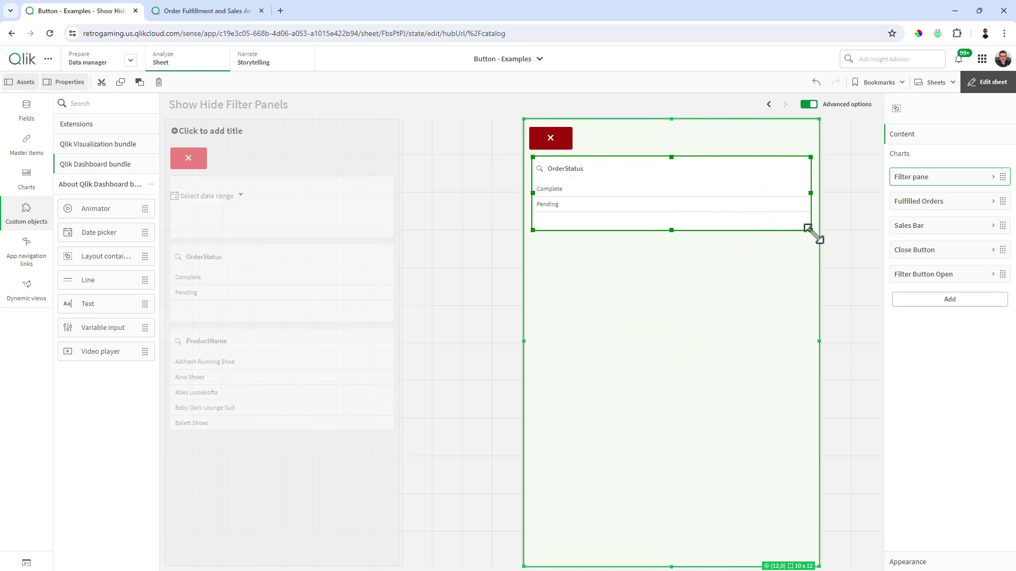
Step: Add a date picker (searched 'da') to the container and make it wider and shorter
click(941, 301)
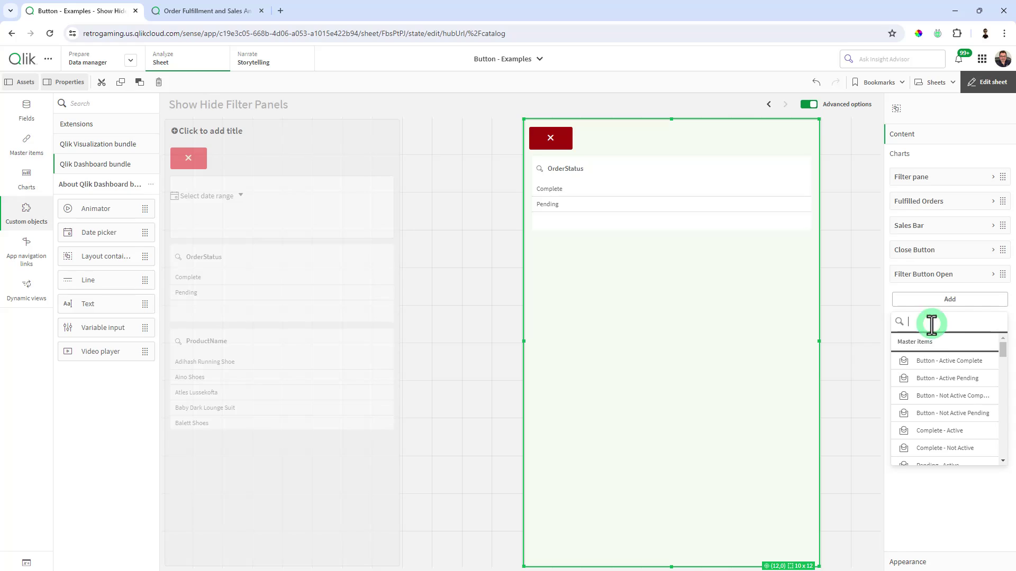
text(da)
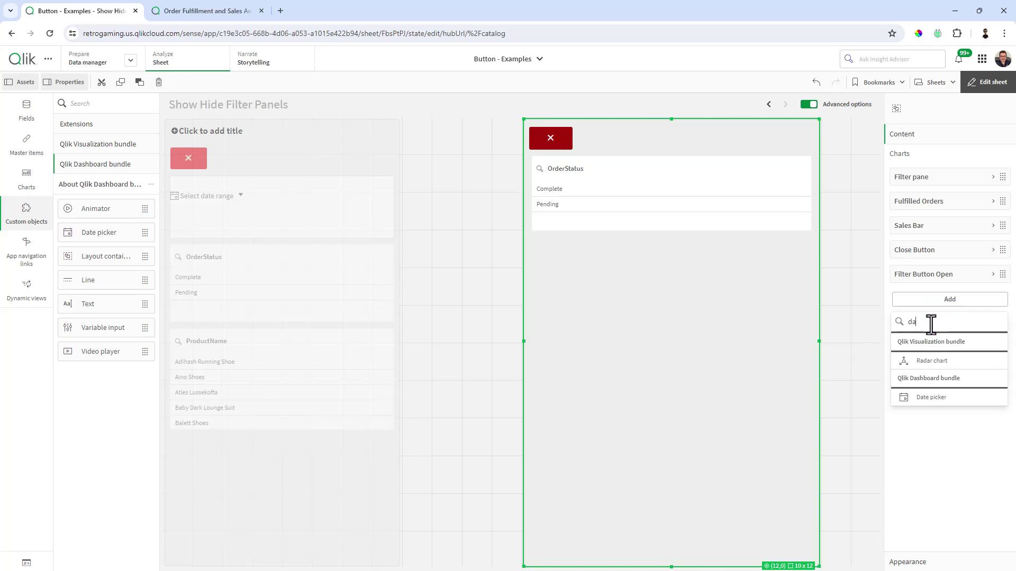
click(931, 400)
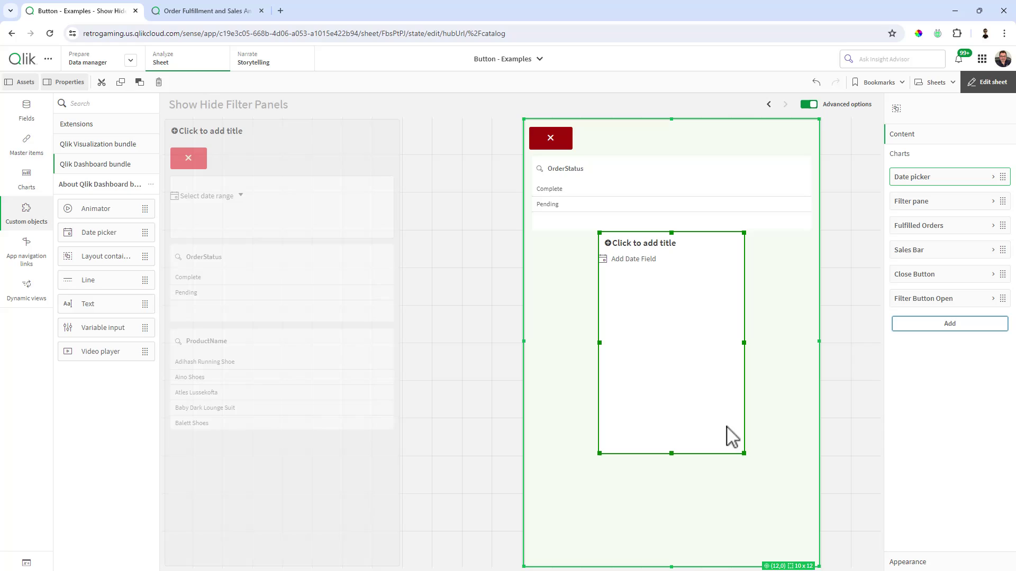
drag(744, 451, 810, 288)
Step: Link the date picker to OrderDate, hide its title and hover menu, and shrink it to a strip
right_click(686, 287)
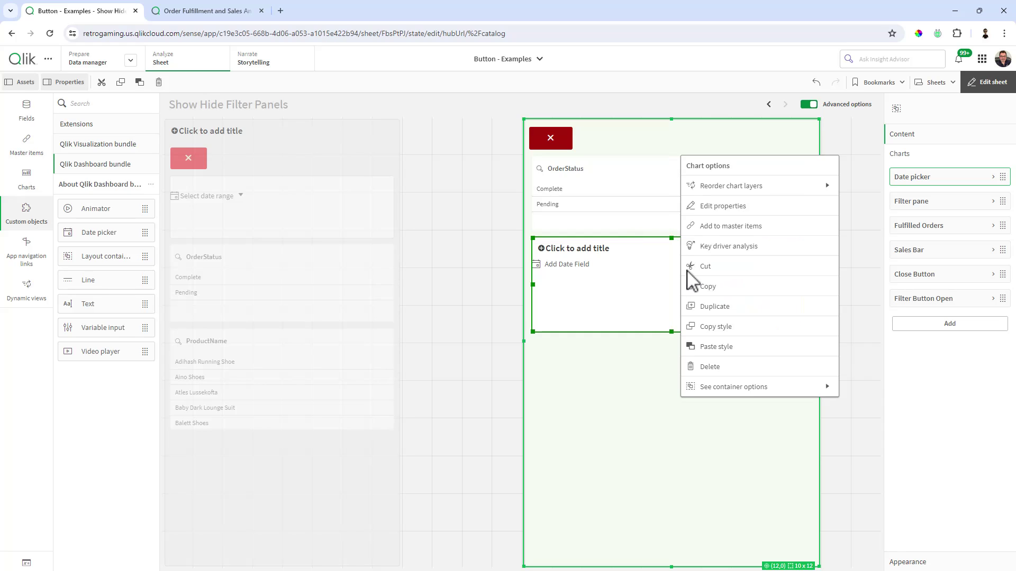
click(719, 220)
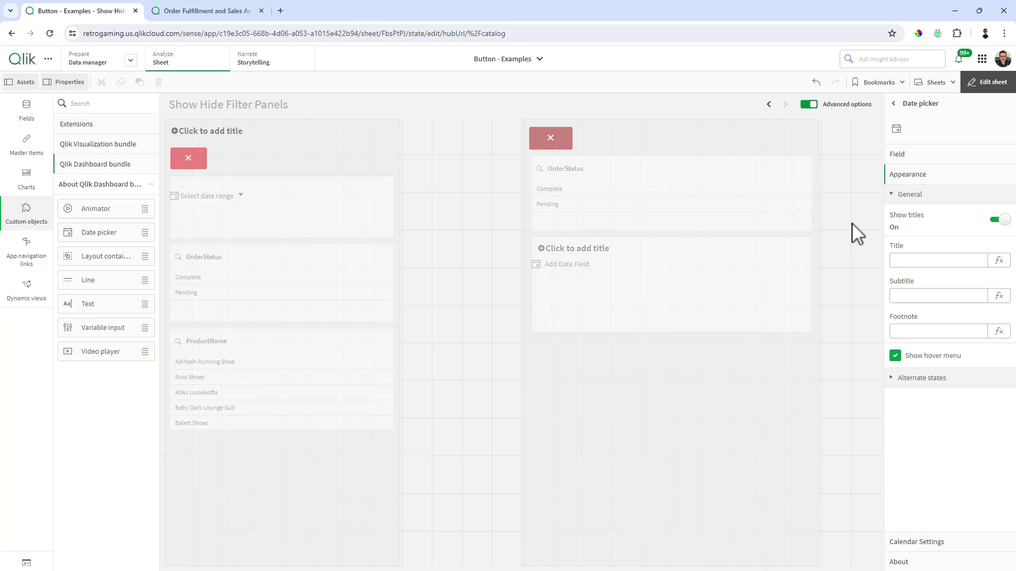
click(900, 158)
click(922, 189)
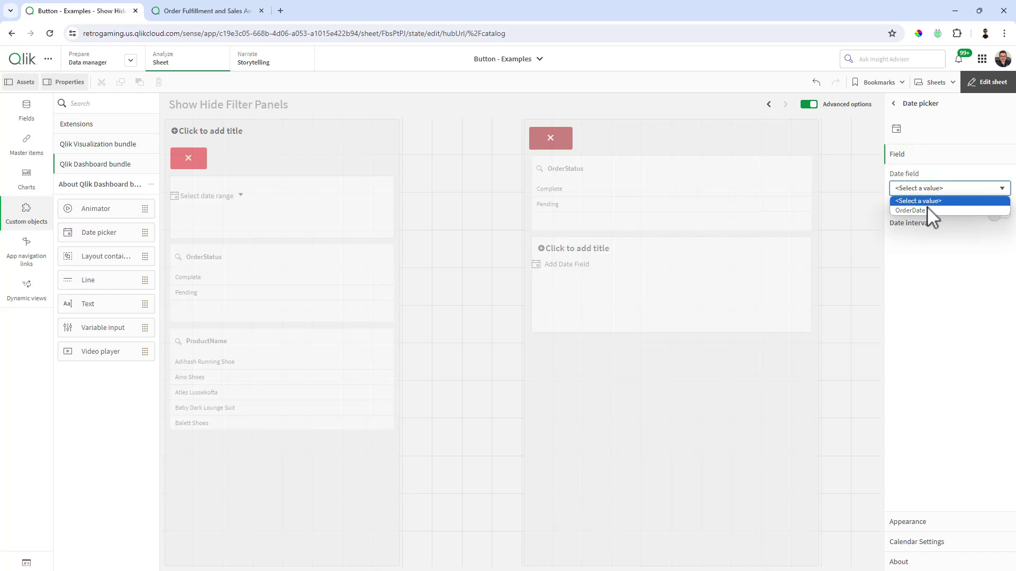
click(927, 209)
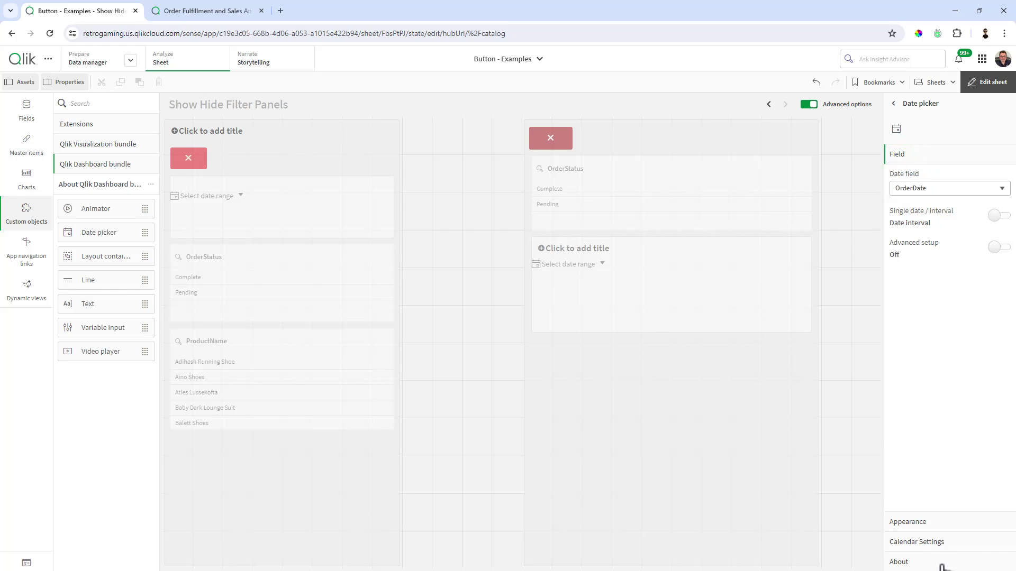
click(930, 522)
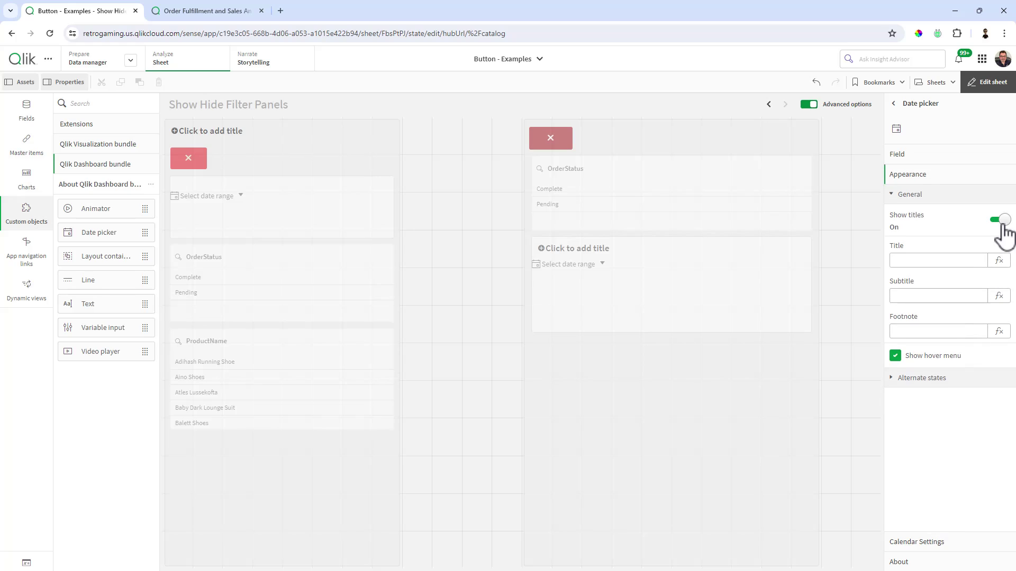
click(996, 220)
click(895, 249)
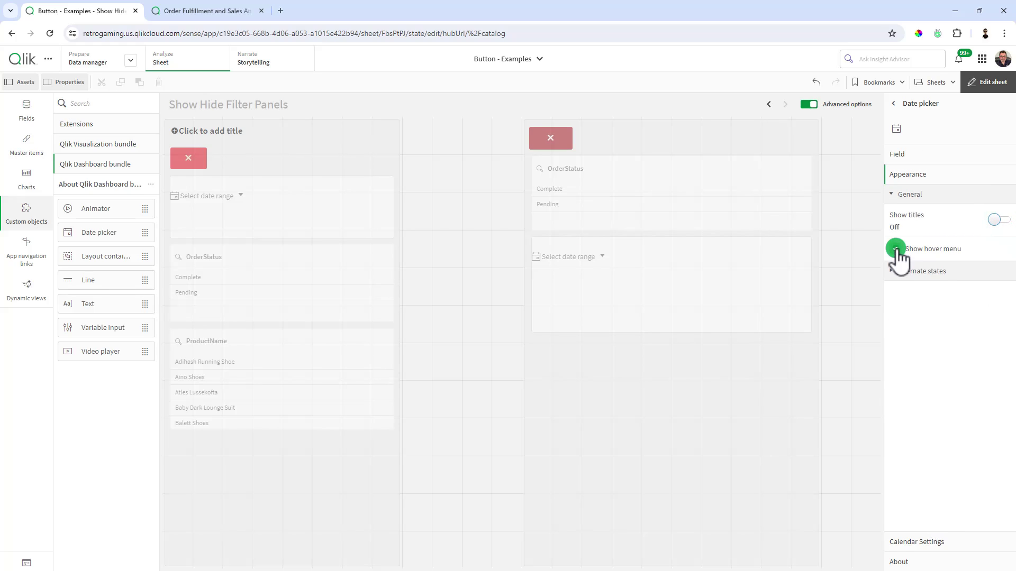
click(712, 297)
click(673, 334)
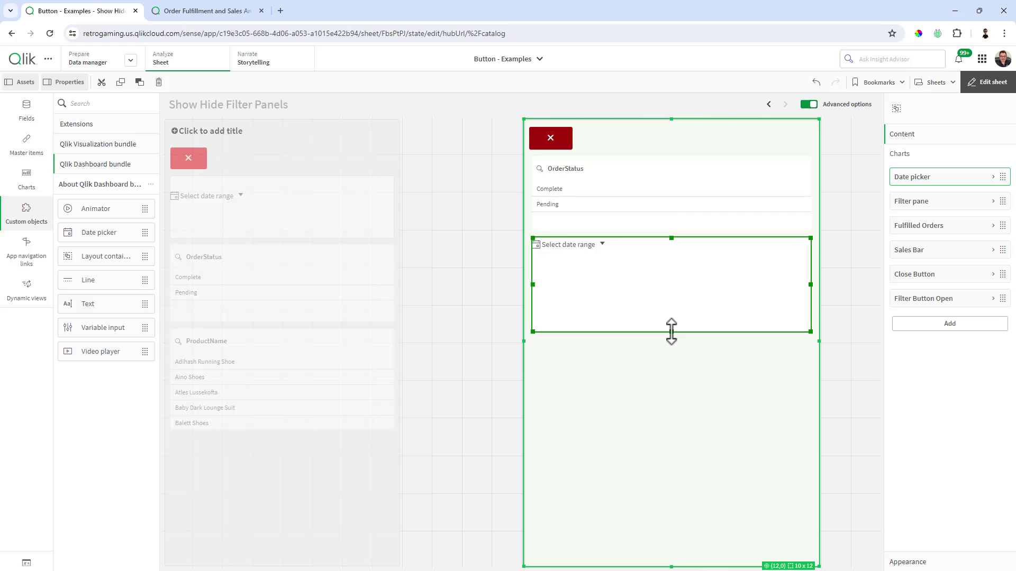
drag(671, 333, 696, 273)
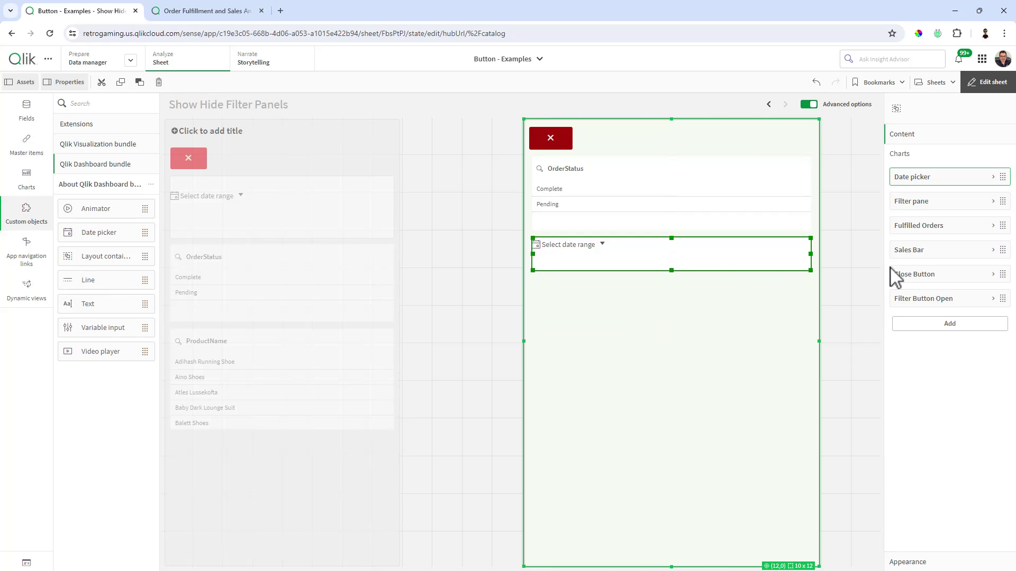
Step: Add a new filter pane to the right container by searching 'filter'
click(939, 324)
click(931, 348)
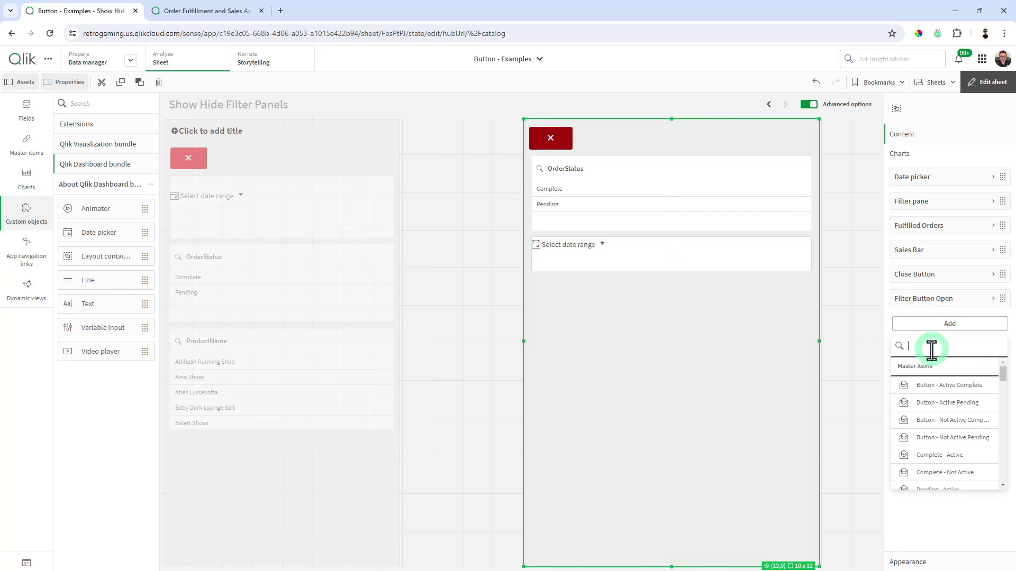
text(filter)
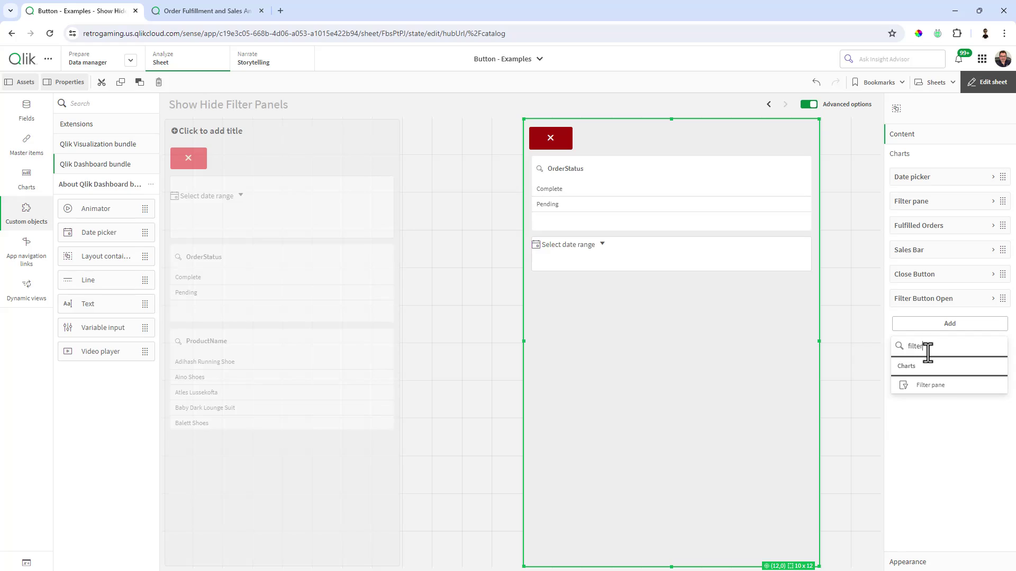
click(930, 385)
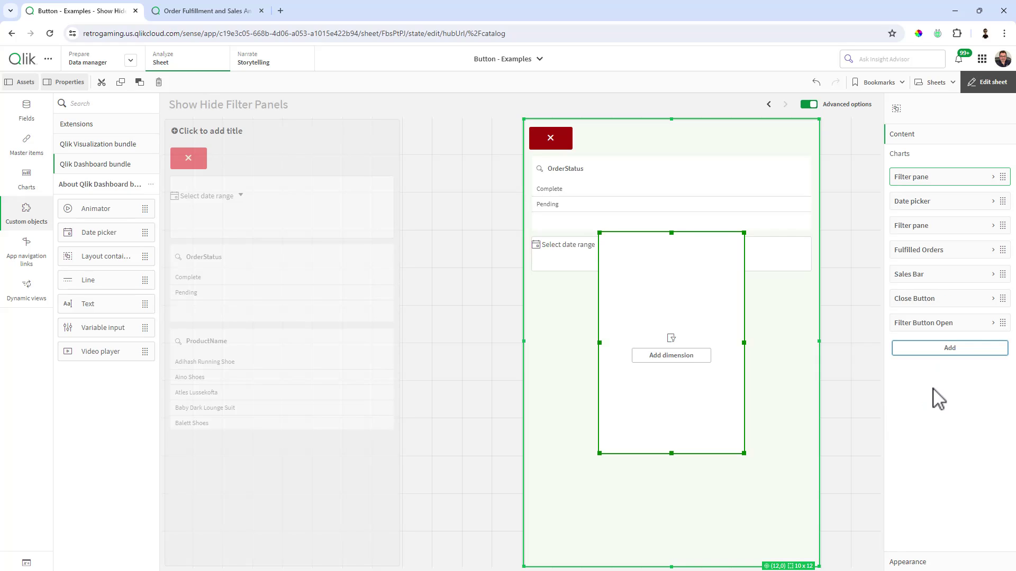
Step: Give the pane the ProductName dimension and place it full-width beneath the date picker
click(677, 358)
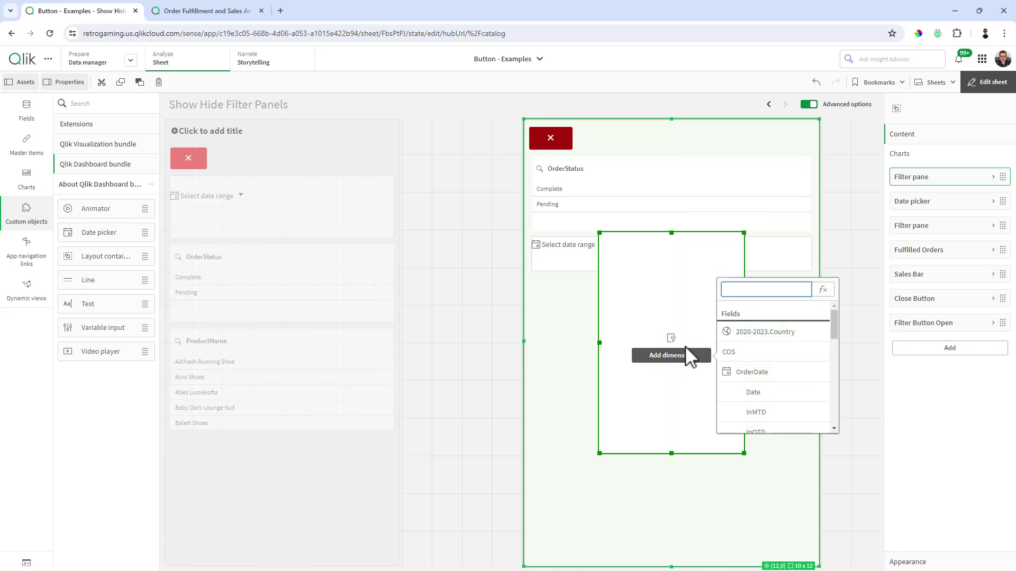
text(pro)
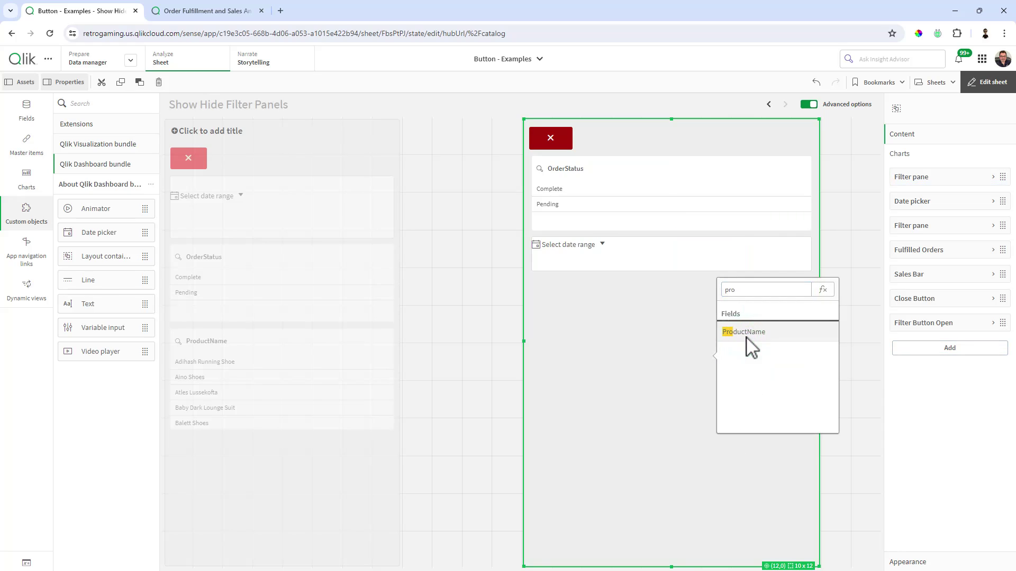
click(746, 334)
drag(689, 358, 642, 390)
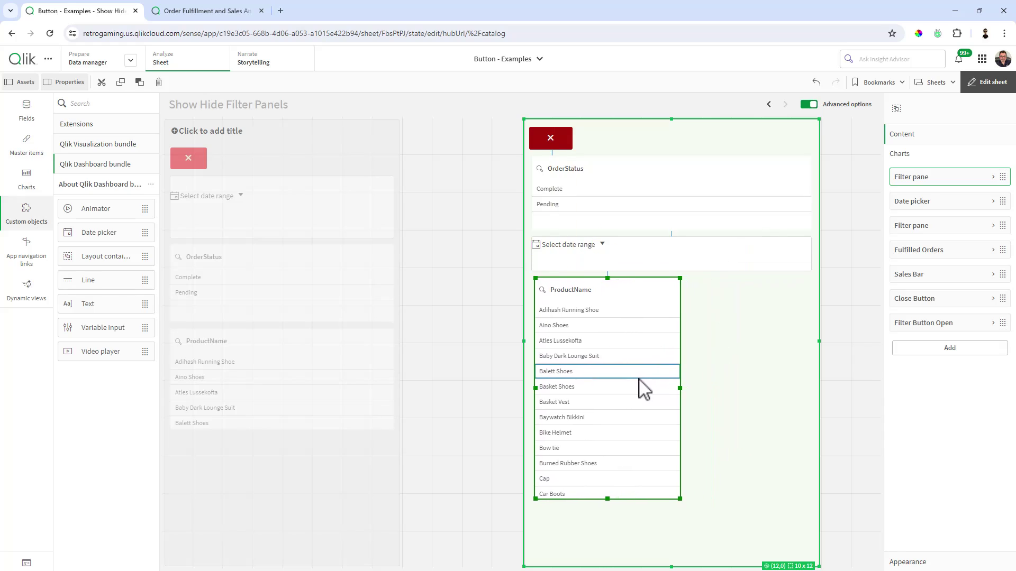
mouse_move(678, 499)
mouse_down()
mouse_move(791, 346)
mouse_move(809, 467)
mouse_up()
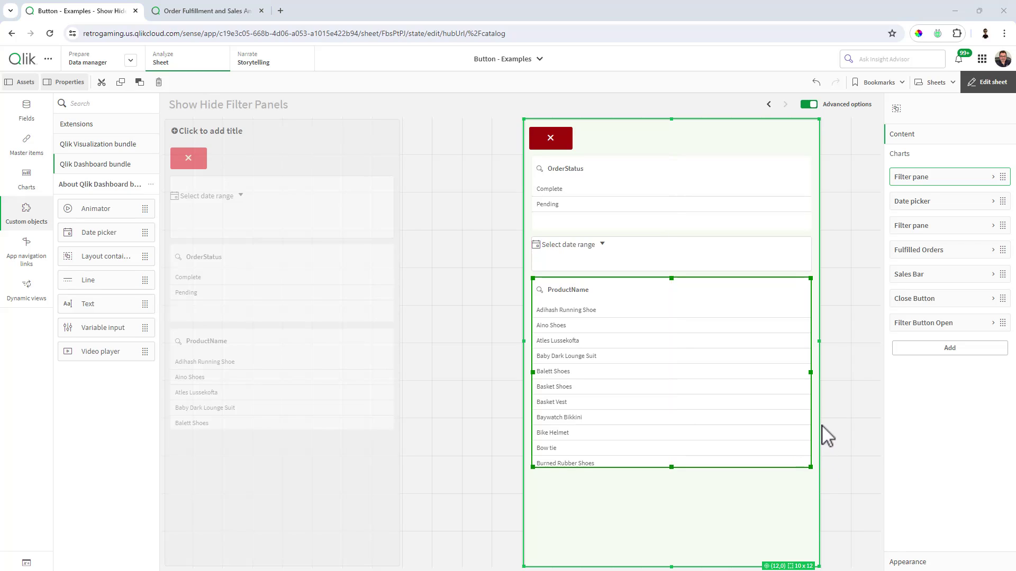
Step: Set the ProductName pane's and date picker's show conditions to vShowHideFilter=1
click(963, 178)
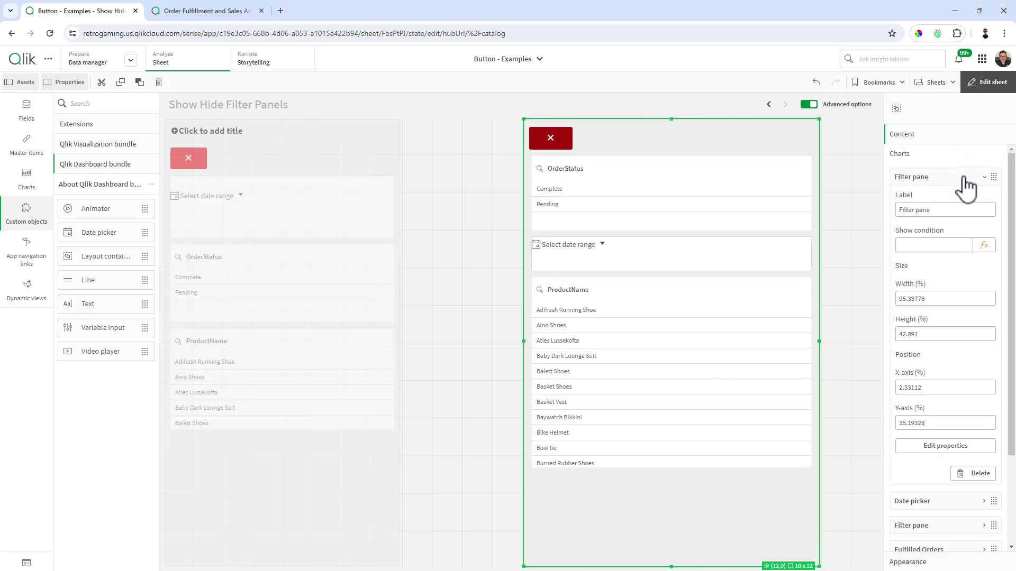
drag(957, 210, 905, 210)
click(911, 245)
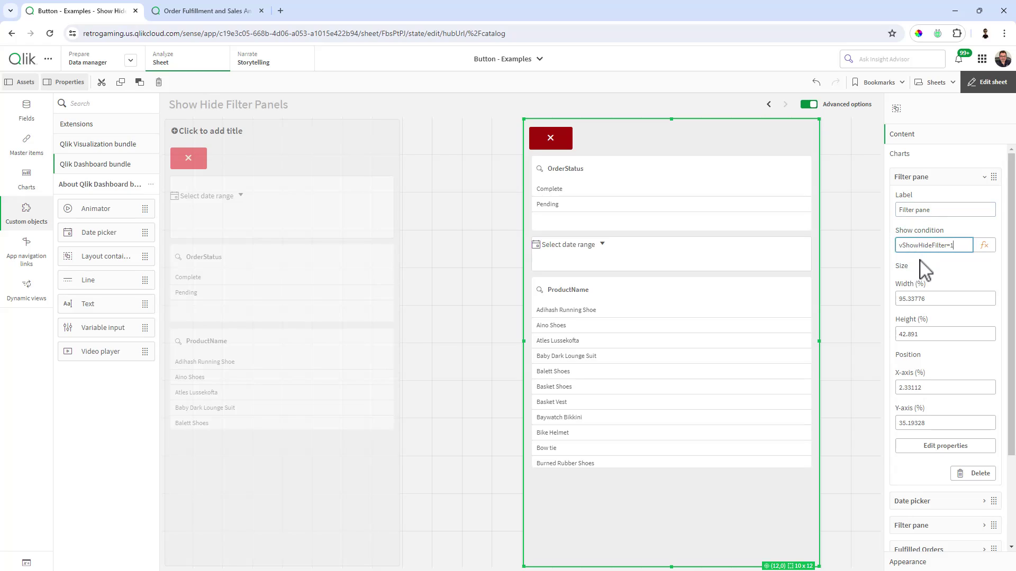
click(910, 179)
click(913, 201)
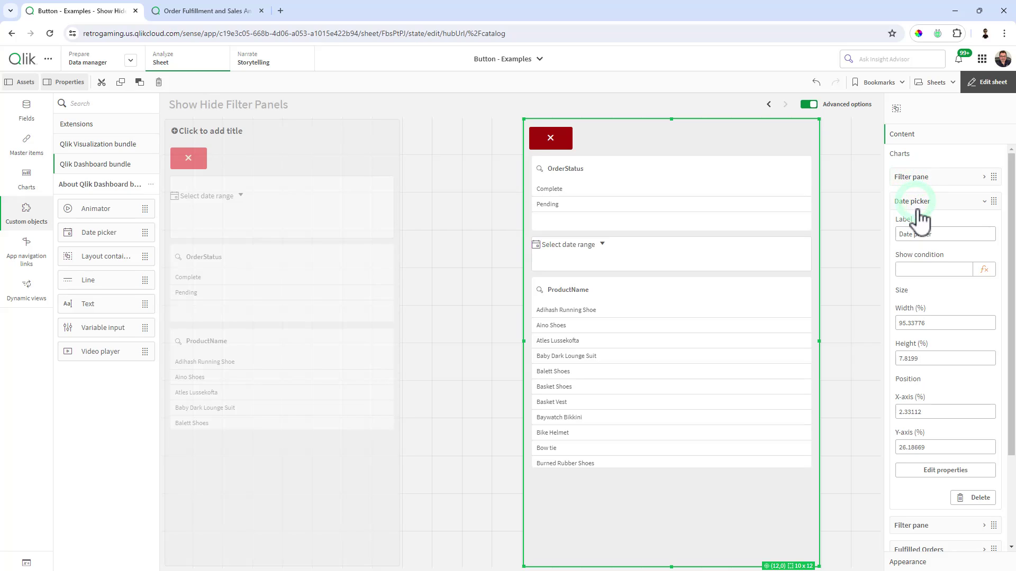
click(922, 266)
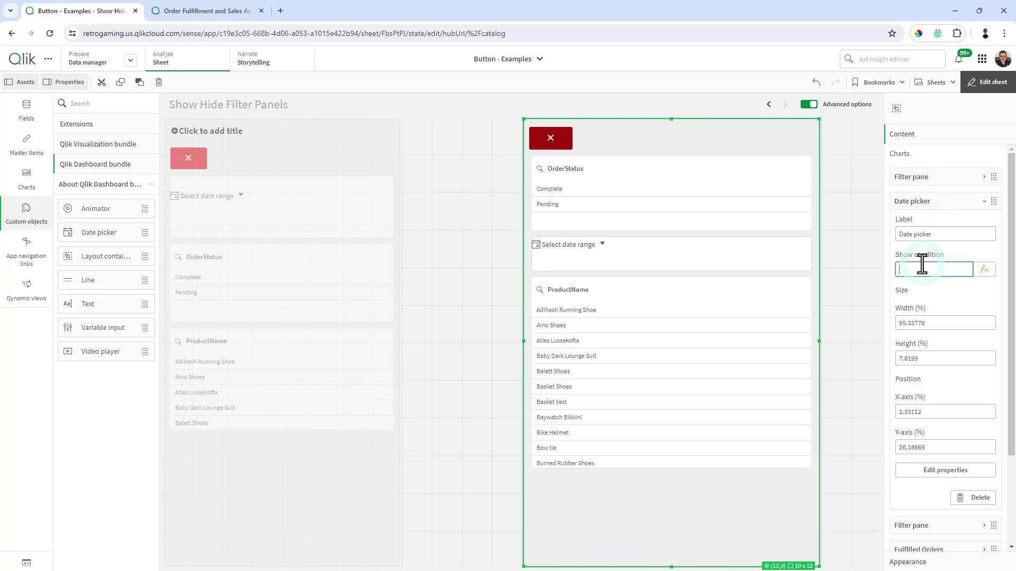
click(929, 202)
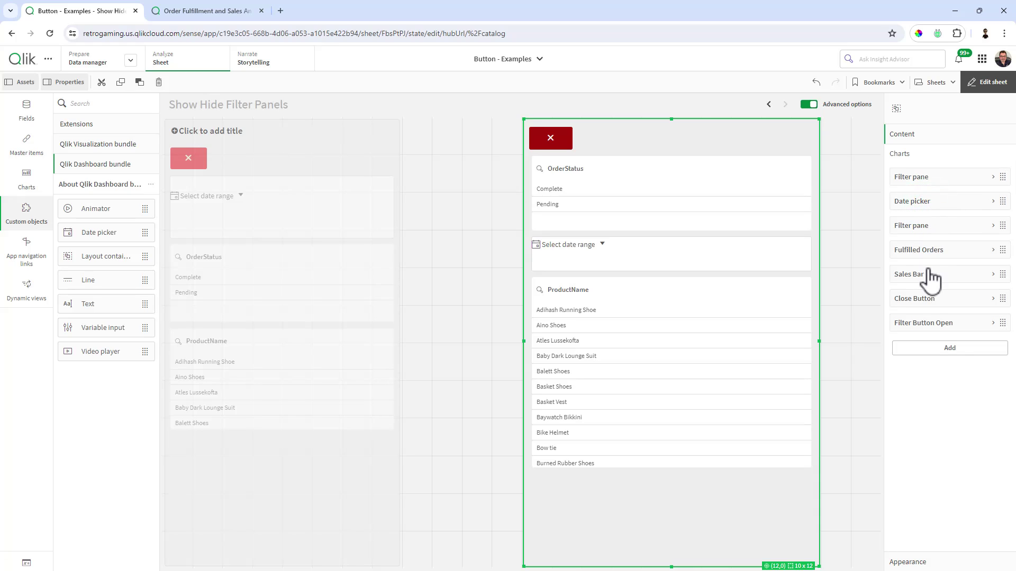
Step: Paste vShowHideFilter=1 as the OrderStatus pane's show condition and finish editing
click(903, 224)
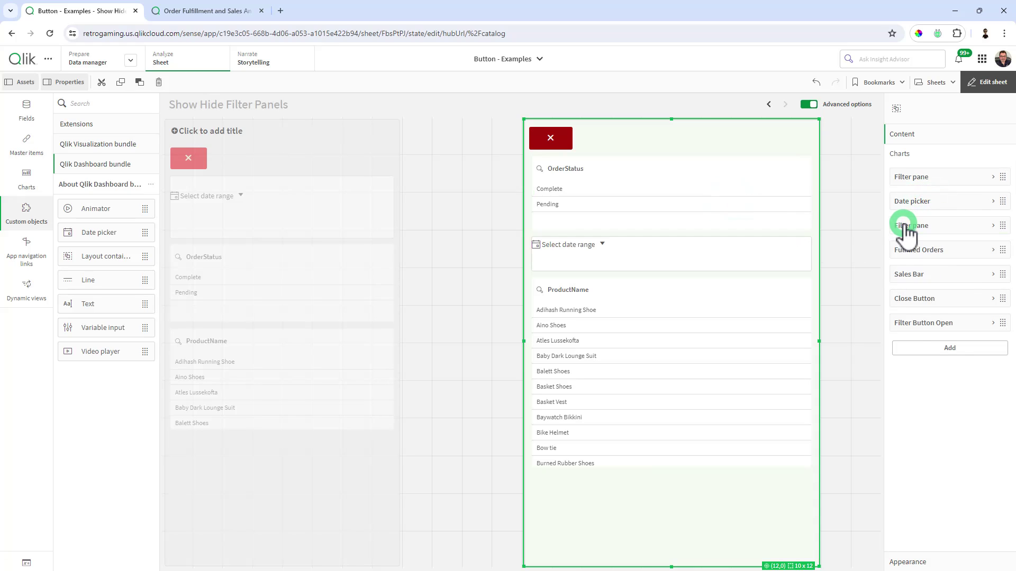
key(ctrl+v)
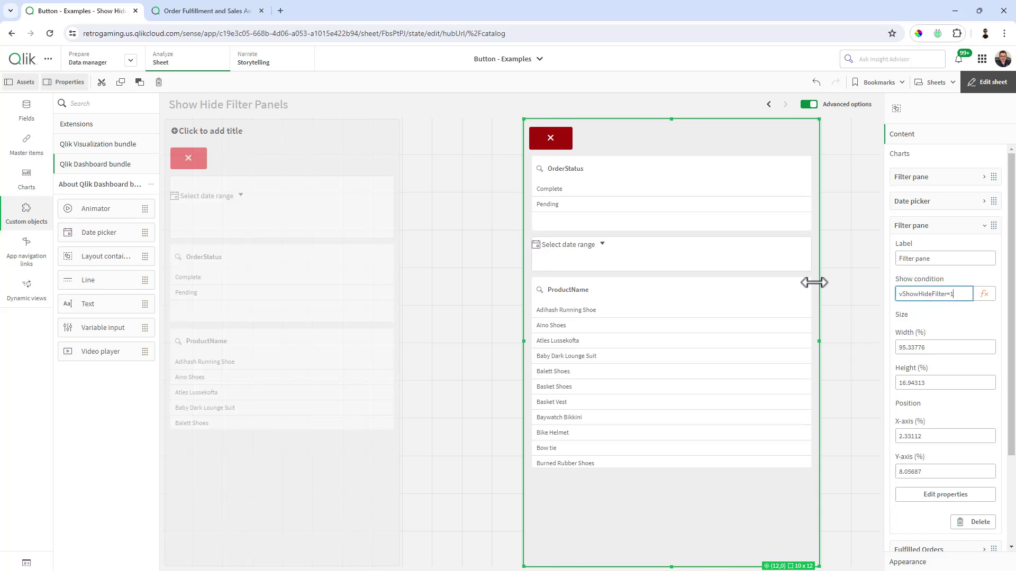
click(854, 302)
click(989, 84)
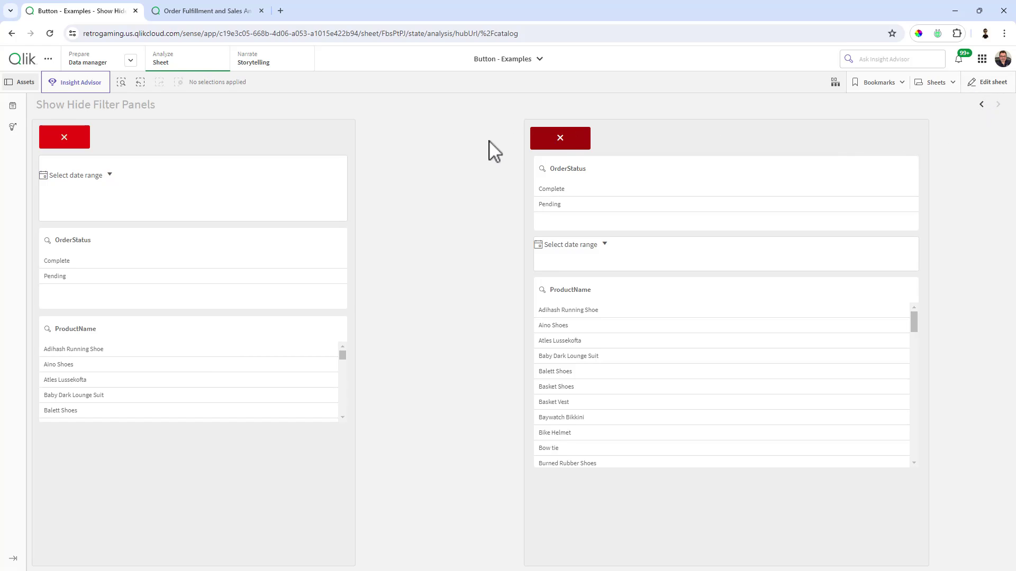
click(560, 140)
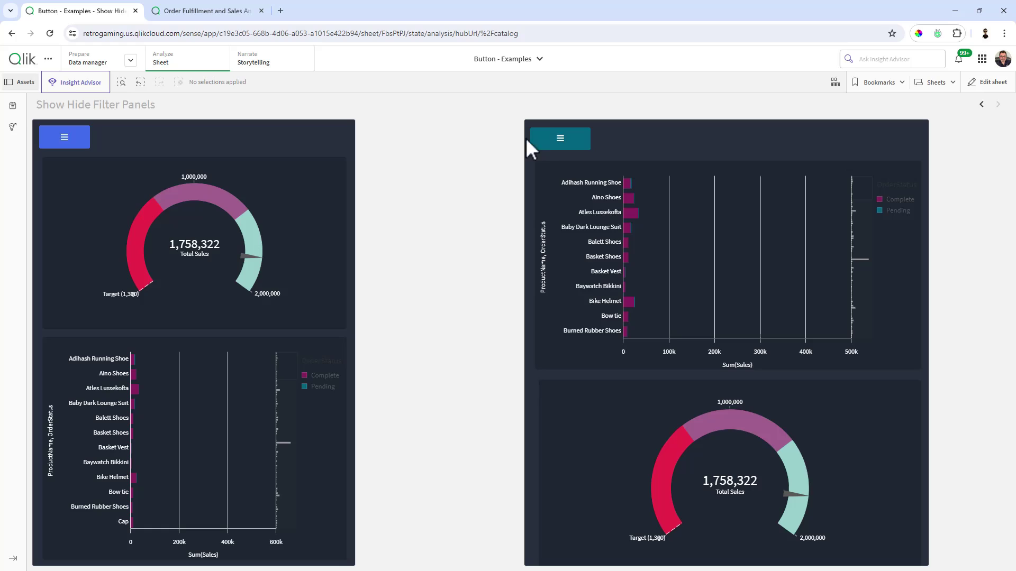
click(561, 139)
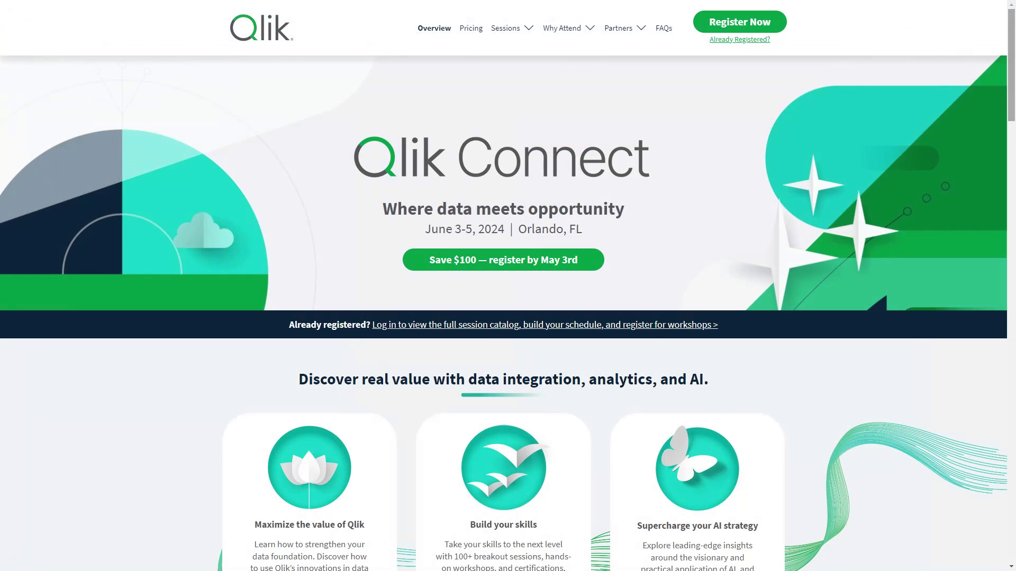
Step: Scroll the Qlik Connect page to the Tuesday, June 4 evening sessions just above Pricing
scroll(508, 312, down, 7)
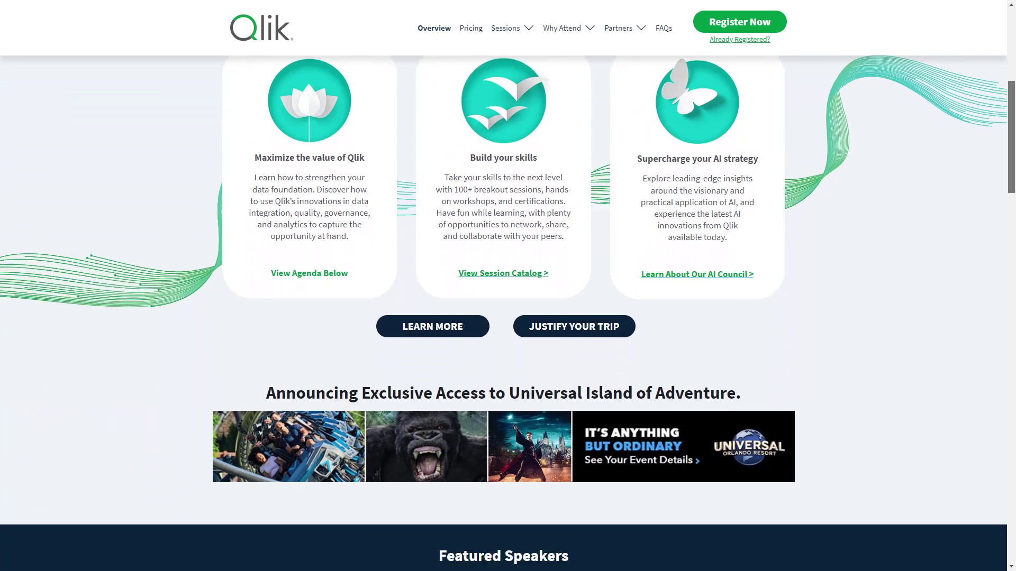
scroll(508, 312, down, 16)
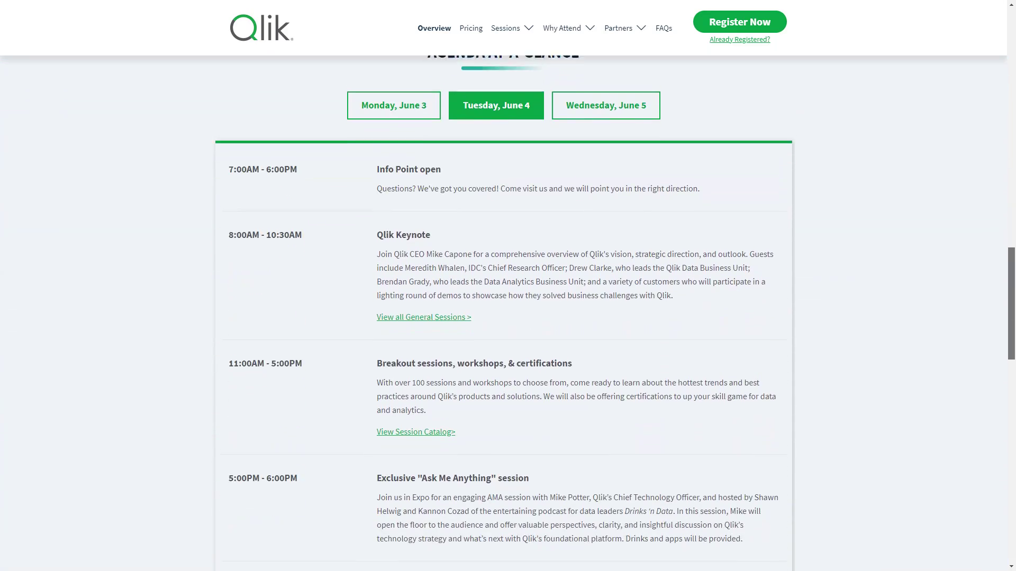
scroll(508, 312, down, 6)
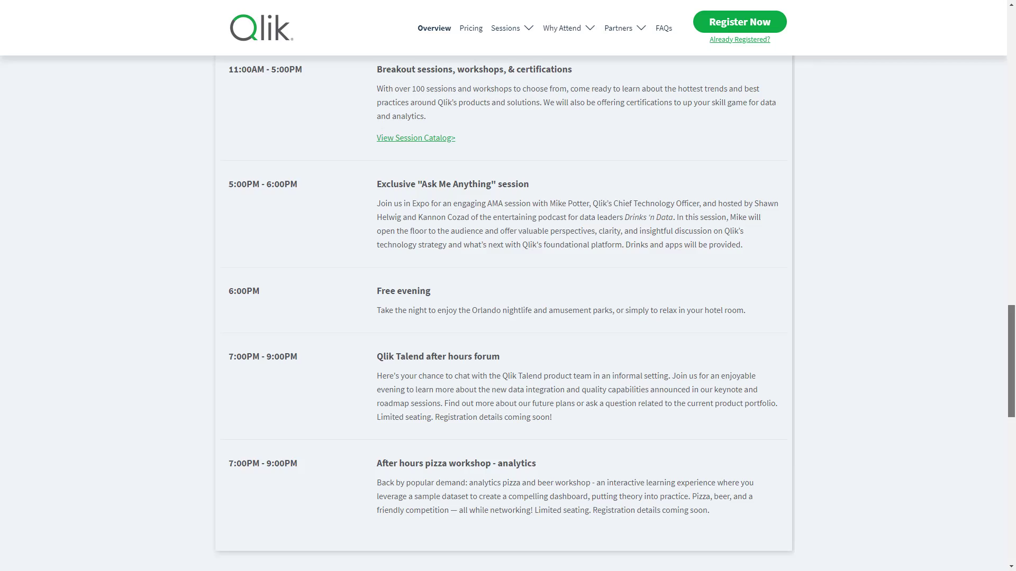
scroll(508, 312, down, 2)
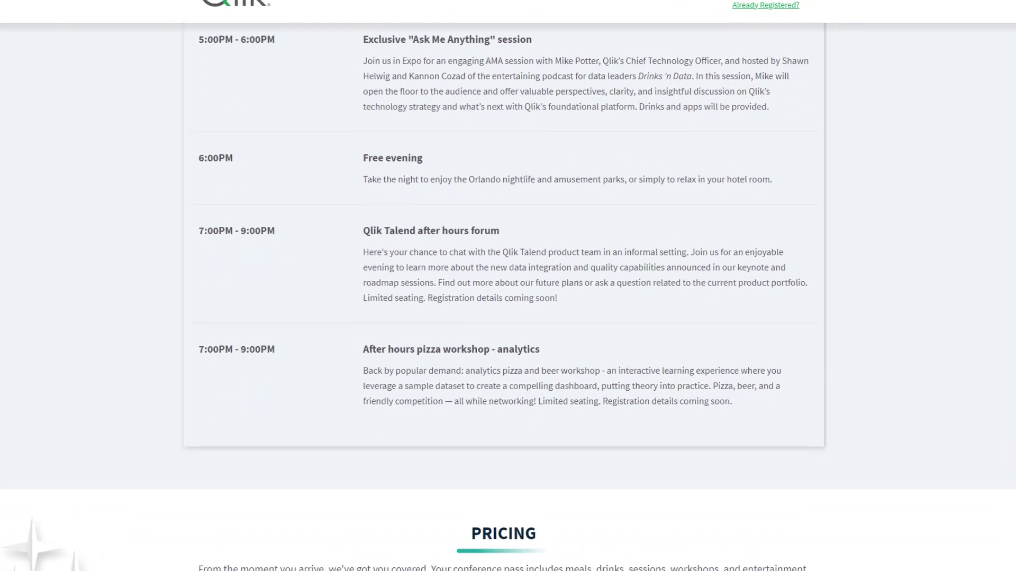